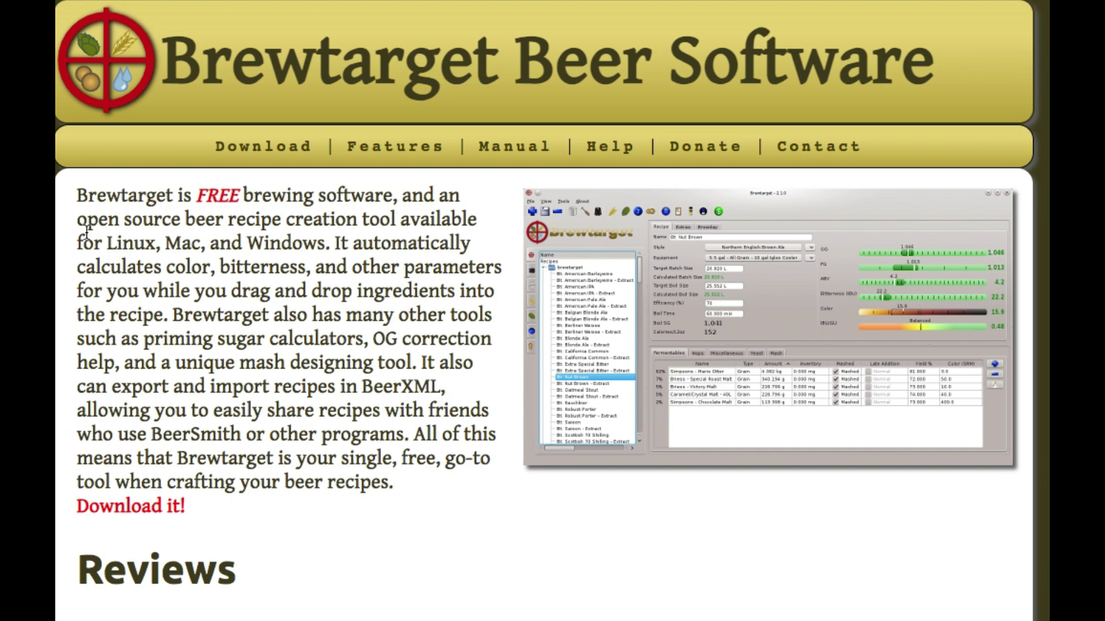
# Open the Brewtarget website's download page and review the installation files offered for each operating system
pyautogui.scroll(-2, 87, 230)
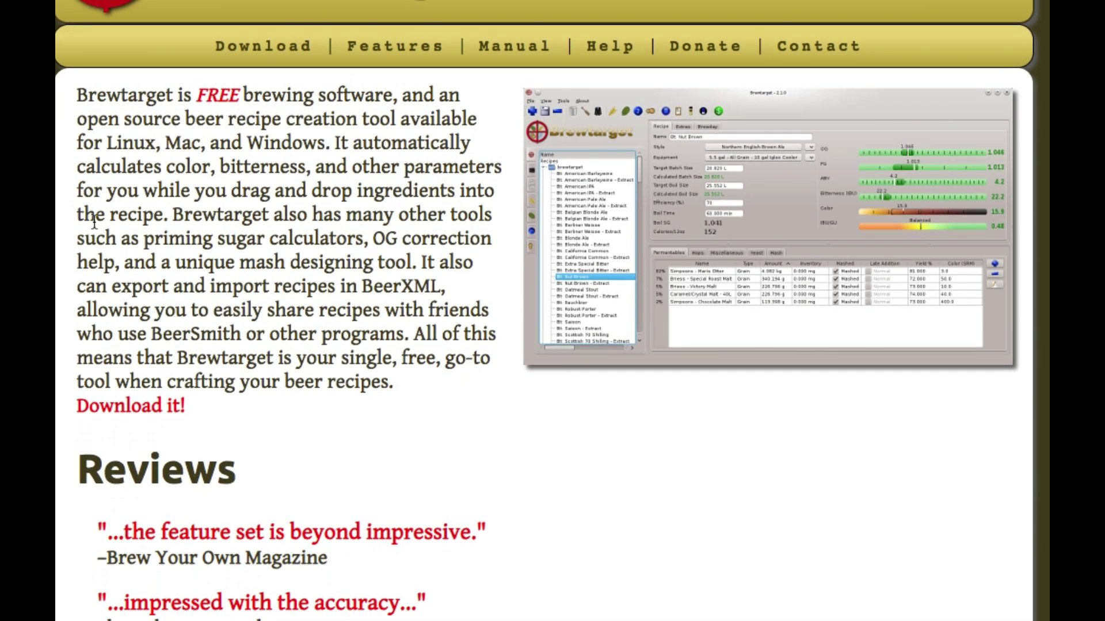
pyautogui.click(244, 46)
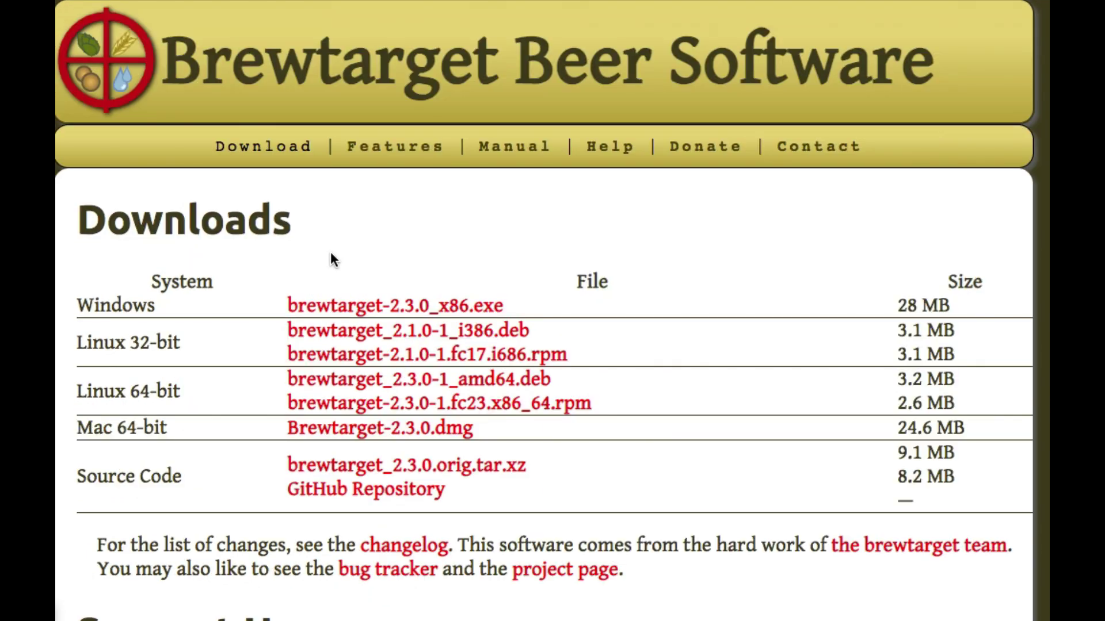
pyautogui.scroll(-1, 330, 255)
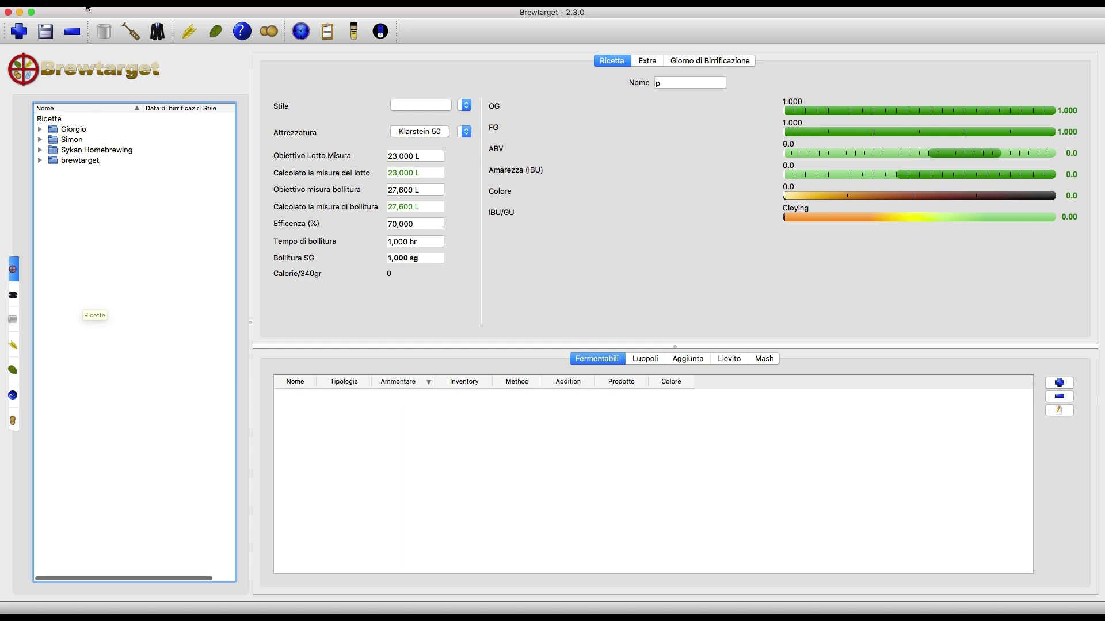
# Examine the Klarstein 50 profile in the equipment editor and close the editor without changes
pyautogui.click(106, 38)
pyautogui.click(506, 158)
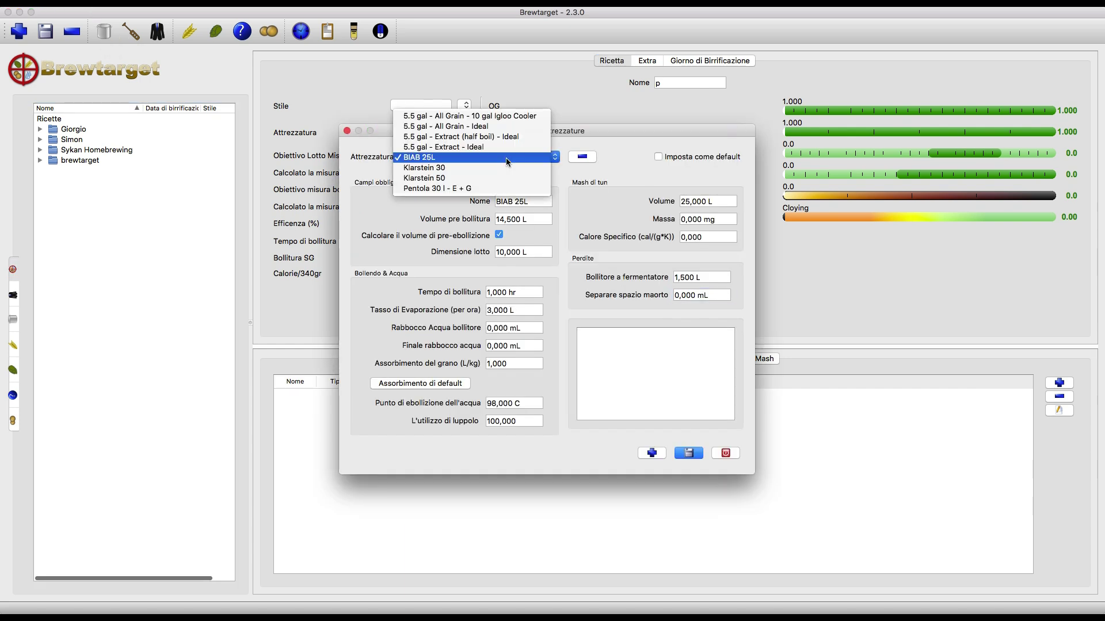
pyautogui.click(496, 177)
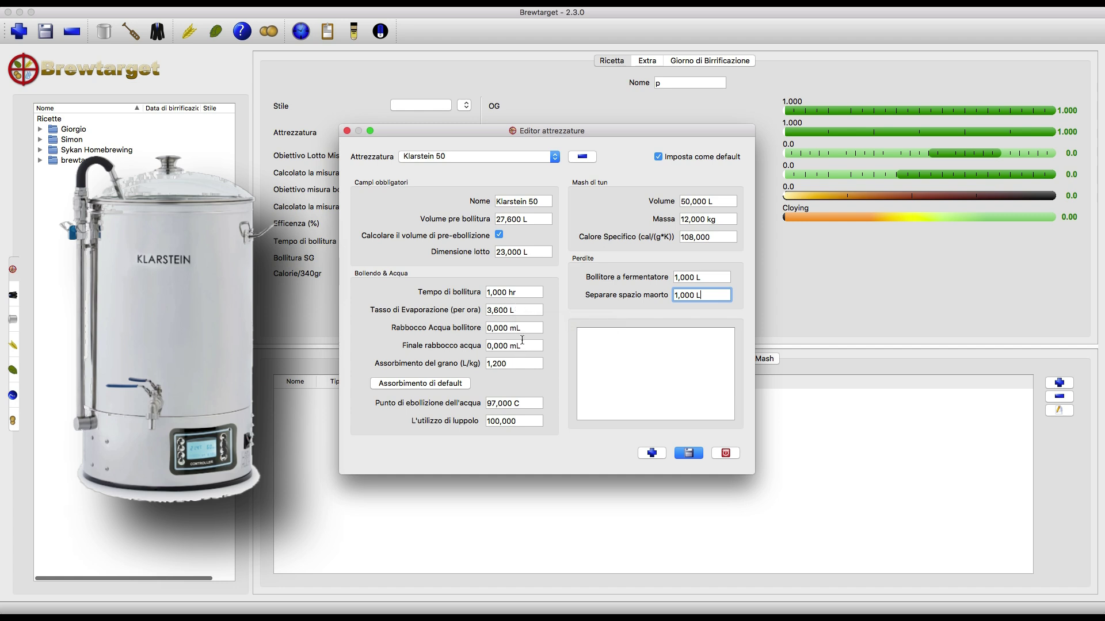
pyautogui.click(725, 453)
# Examine the Single Step mash profile and its infusion steps in the mash editor, closing the editor without changes
pyautogui.click(123, 30)
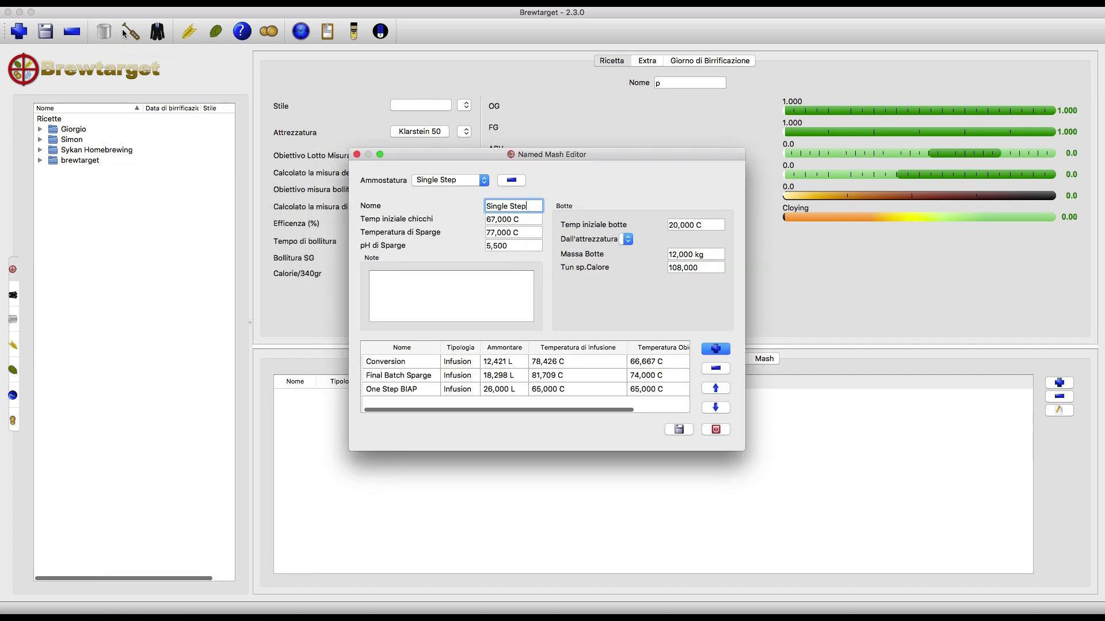
pyautogui.click(464, 178)
pyautogui.click(463, 180)
pyautogui.click(401, 362)
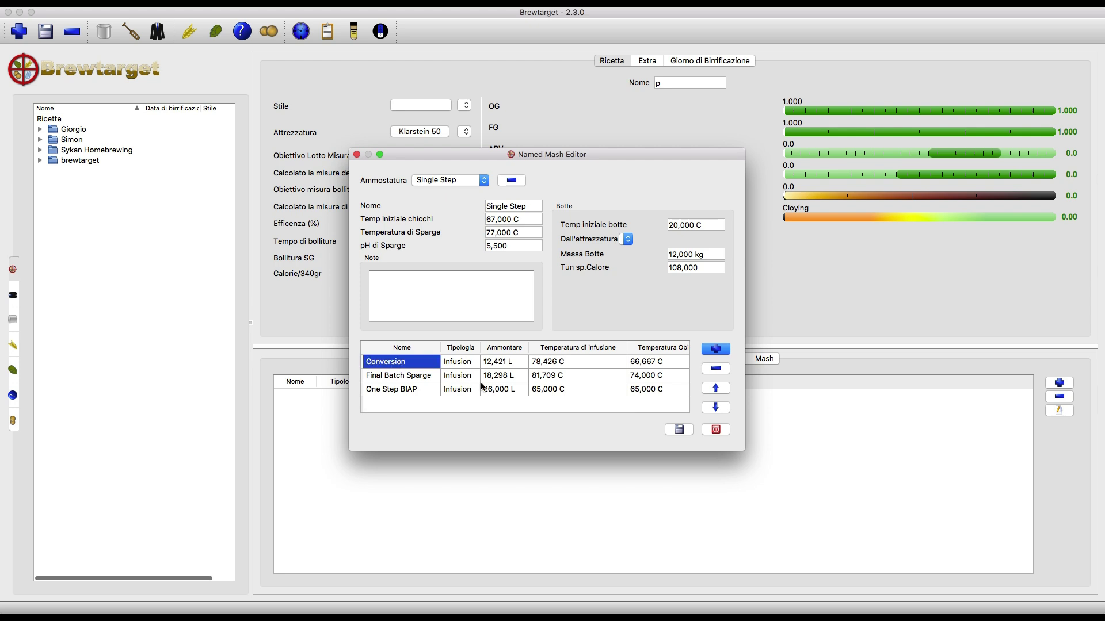
pyautogui.hscroll(3, 481, 386)
pyautogui.hscroll(-3, 481, 387)
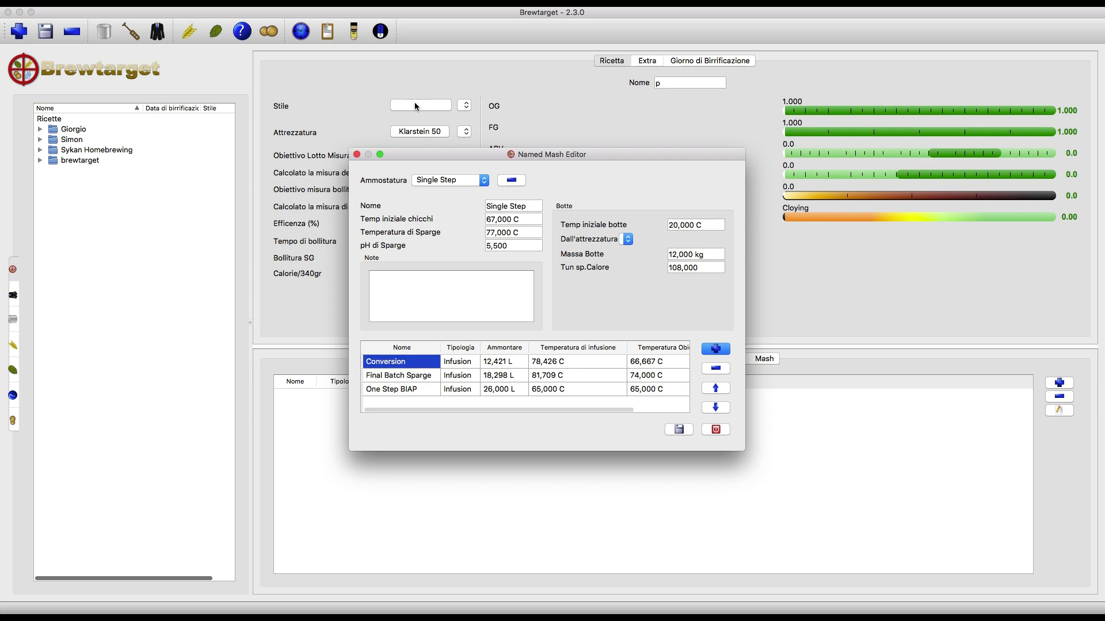
pyautogui.click(357, 155)
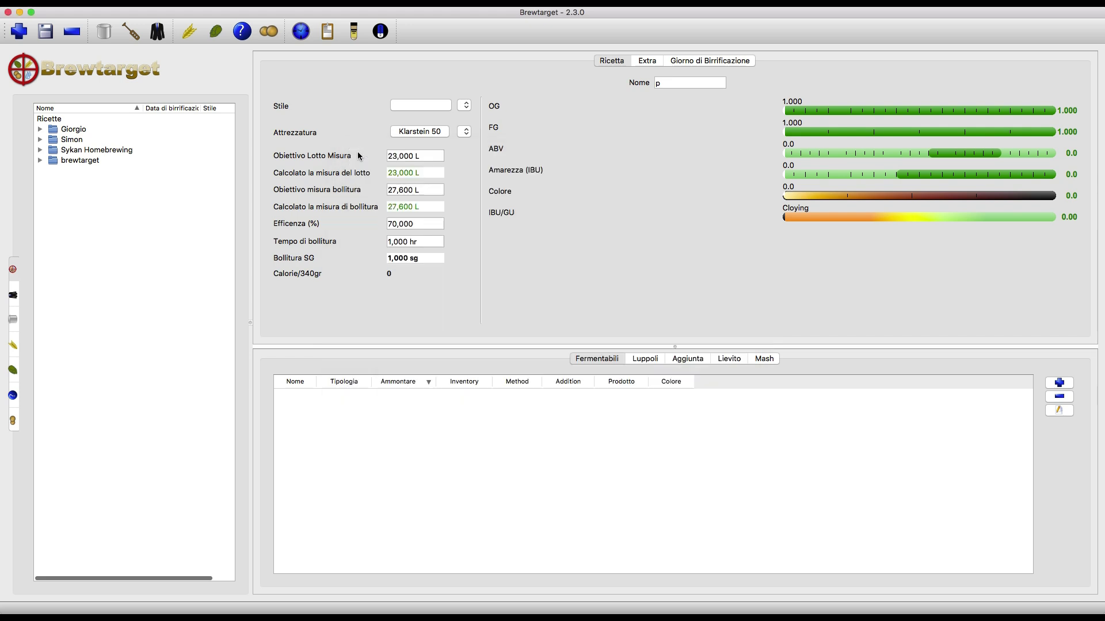
# Open the style editor, browse the whole list of beer styles and choose Belgian Dubbel
pyautogui.click(159, 31)
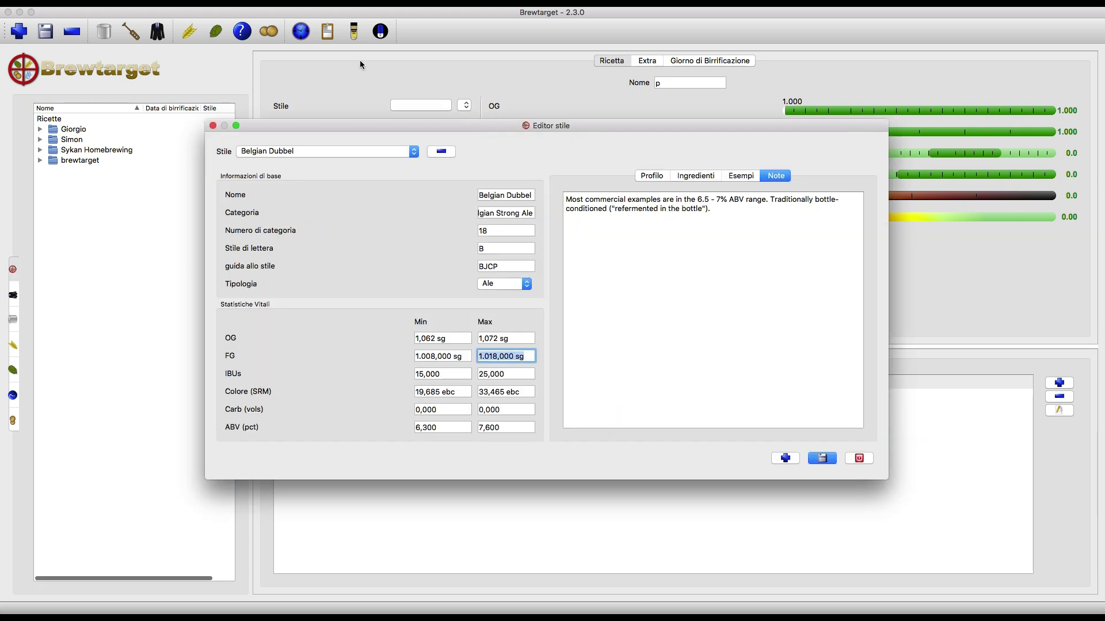
pyautogui.click(368, 151)
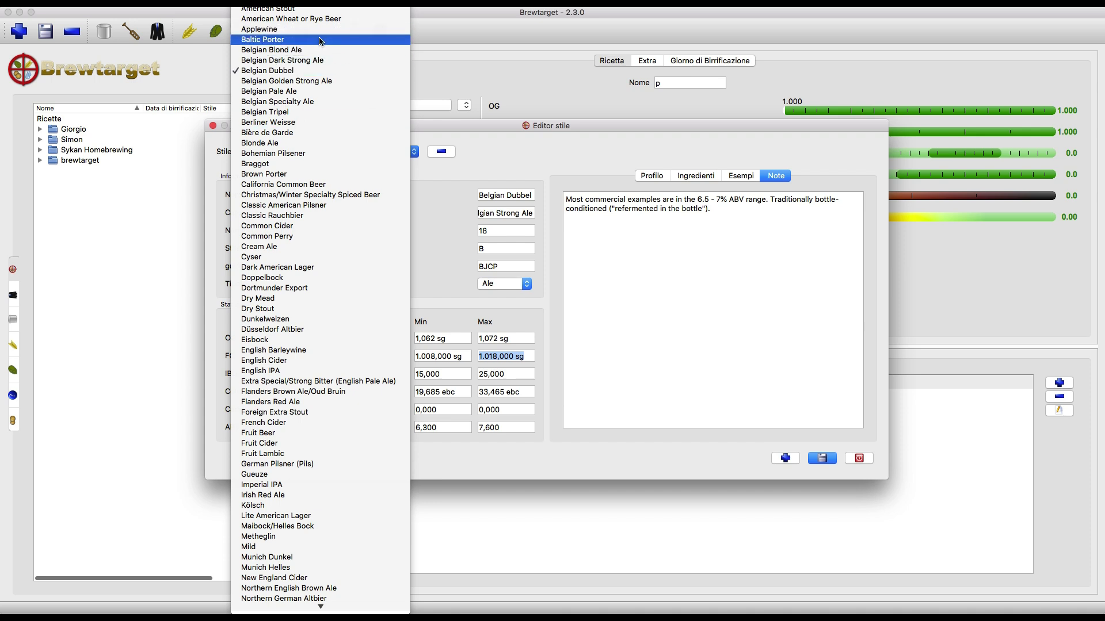
pyautogui.scroll(3, 319, 38)
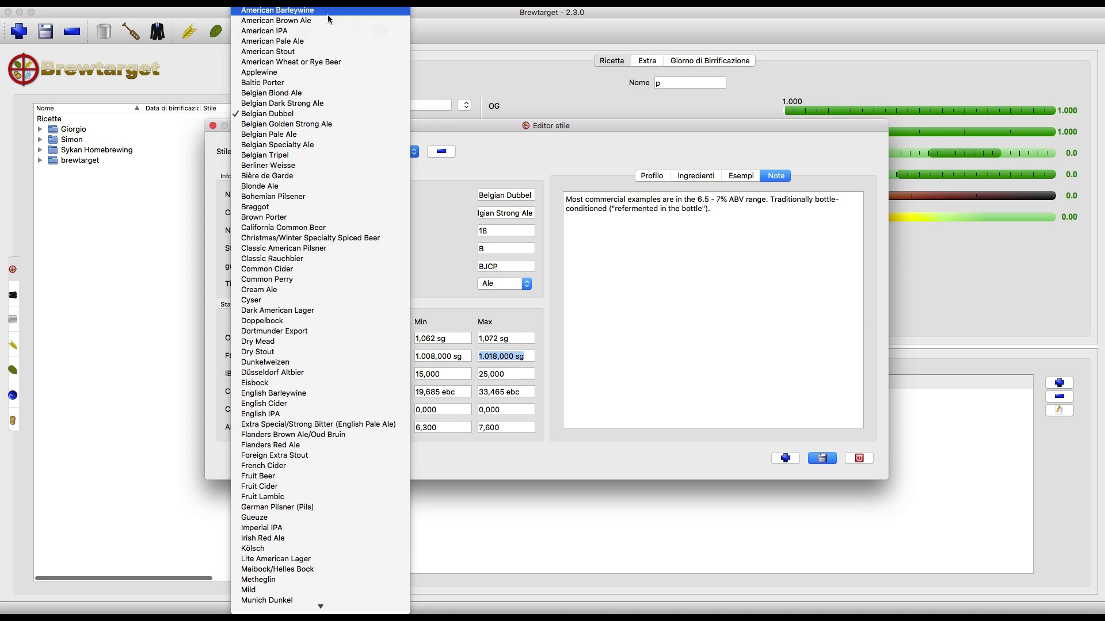
pyautogui.scroll(-2, 336, 58)
pyautogui.scroll(-13, 336, 57)
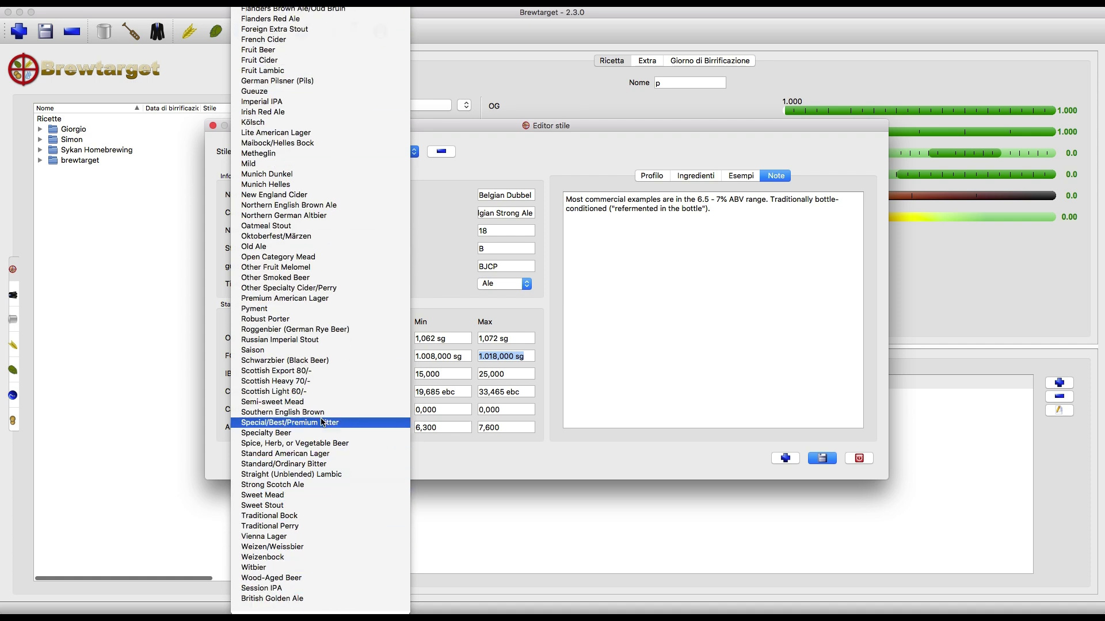
pyautogui.scroll(10, 330, 111)
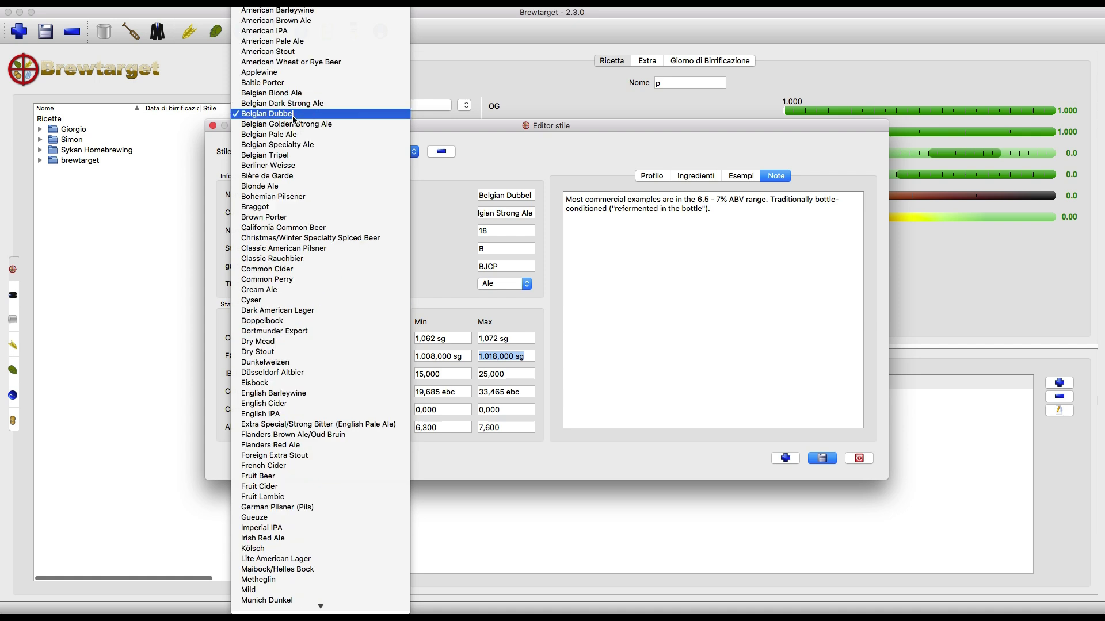
pyautogui.click(331, 111)
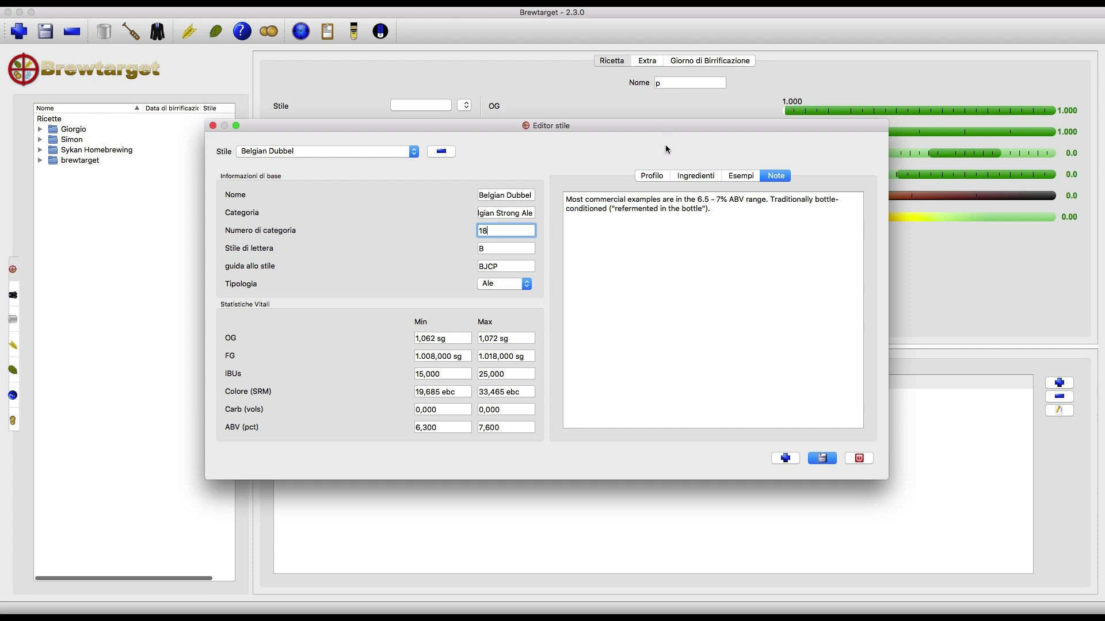
# Review the profile, ingredients, examples and notes of the Belgian Dubbel style, and close the style editor
pyautogui.click(648, 176)
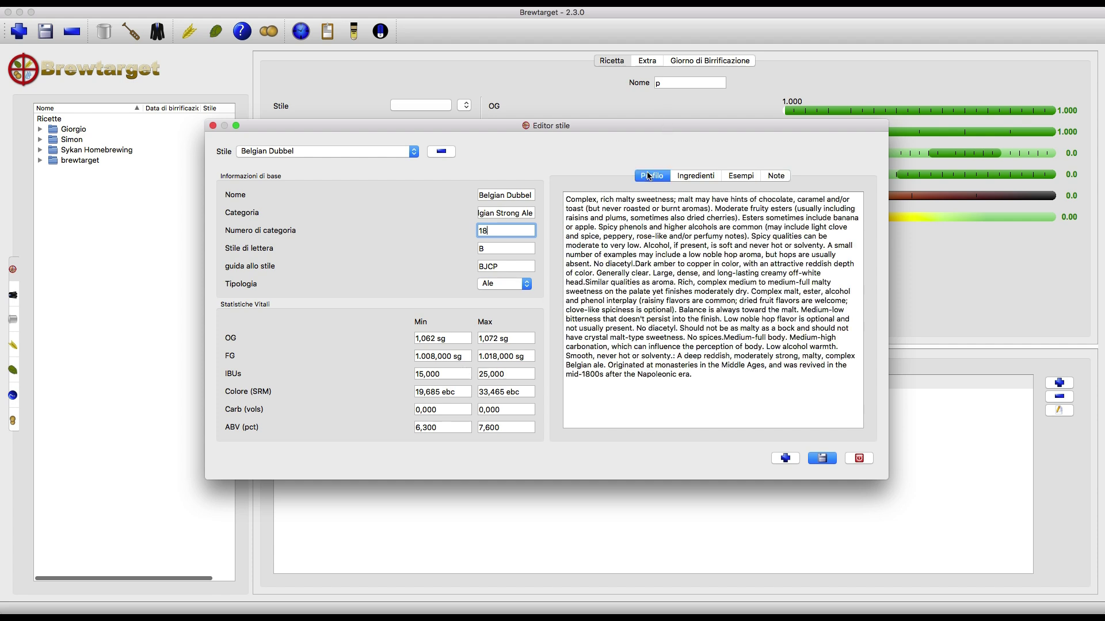
pyautogui.click(692, 175)
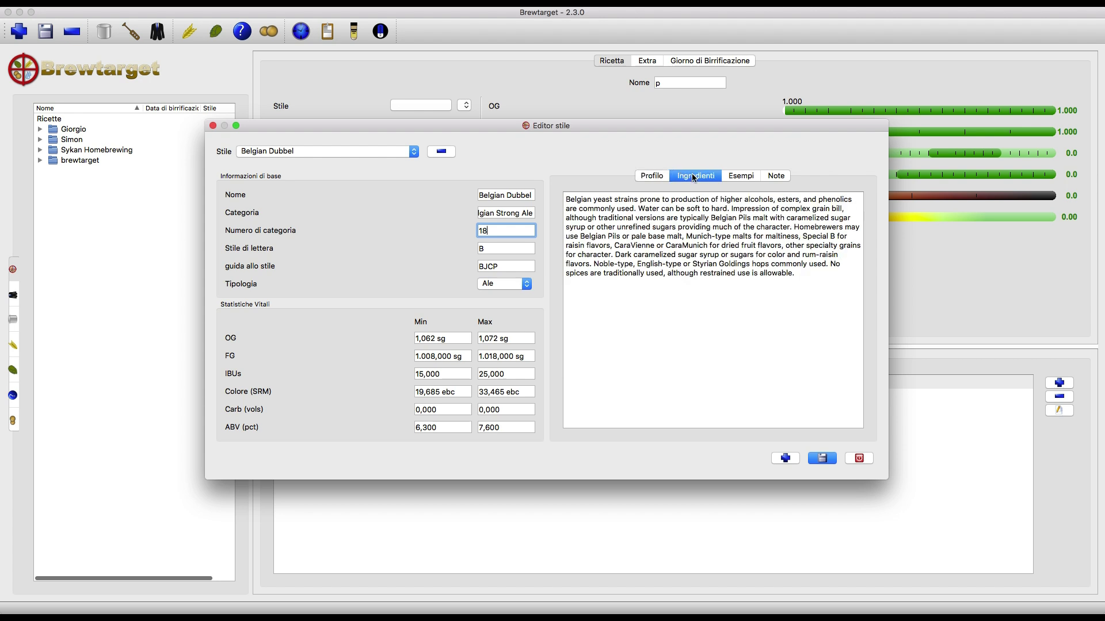
pyautogui.click(743, 177)
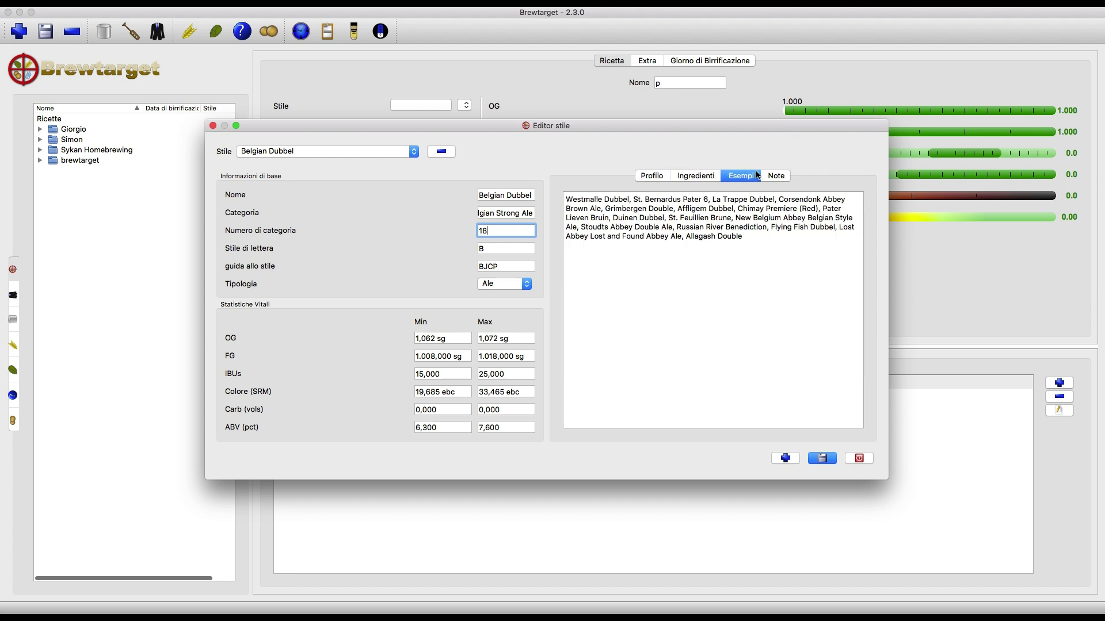
pyautogui.click(781, 176)
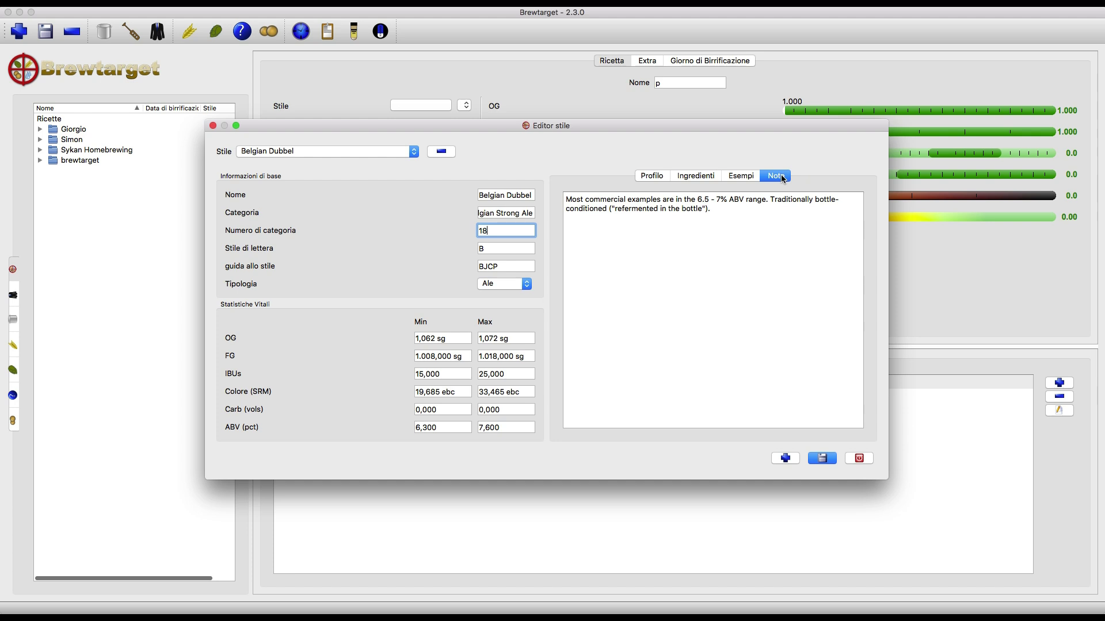
pyautogui.click(859, 459)
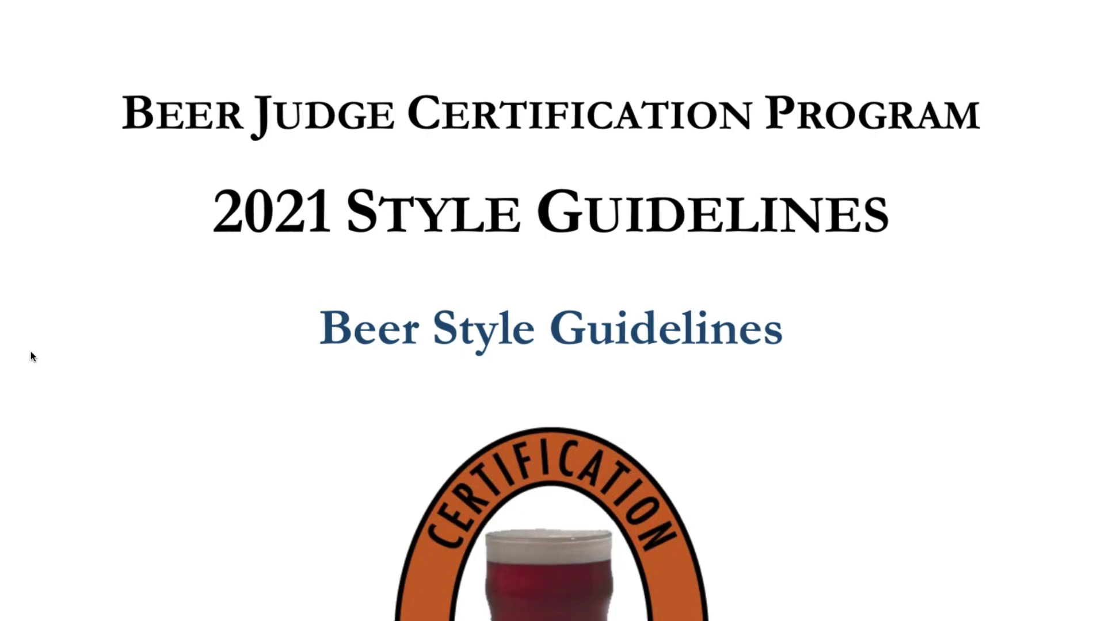
# Switch to the BJCP 2021 Style Guidelines document and highlight the vital statistics block just above section 3B, Czech Premium Pale Lager
pyautogui.scroll(-8, 30, 356)
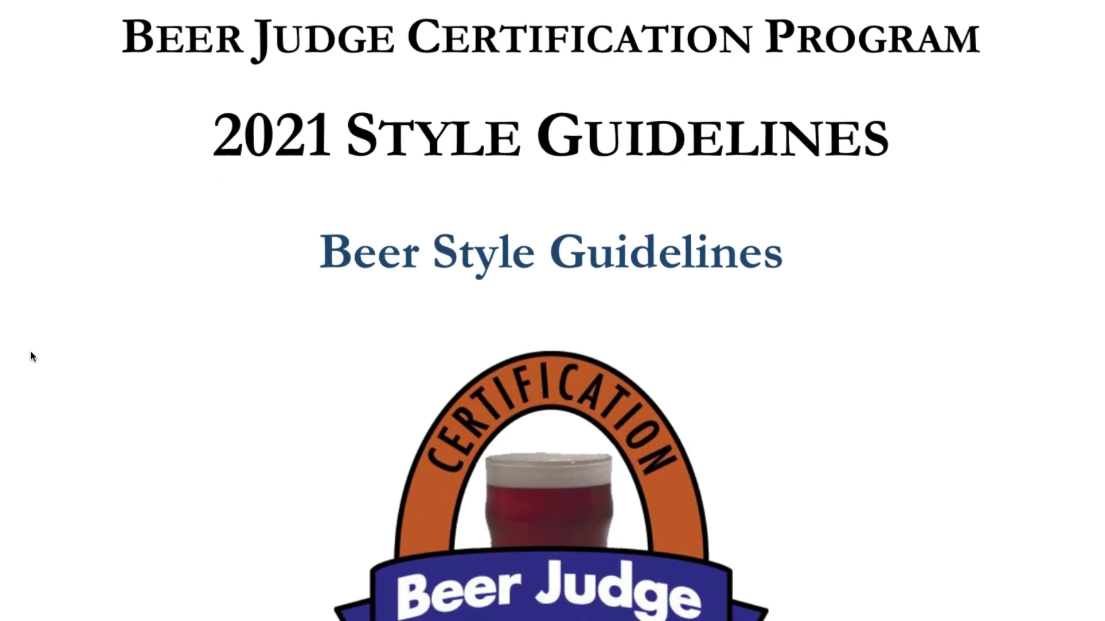
pyautogui.scroll(-20, 31, 356)
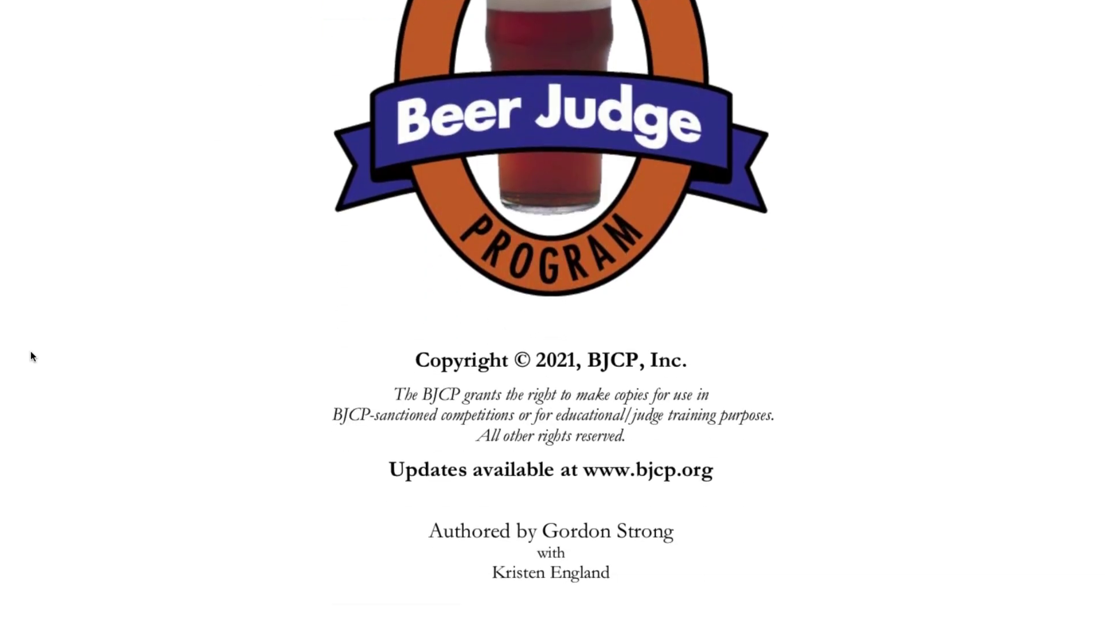
pyautogui.scroll(-20, 30, 356)
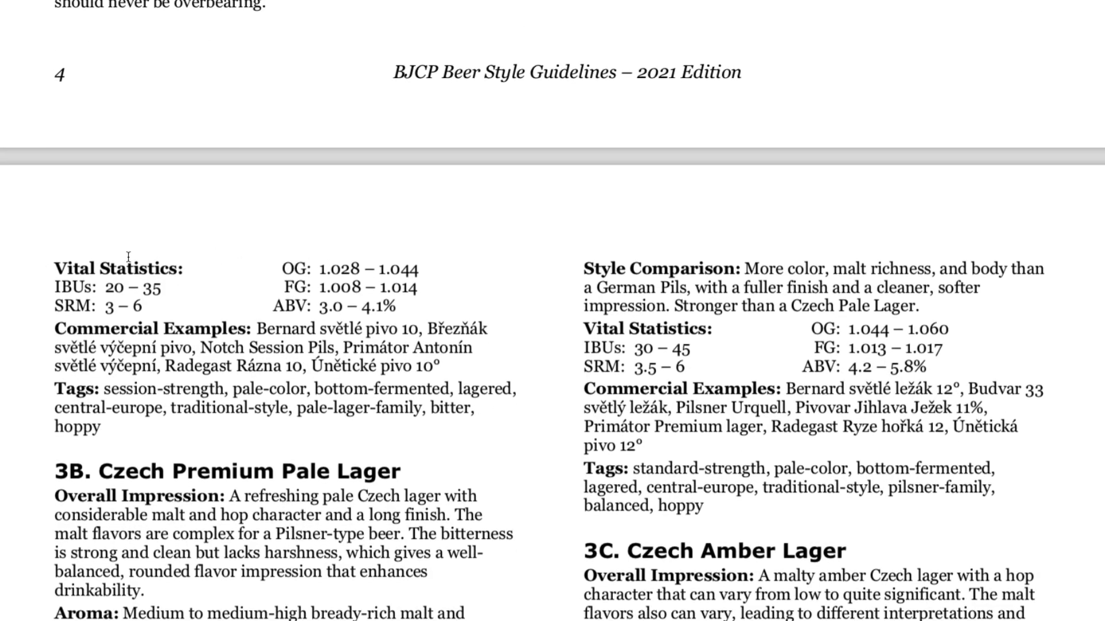
pyautogui.moveTo(52, 266); pyautogui.dragTo(410, 304)
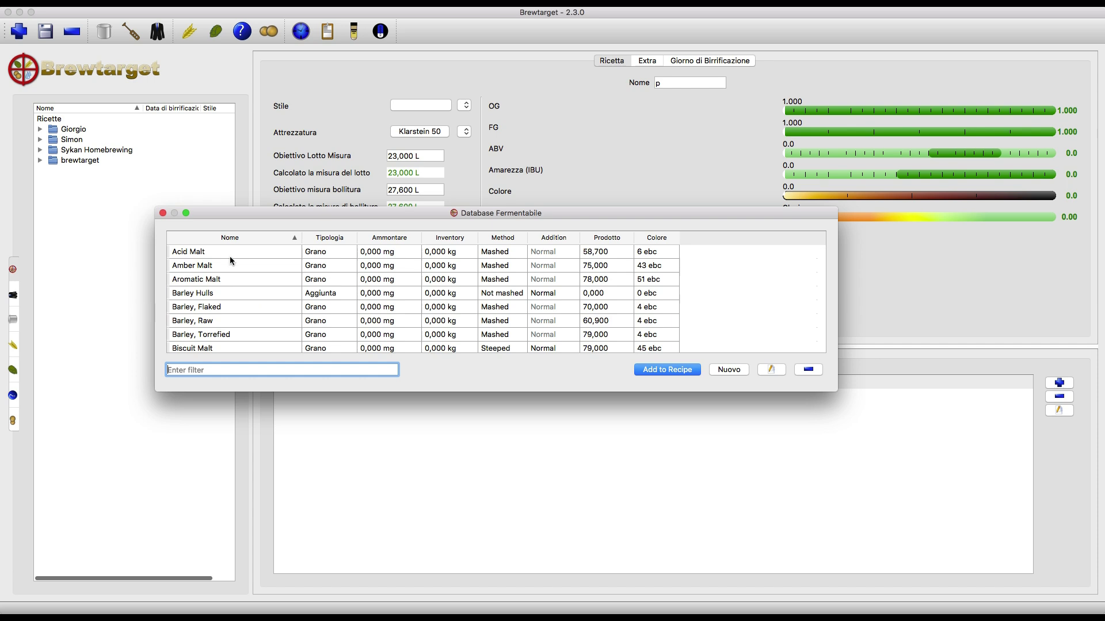
# Browse the fermentables database and examine the Carafa III malt's properties in its editor, closing the editor without changes
pyautogui.scroll(-15, 230, 257)
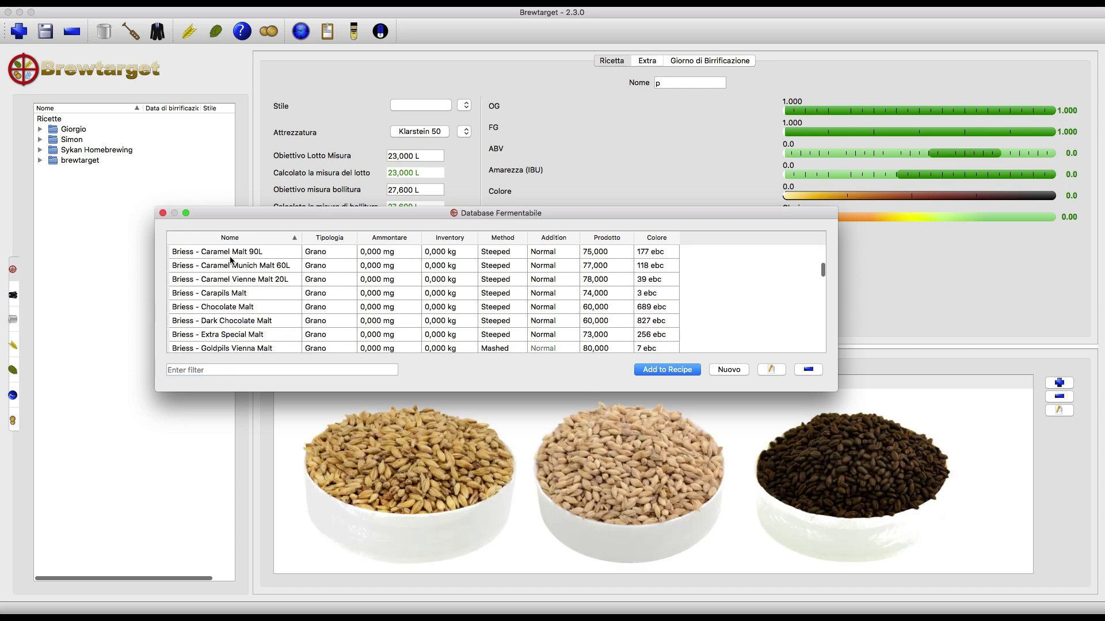
pyautogui.scroll(-5, 229, 260)
pyautogui.scroll(-8, 230, 258)
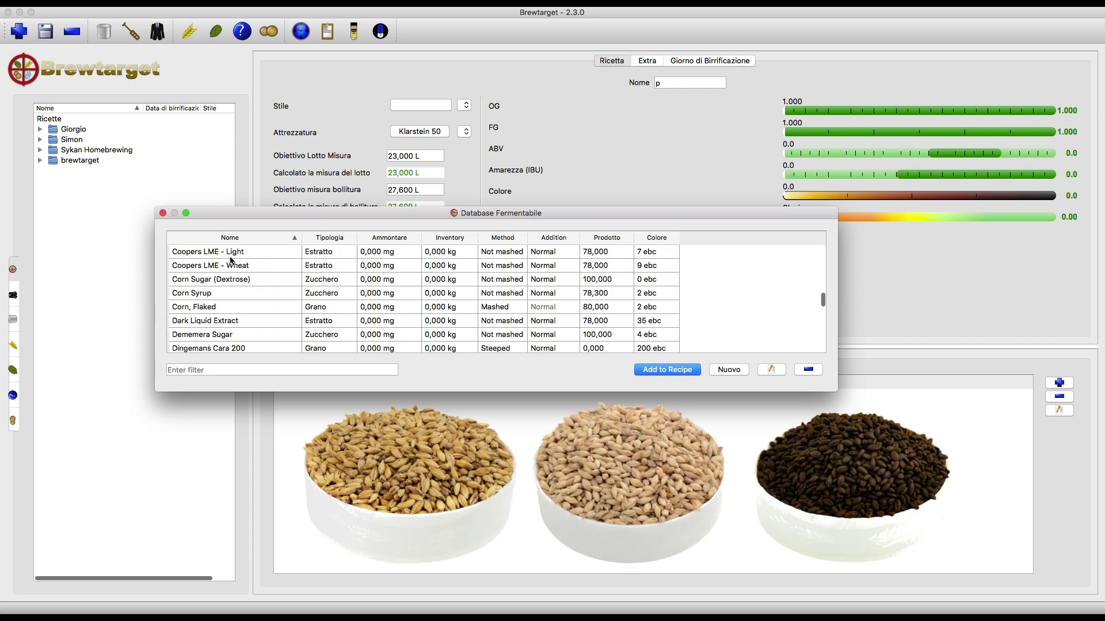
pyautogui.scroll(8, 230, 288)
pyautogui.click(230, 335)
pyautogui.click(771, 370)
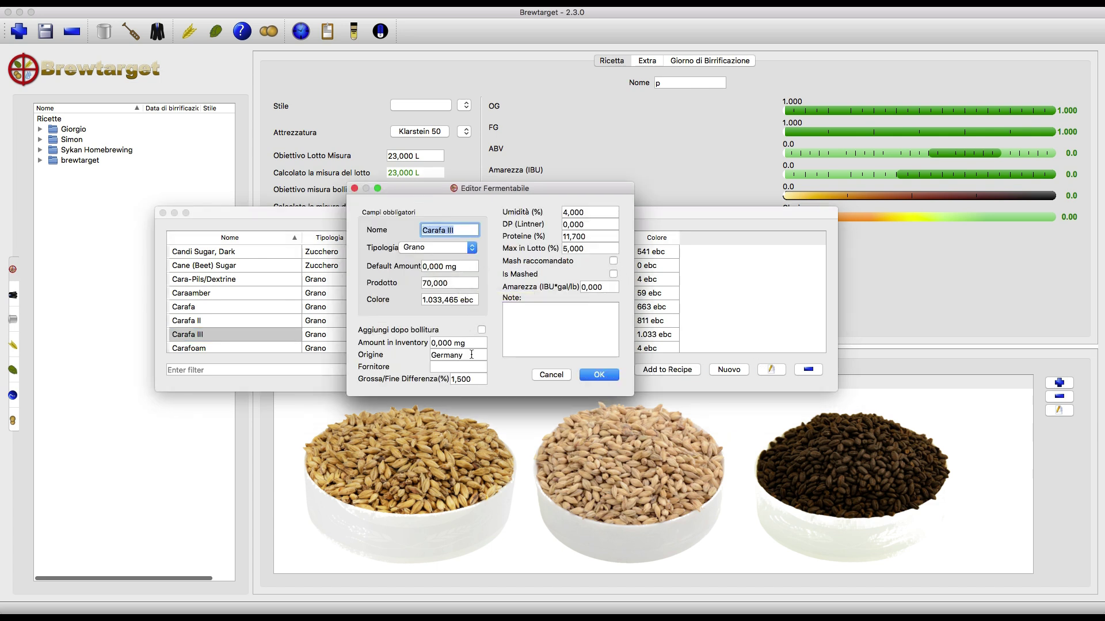
pyautogui.click(590, 212)
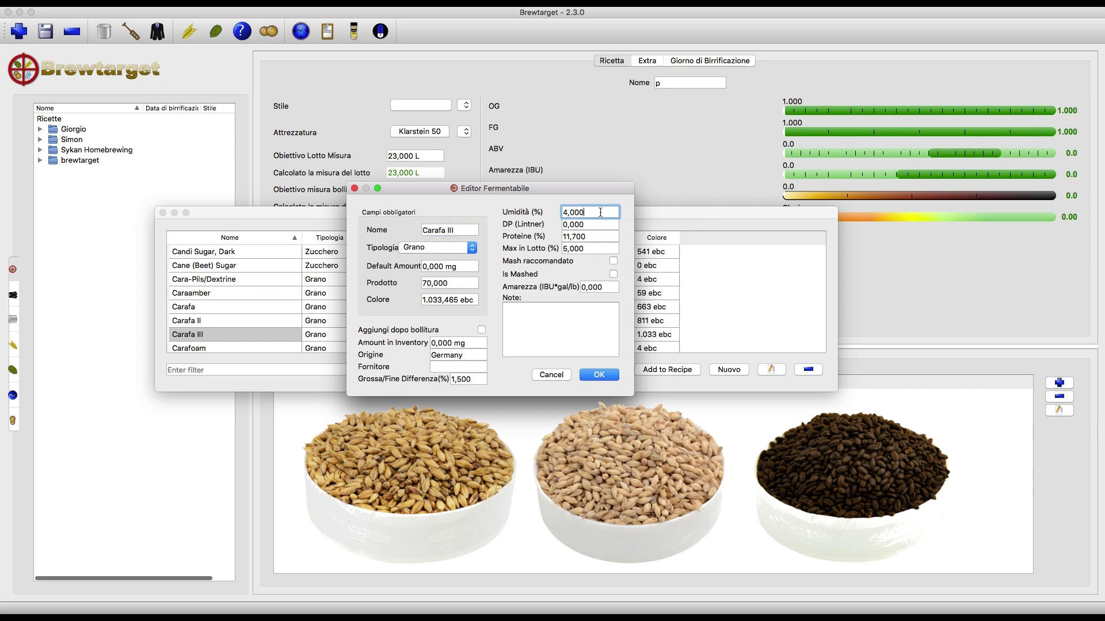
pyautogui.press('Return')
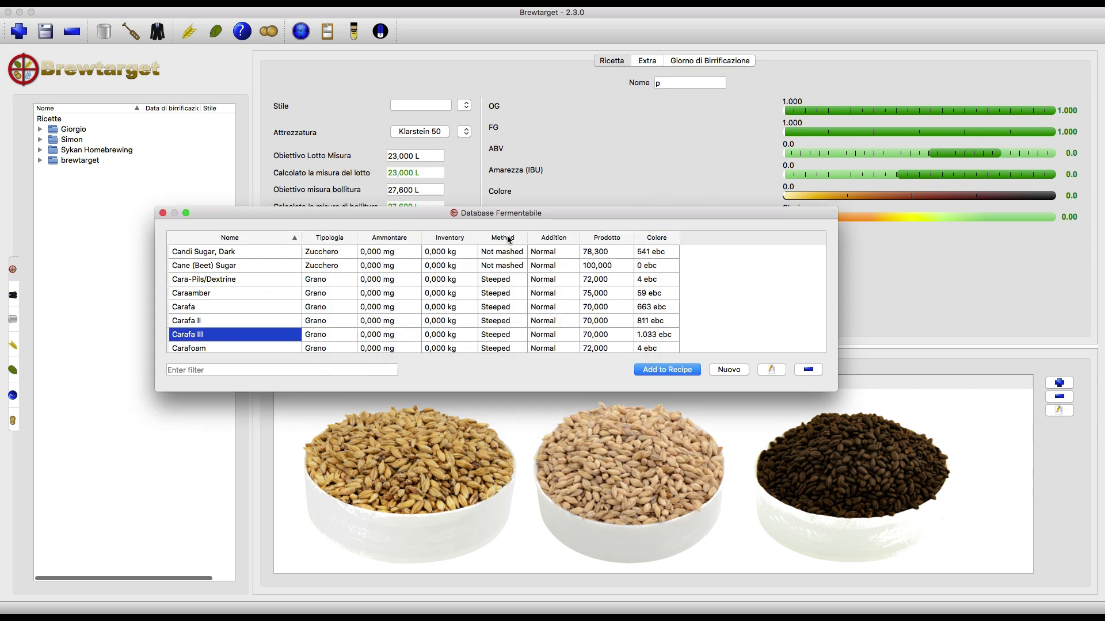
# Compare the Method entries of sugars, extracts and malts in the fermentables database, including Briess - Wheat Malt, White, and close the database
pyautogui.scroll(5, 508, 265)
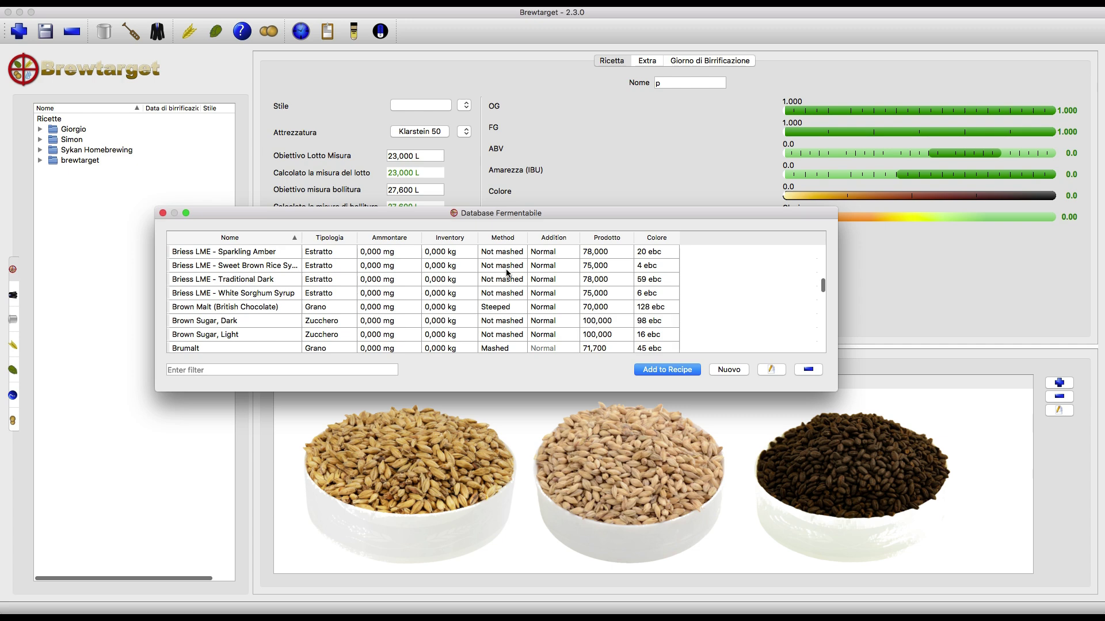
pyautogui.click(498, 334)
pyautogui.scroll(4, 498, 336)
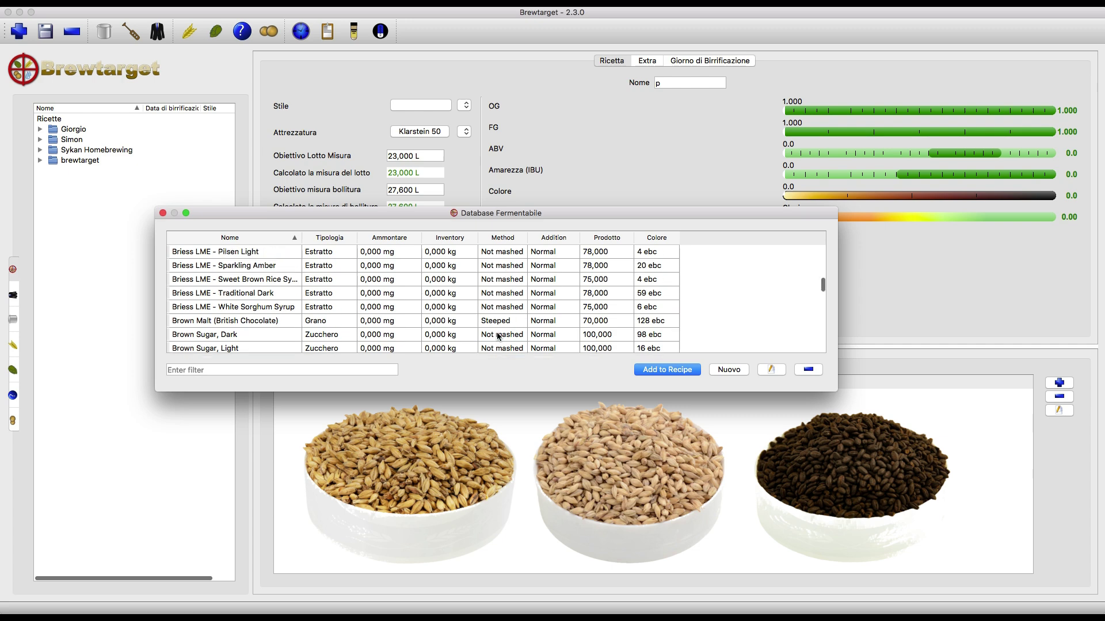
pyautogui.scroll(2, 499, 336)
pyautogui.click(502, 305)
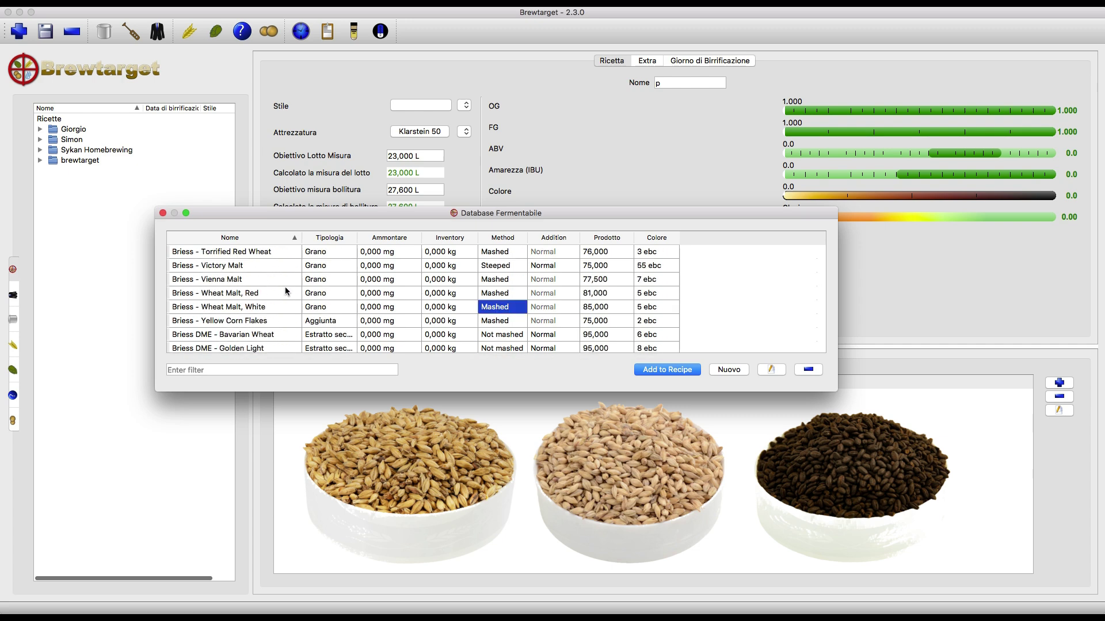
pyautogui.scroll(1, 277, 287)
pyautogui.click(171, 160)
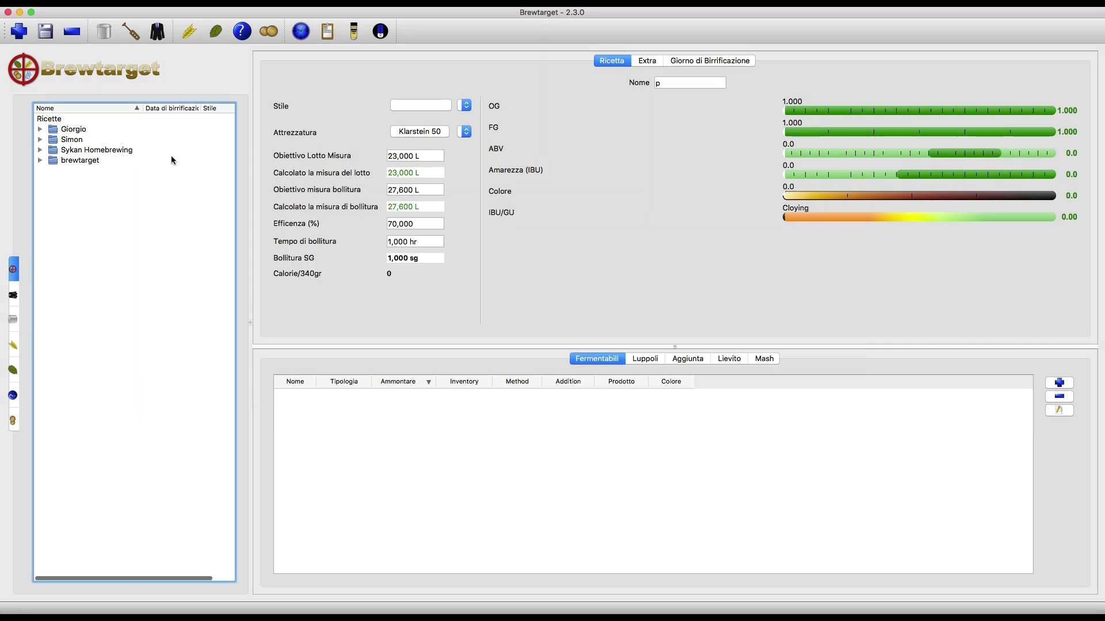
# Browse the hops database and open the Cascade hop in its editor to examine its properties
pyautogui.click(210, 35)
pyautogui.scroll(-10, 318, 263)
pyautogui.scroll(9, 305, 287)
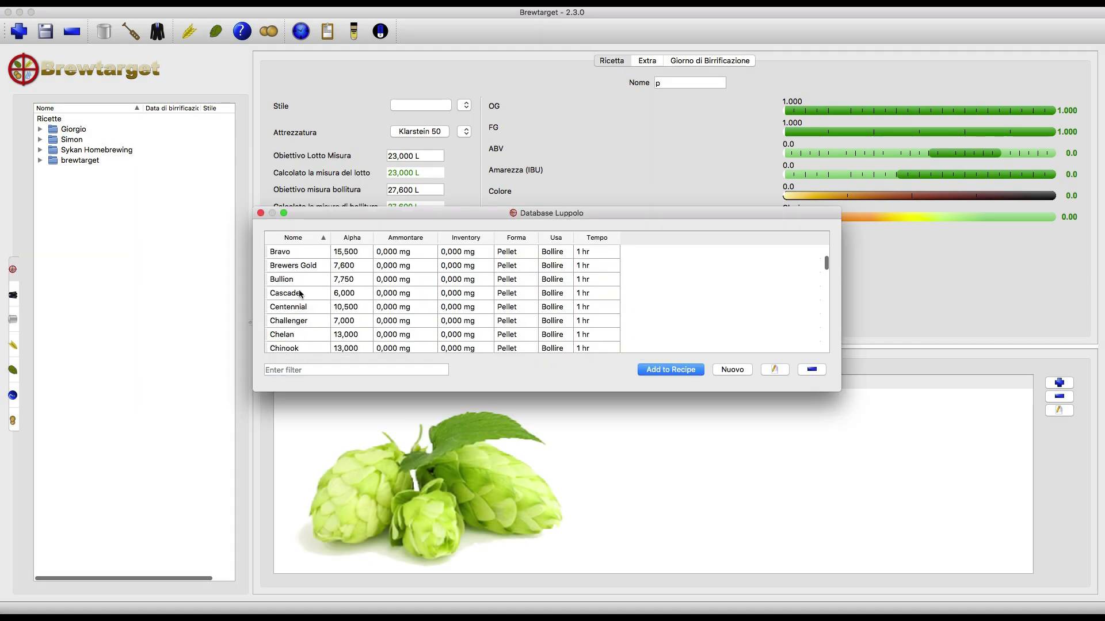
pyautogui.click(301, 296)
pyautogui.click(775, 369)
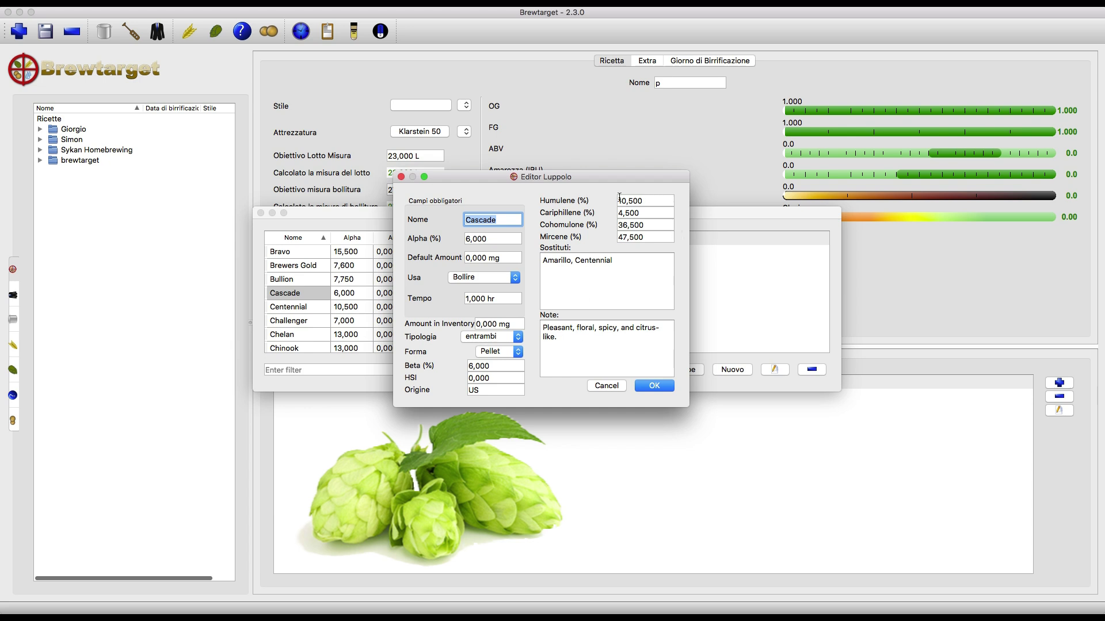
# Close the Cascade editor, find the Mosaic hop in the hops database, examine its properties, and close the database
pyautogui.press('Escape')
pyautogui.scroll(-12, 299, 284)
pyautogui.scroll(4, 299, 284)
pyautogui.click(299, 280)
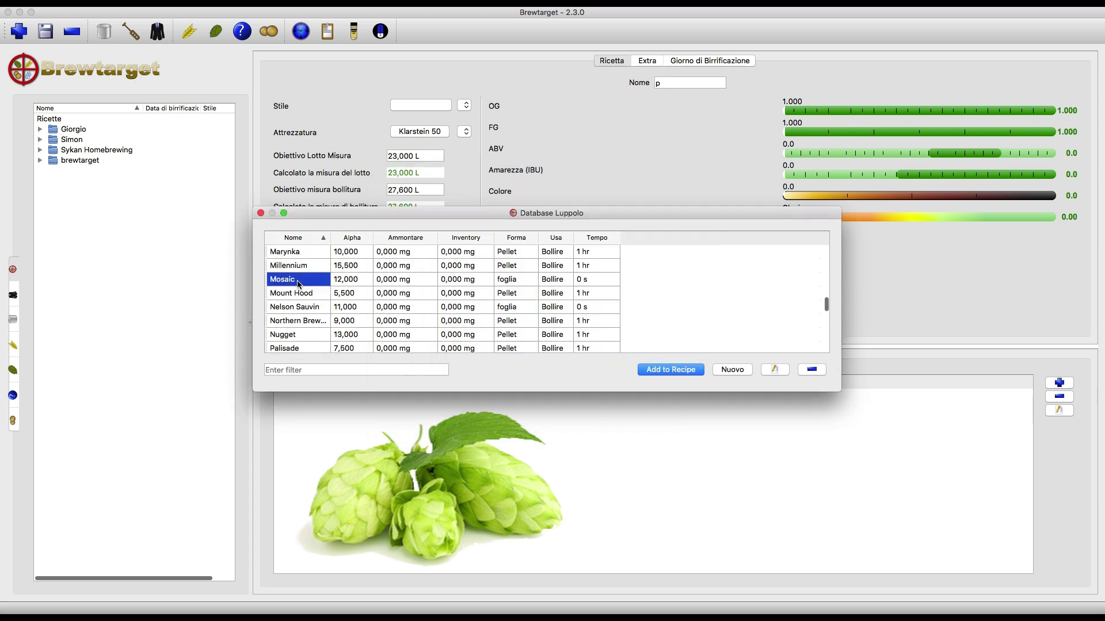
pyautogui.click(775, 369)
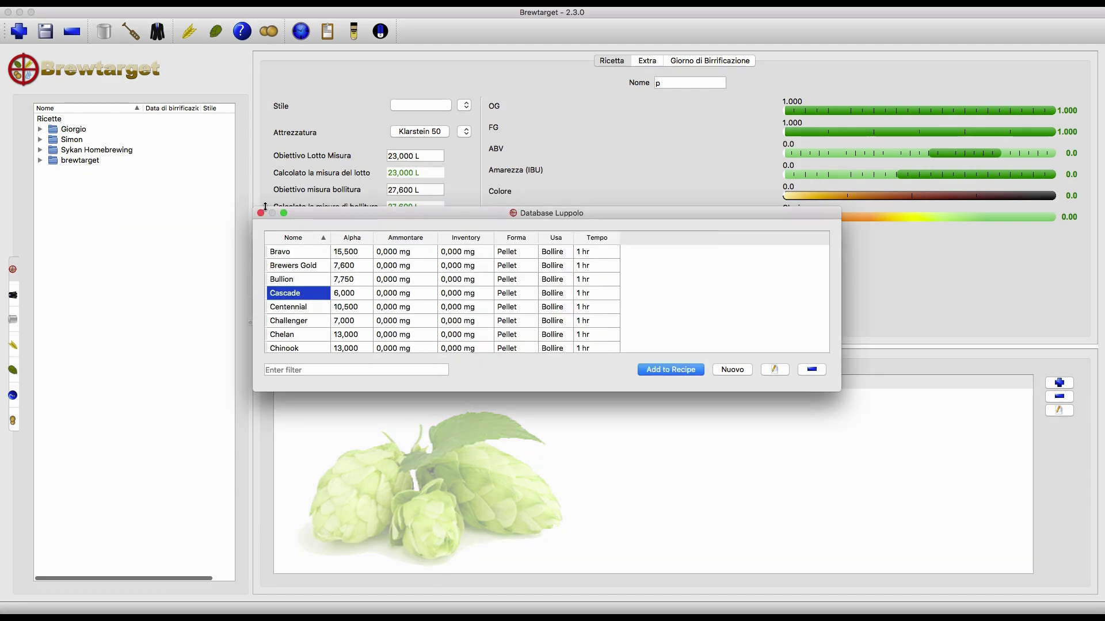
pyautogui.press('Escape')
# Browse the yeast database through the White Labs liquid strains and return to the dry Safale strains, selecting Safale BE-256
pyautogui.click(278, 34)
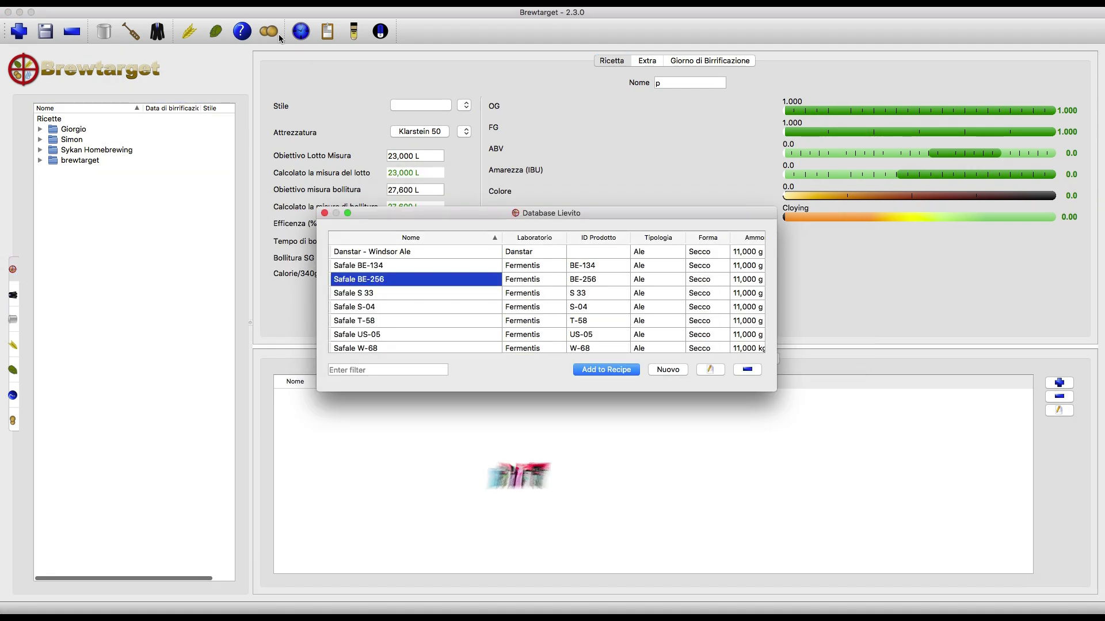
pyautogui.scroll(-5, 407, 295)
pyautogui.scroll(-15, 407, 295)
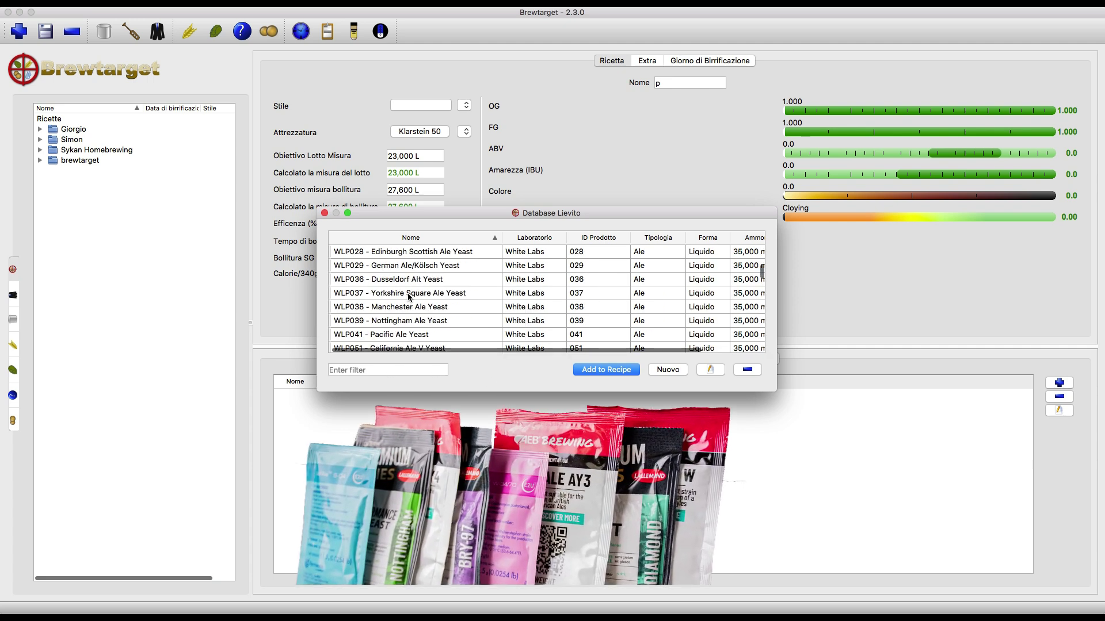
pyautogui.scroll(-15, 407, 295)
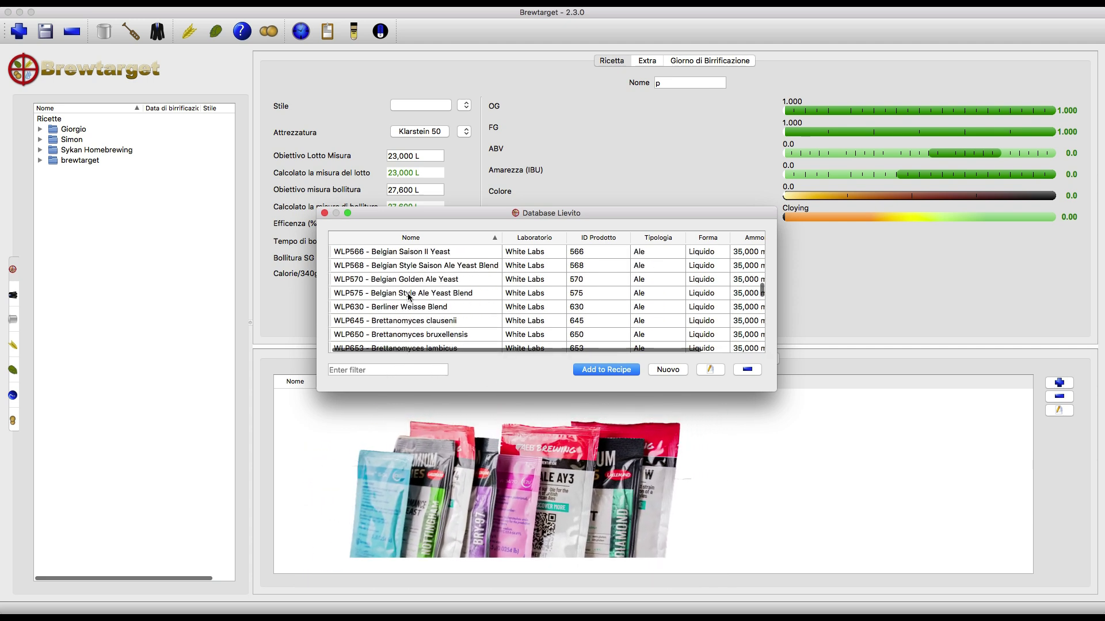
pyautogui.scroll(20, 437, 305)
pyautogui.click(454, 308)
pyautogui.scroll(-1, 459, 329)
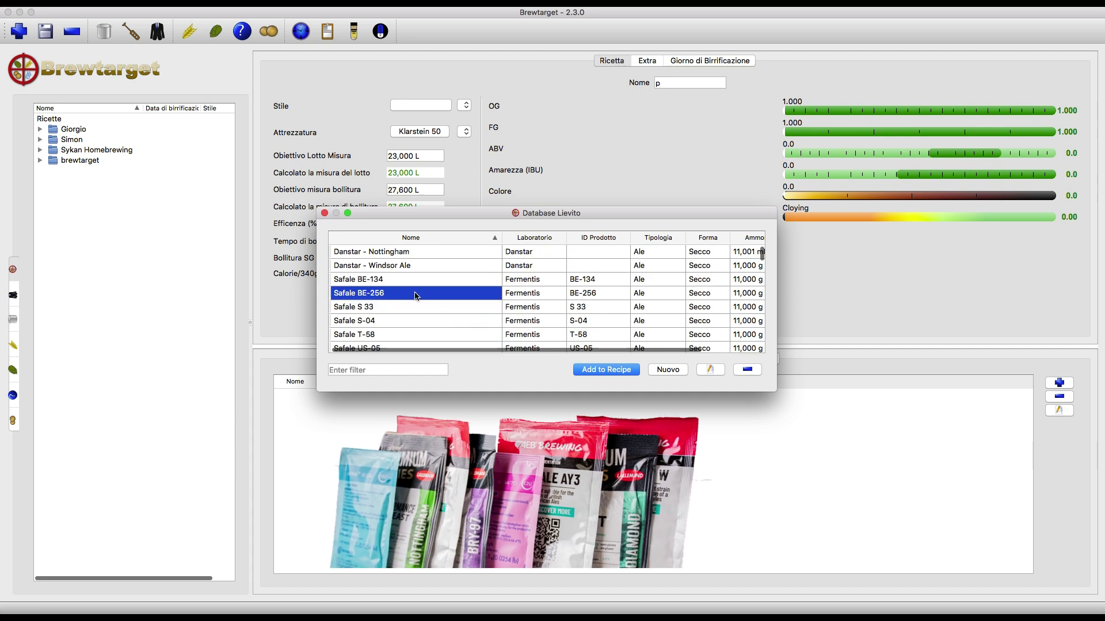
# Examine Safale S-04 on its Fermentis product page and in the yeast editor, including its attenuation, and close the yeast database
pyautogui.click(388, 269)
pyautogui.click(390, 278)
pyautogui.click(391, 321)
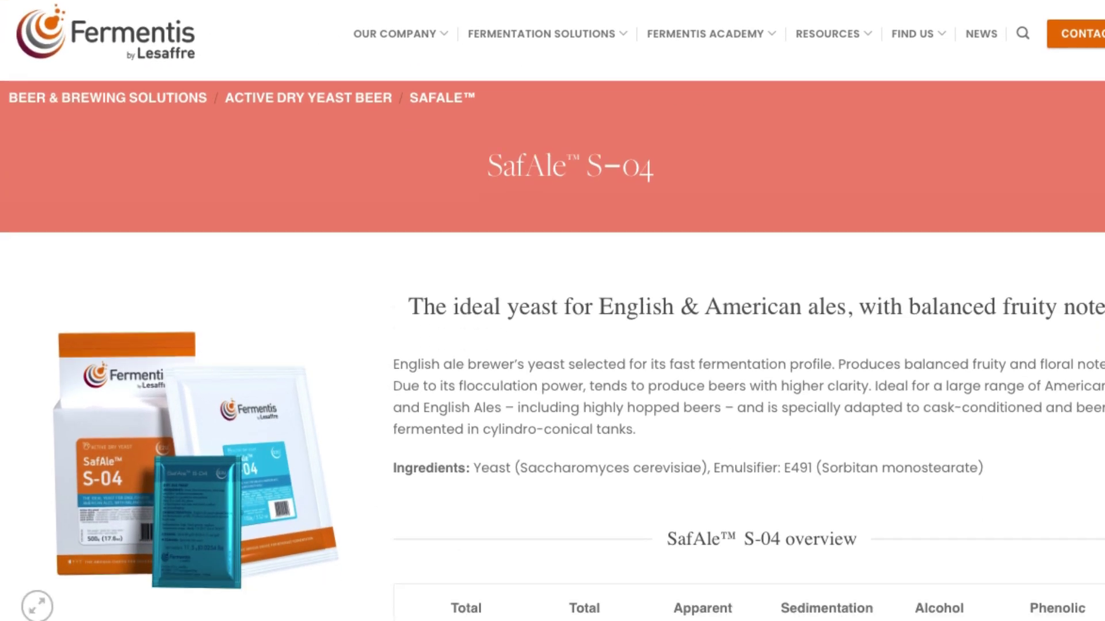
pyautogui.scroll(-5, 552, 311)
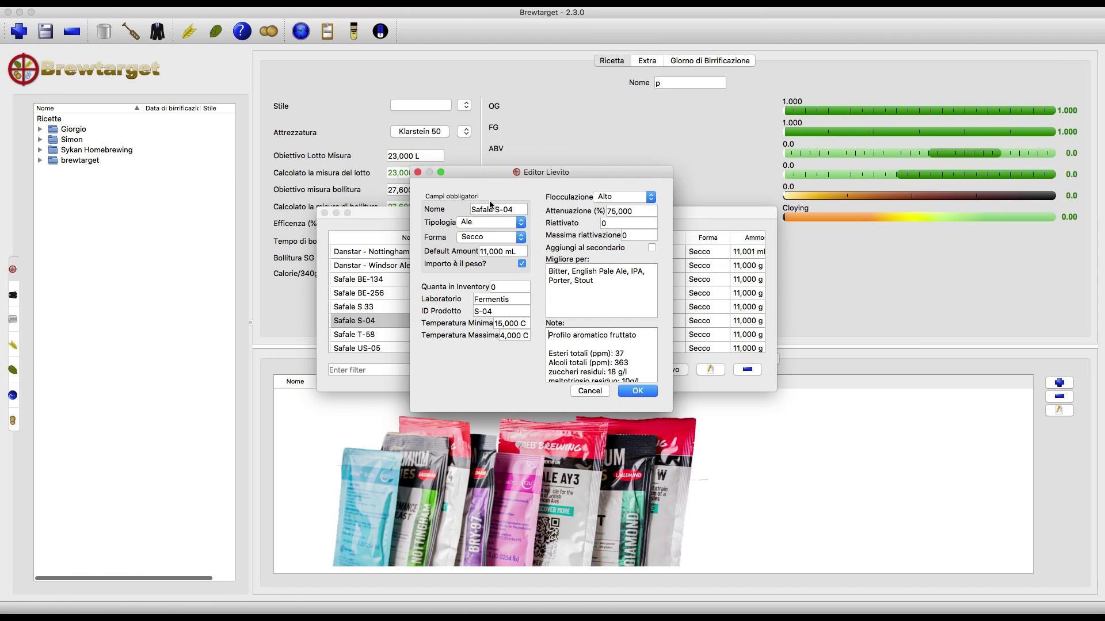
pyautogui.click(630, 213)
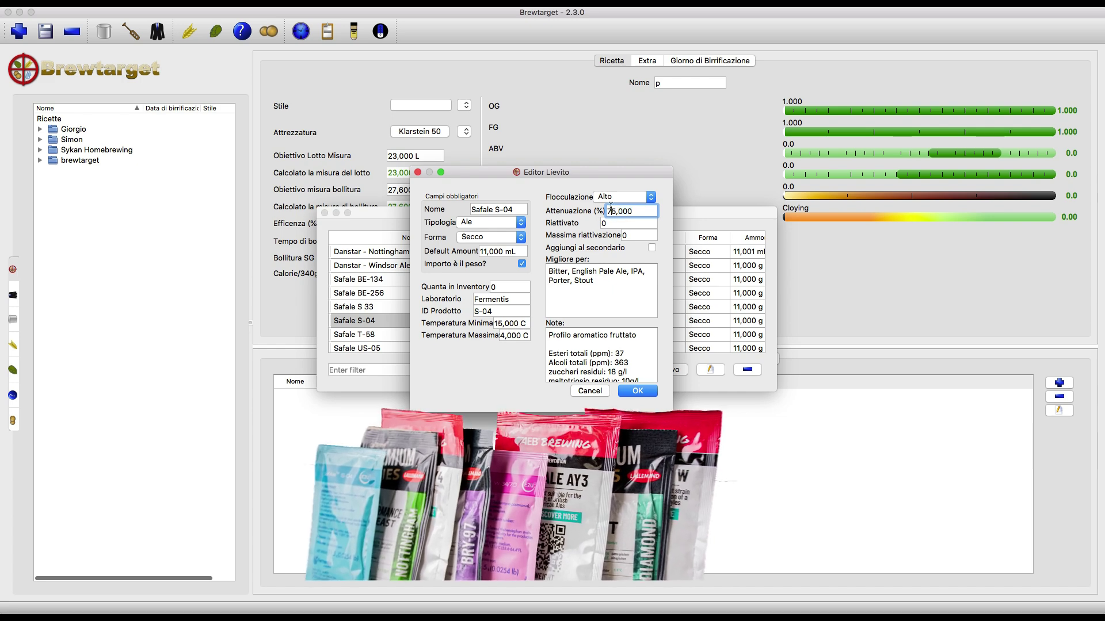
pyautogui.press('Return')
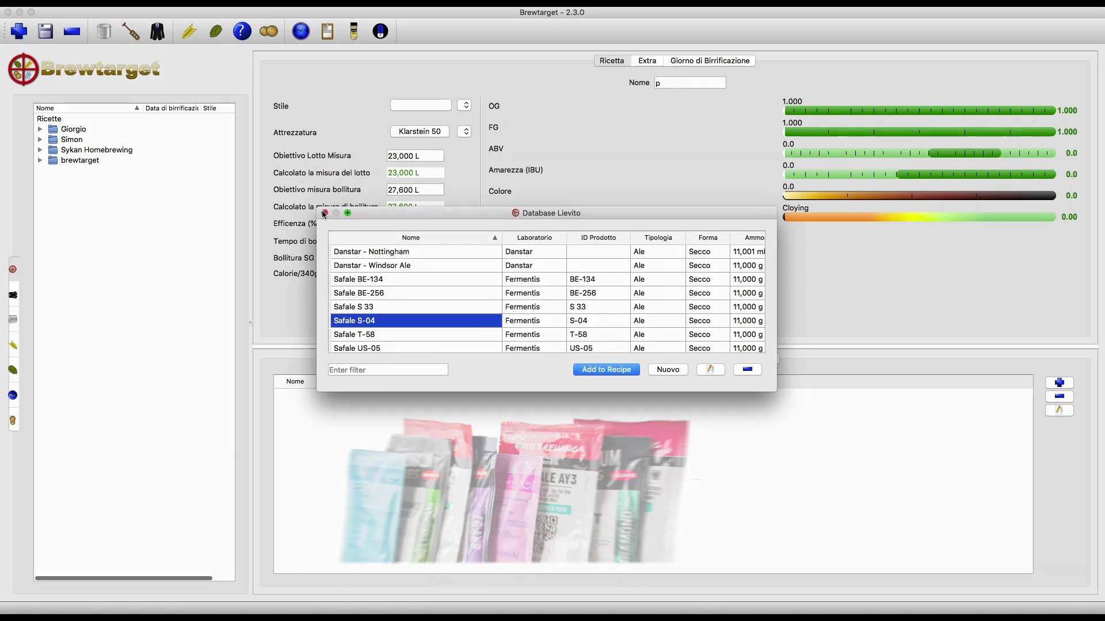
pyautogui.click(323, 214)
# View the brewing timers, try starting the first one, and leave the timers window
pyautogui.click(301, 31)
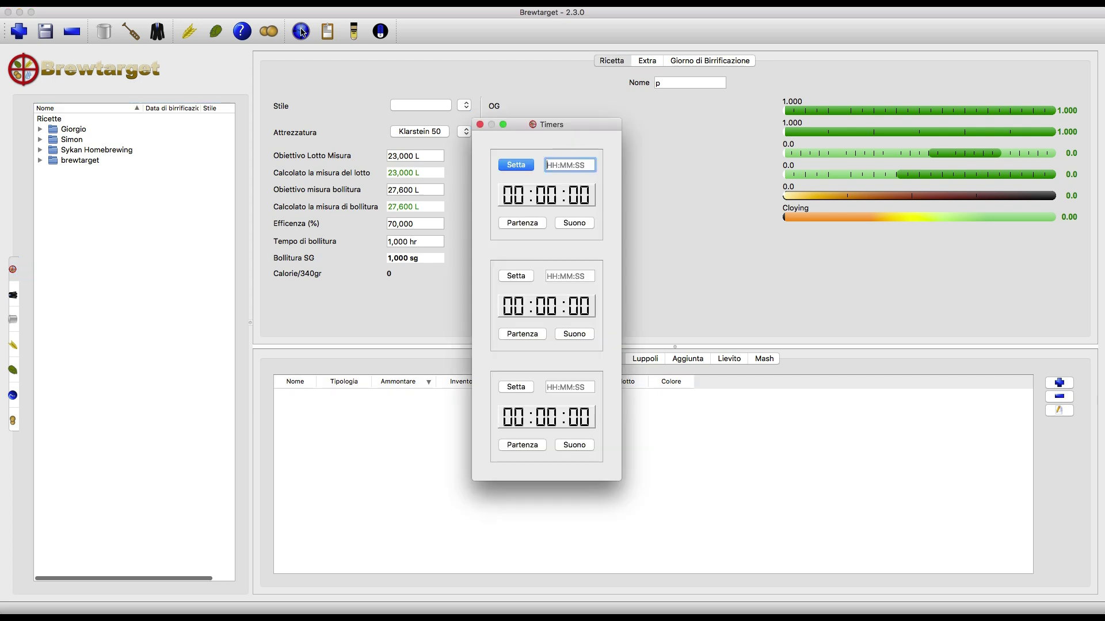
pyautogui.click(516, 224)
pyautogui.click(638, 157)
# In the pitch rate calculator, set the yeast pitch rate to 0,75 and the OG to 1,070 sg
pyautogui.click(350, 33)
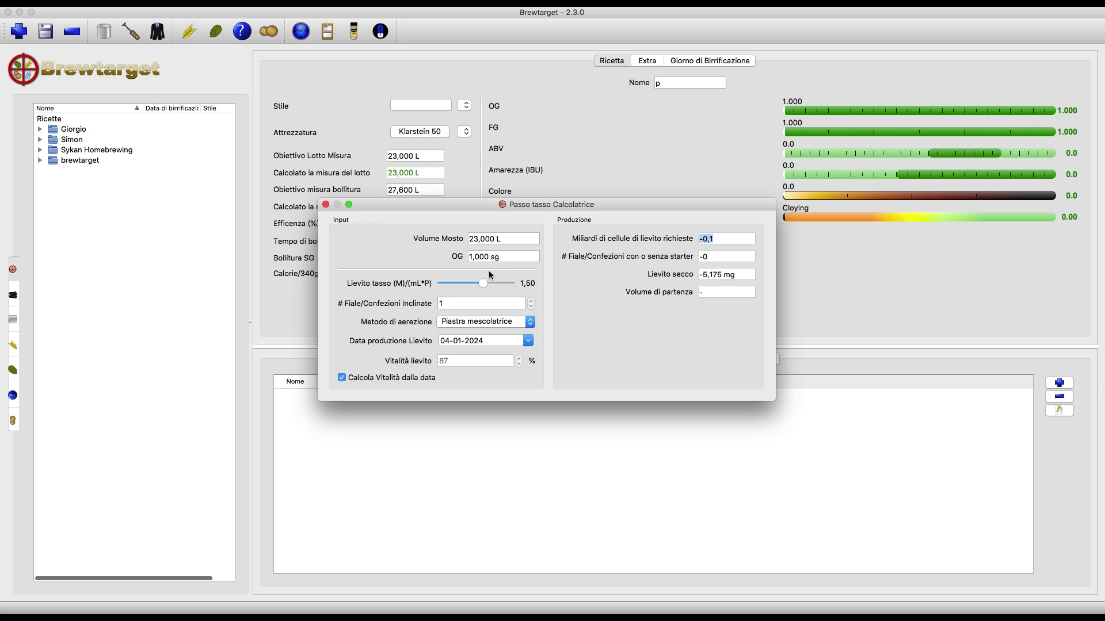
pyautogui.moveTo(482, 279); pyautogui.dragTo(440, 289)
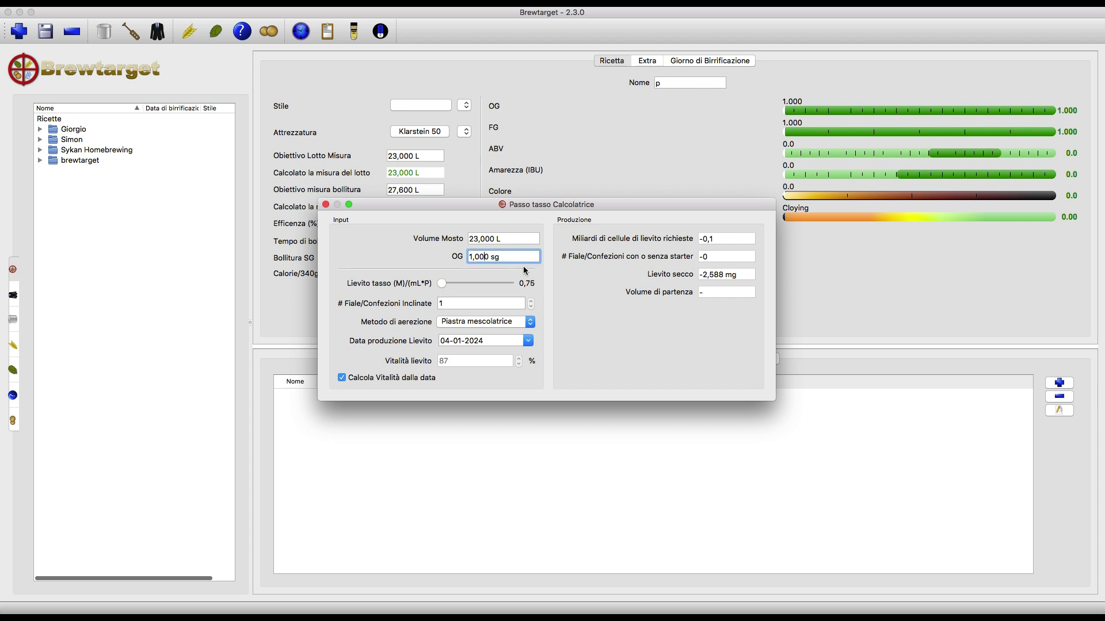
pyautogui.write('7')
pyautogui.press('Tab')
# Set the yeast production date to 14-12-2023 in the pitch rate calculator and close the calculator
pyautogui.click(528, 340)
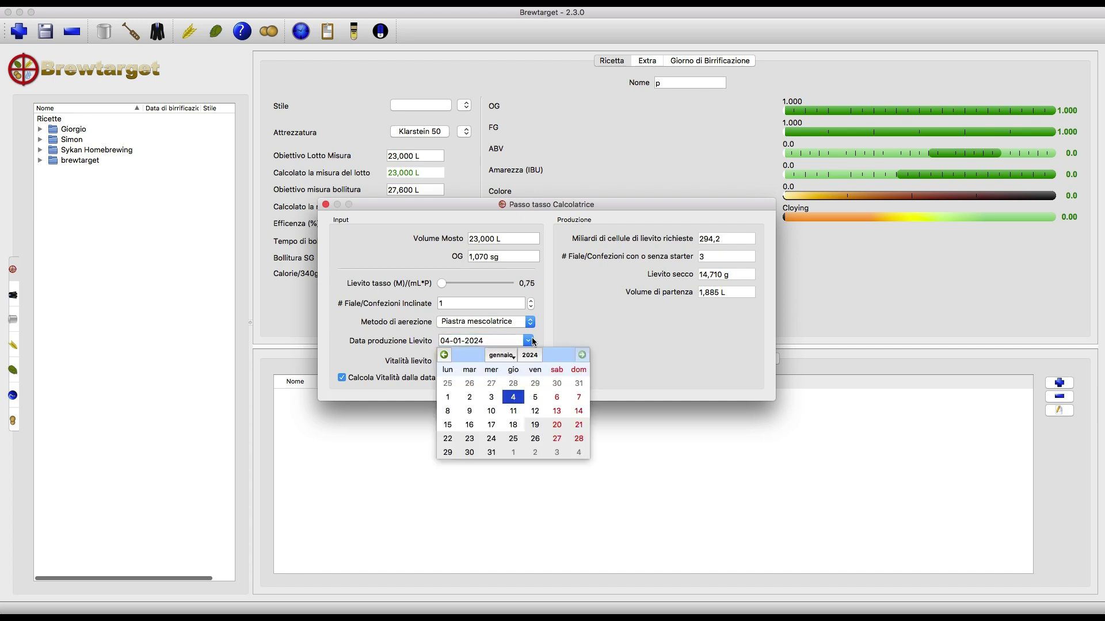
pyautogui.click(447, 355)
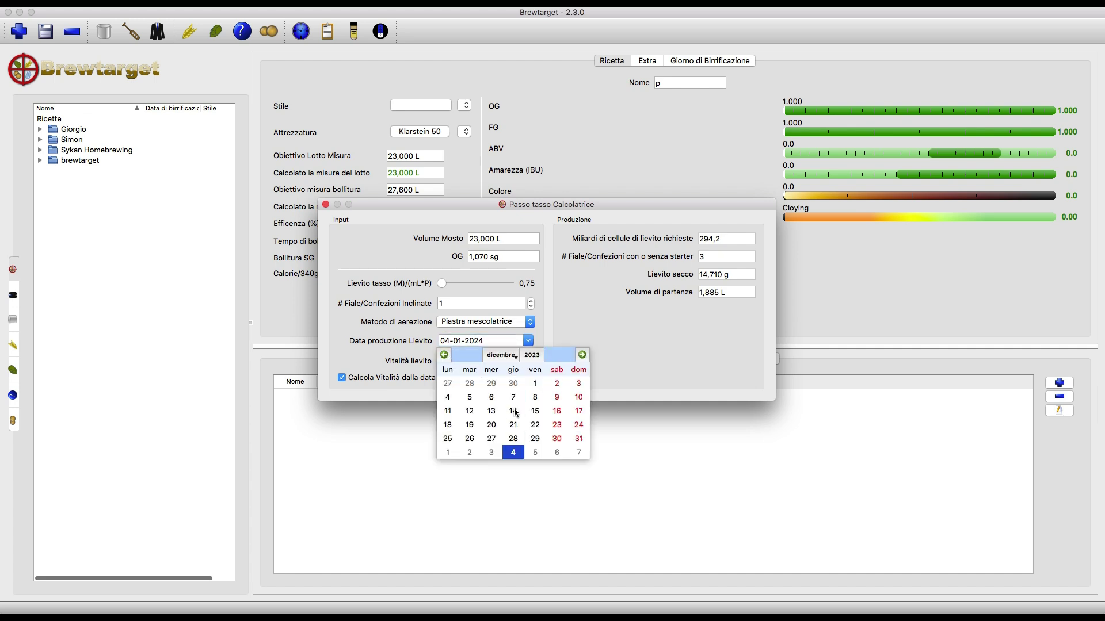
pyautogui.click(513, 409)
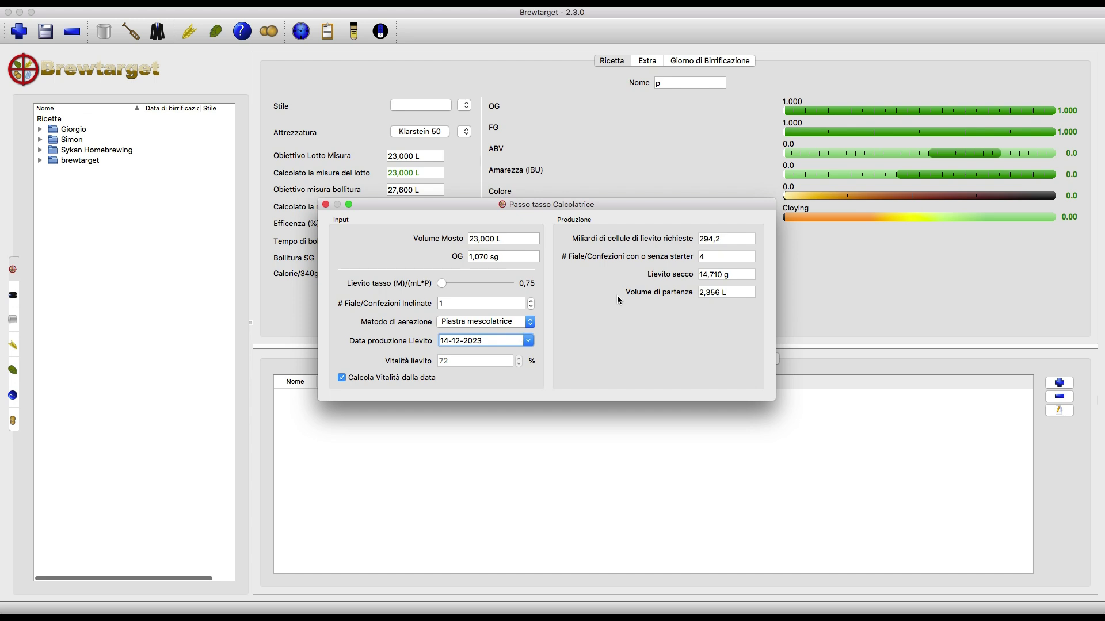
pyautogui.press('super+z')
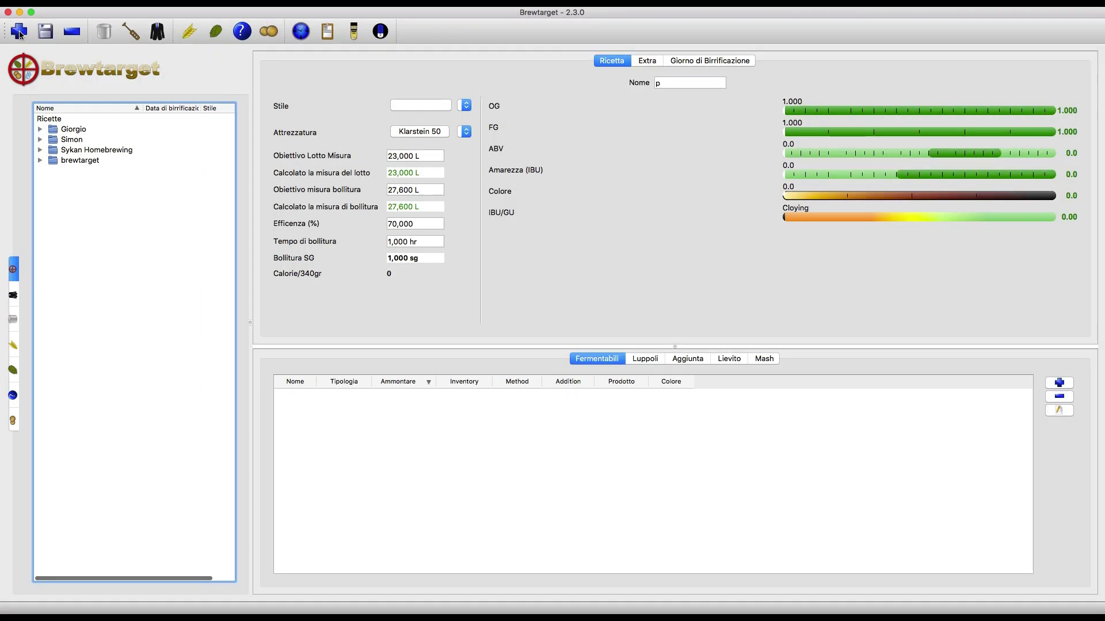
# Create a new recipe named Dubbel
pyautogui.write('Dubb')
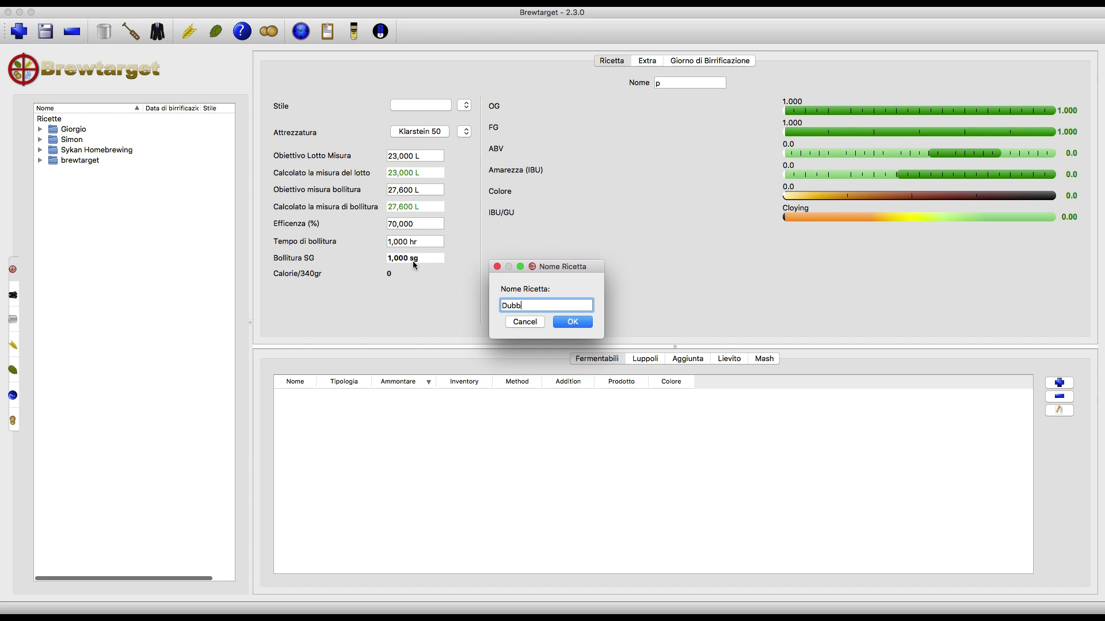
pyautogui.write('el')
pyautogui.press('Return')
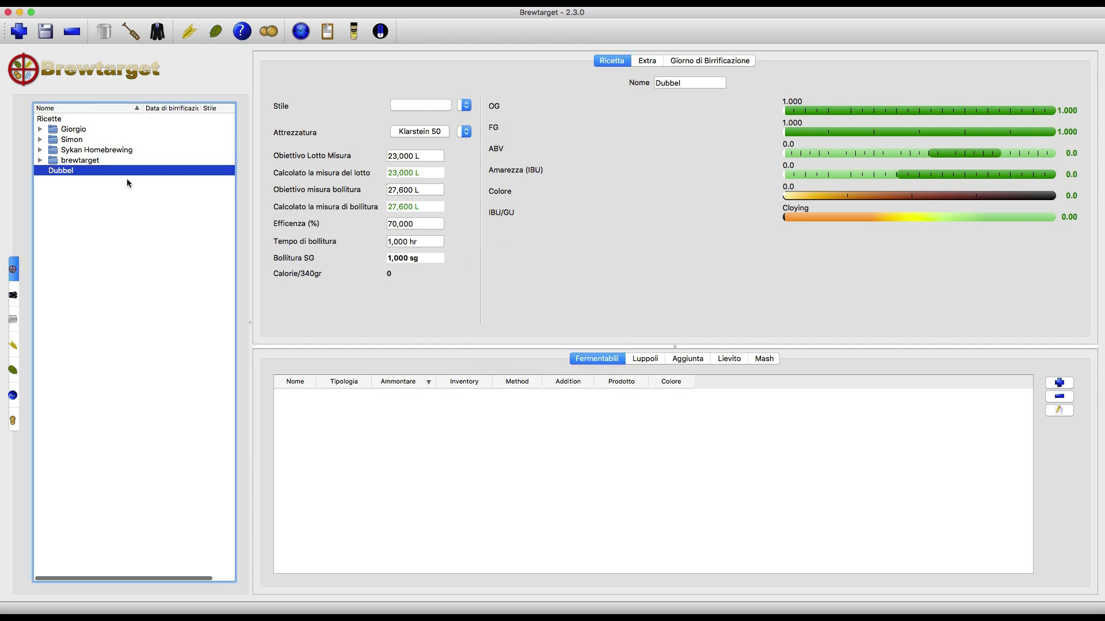
# Assign the Belgian Dubbel style and the Klarstein 50 equipment to the recipe, applying the equipment's batch size, boil size and boil time
pyautogui.click(466, 106)
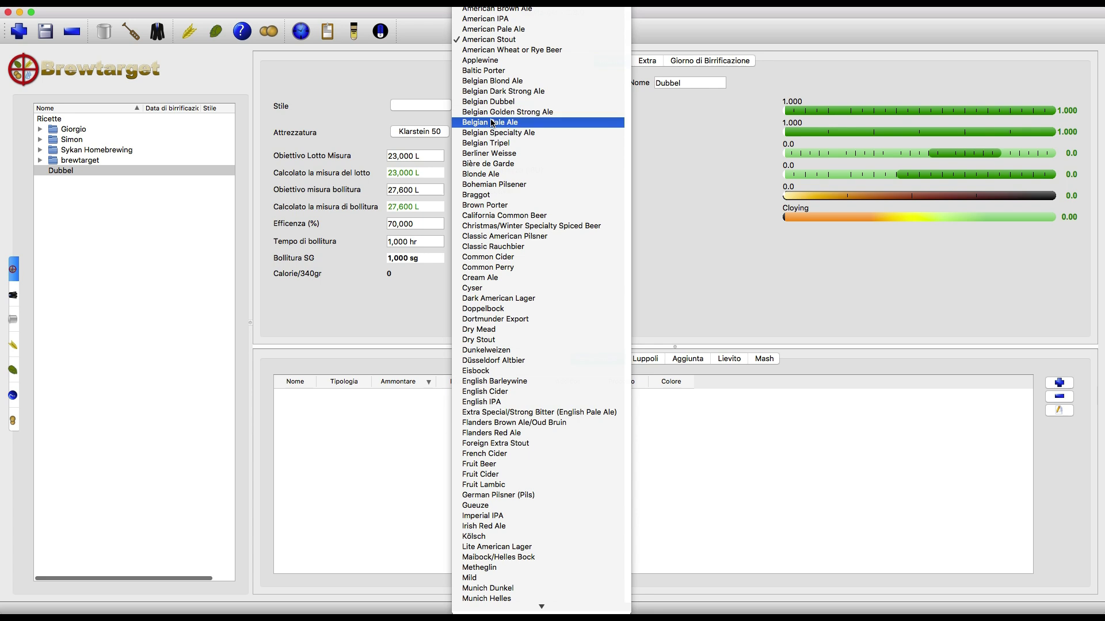
pyautogui.click(522, 101)
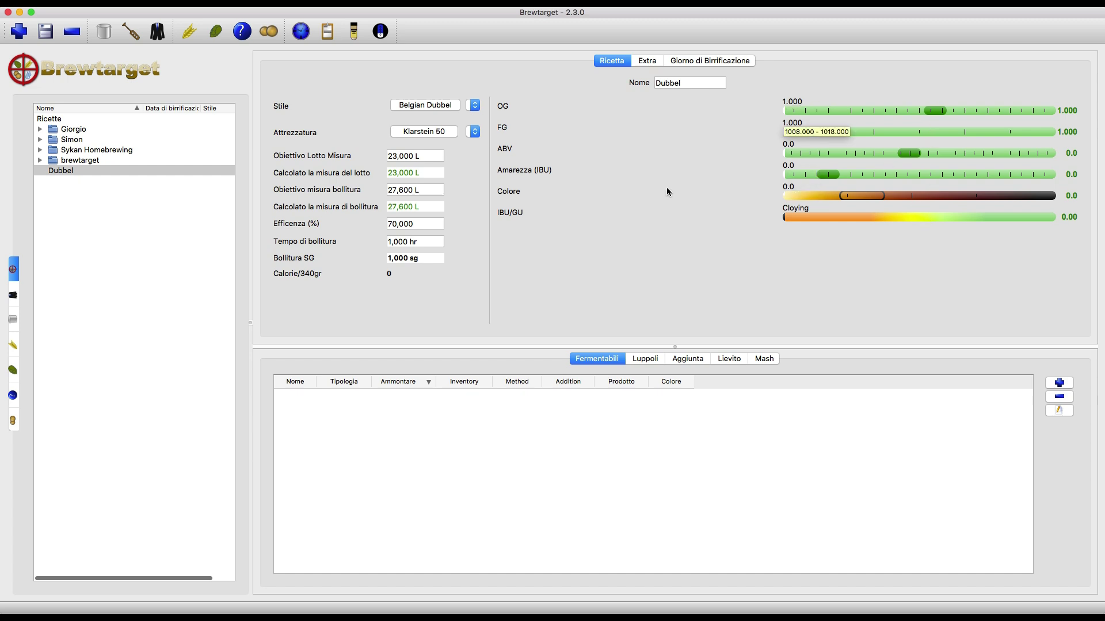
pyautogui.click(470, 132)
pyautogui.click(511, 173)
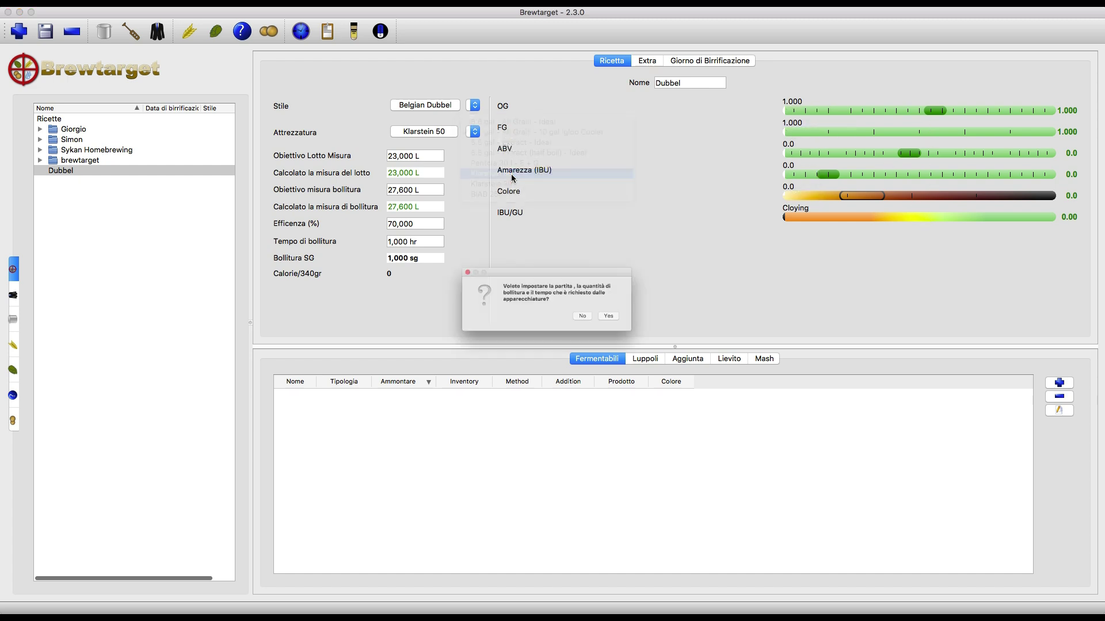
pyautogui.click(635, 324)
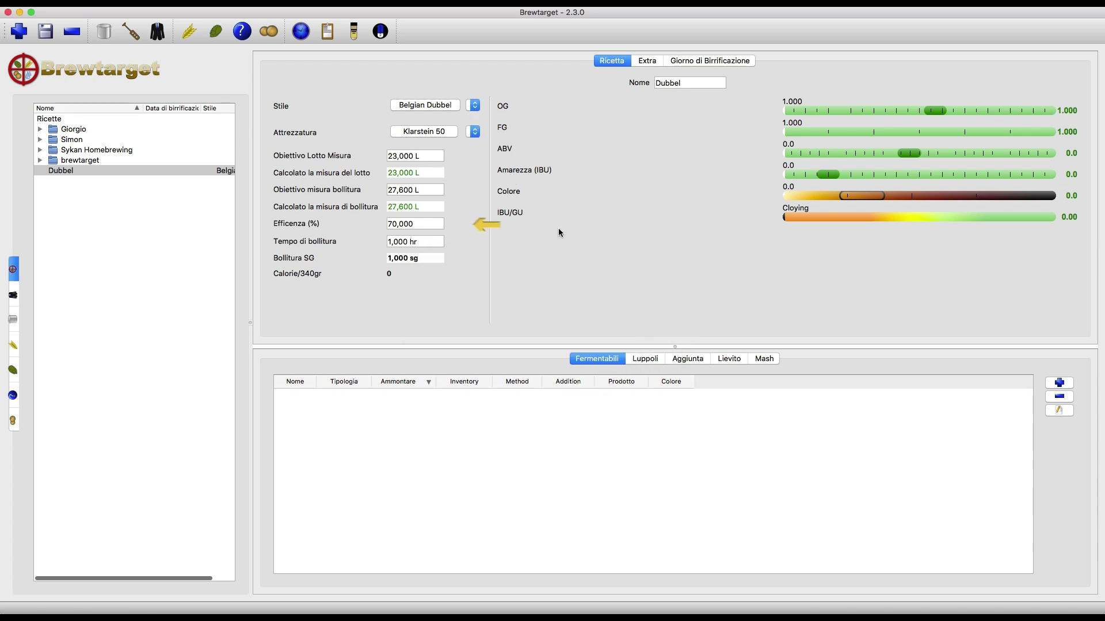
# Set the recipe's efficiency to 80 %
pyautogui.click(393, 221)
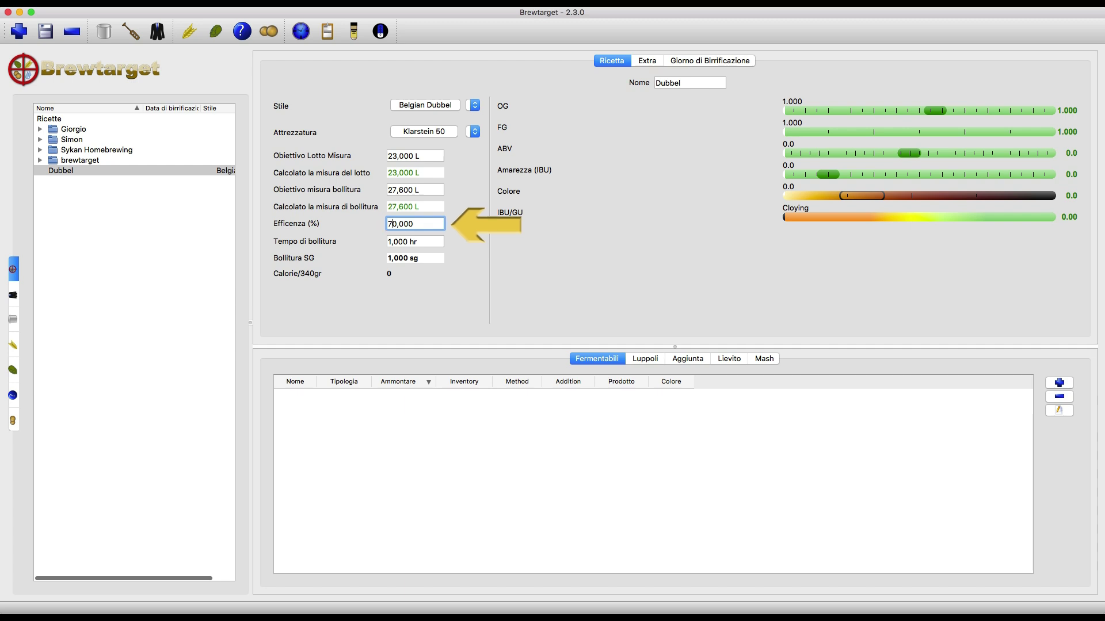
pyautogui.press('BackSpace')
pyautogui.write('8')
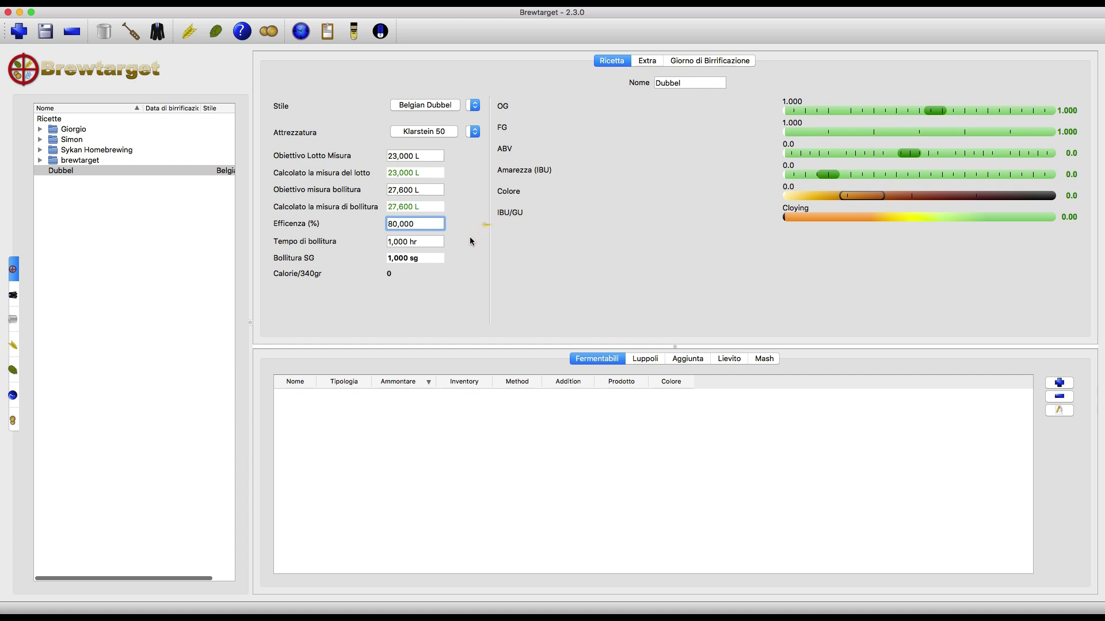
# Add Pilsner (2 Row) Bel and Caramunich Malt from the fermentables database to the Dubbel recipe
pyautogui.click(1066, 384)
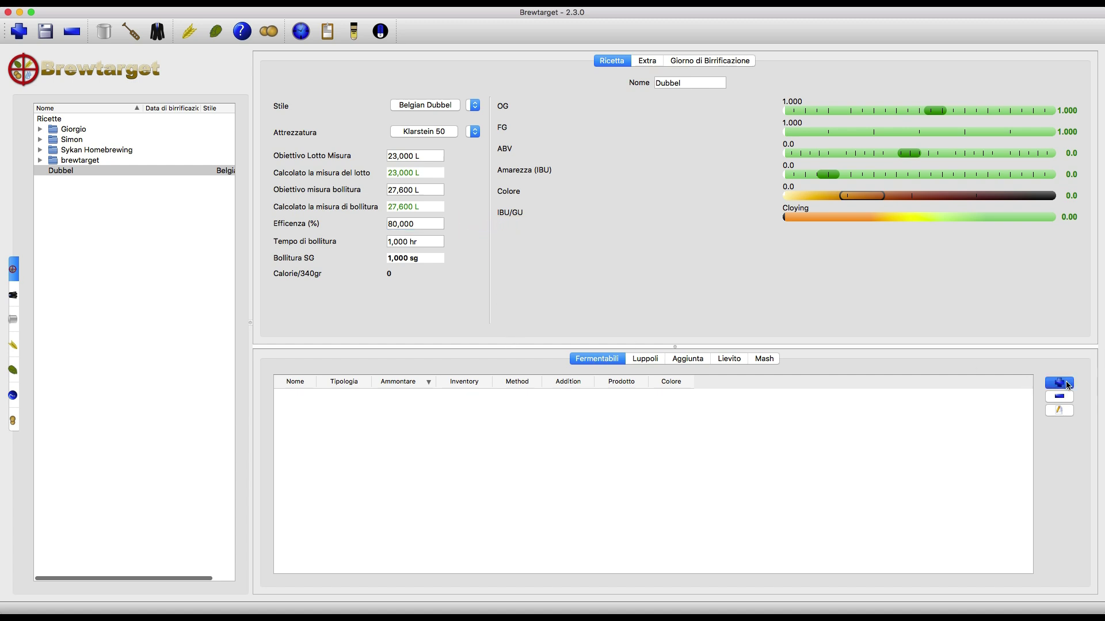
pyautogui.write('pils')
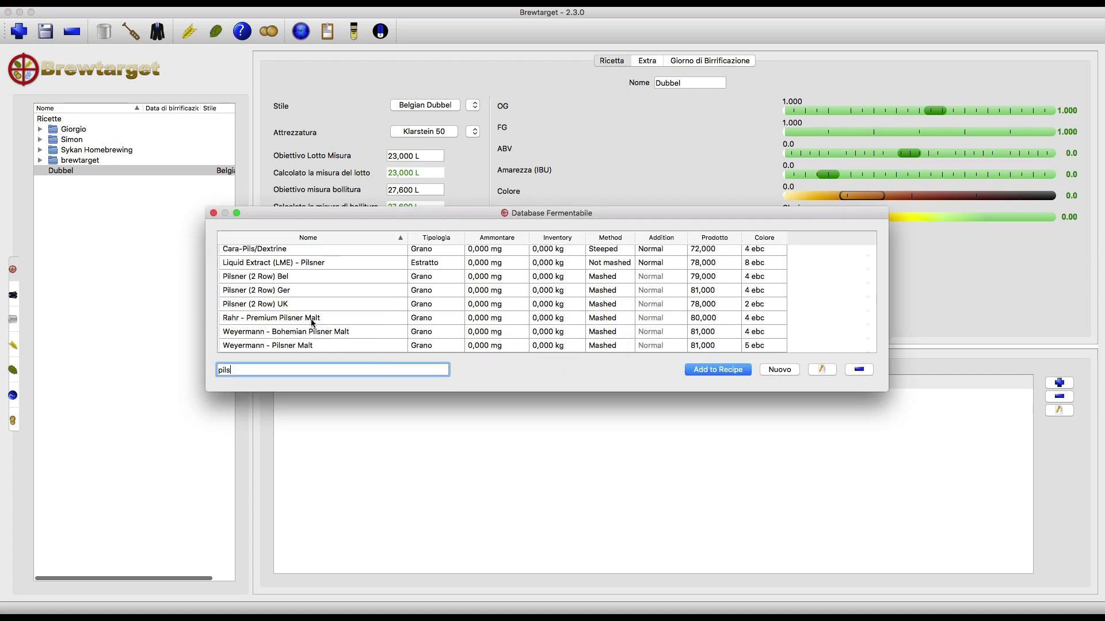
pyautogui.doubleClick(294, 276)
pyautogui.doubleClick(276, 369)
pyautogui.write('caramun')
pyautogui.doubleClick(280, 252)
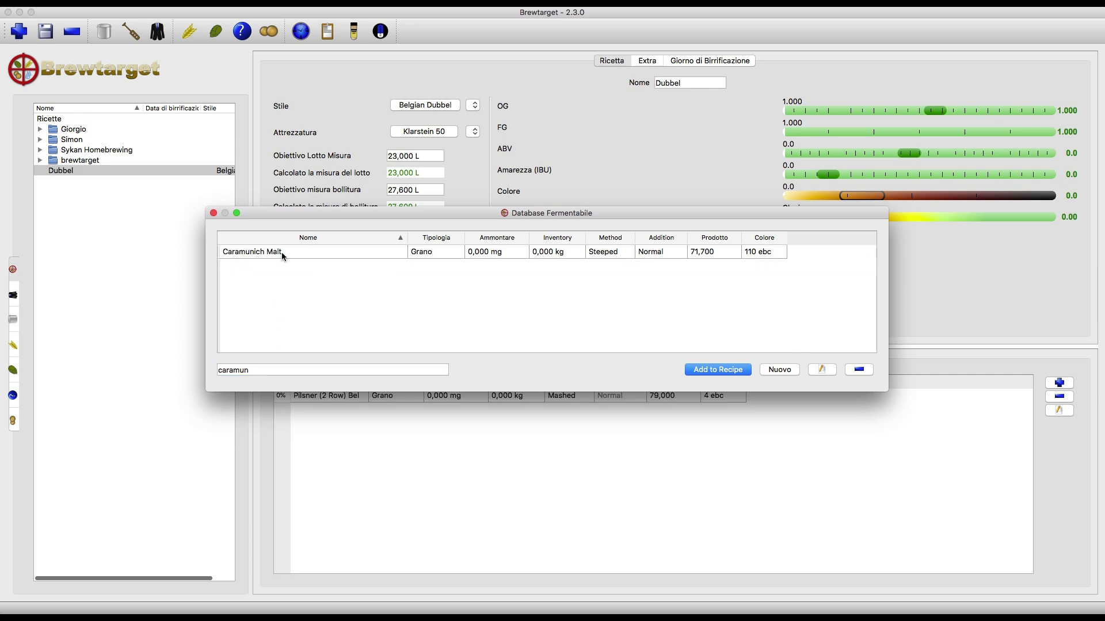
# Add Special B Malt and Candi Sugar, Amber to the recipe and close the fermentables database
pyautogui.write('special')
pyautogui.doubleClick(279, 279)
pyautogui.write('suga')
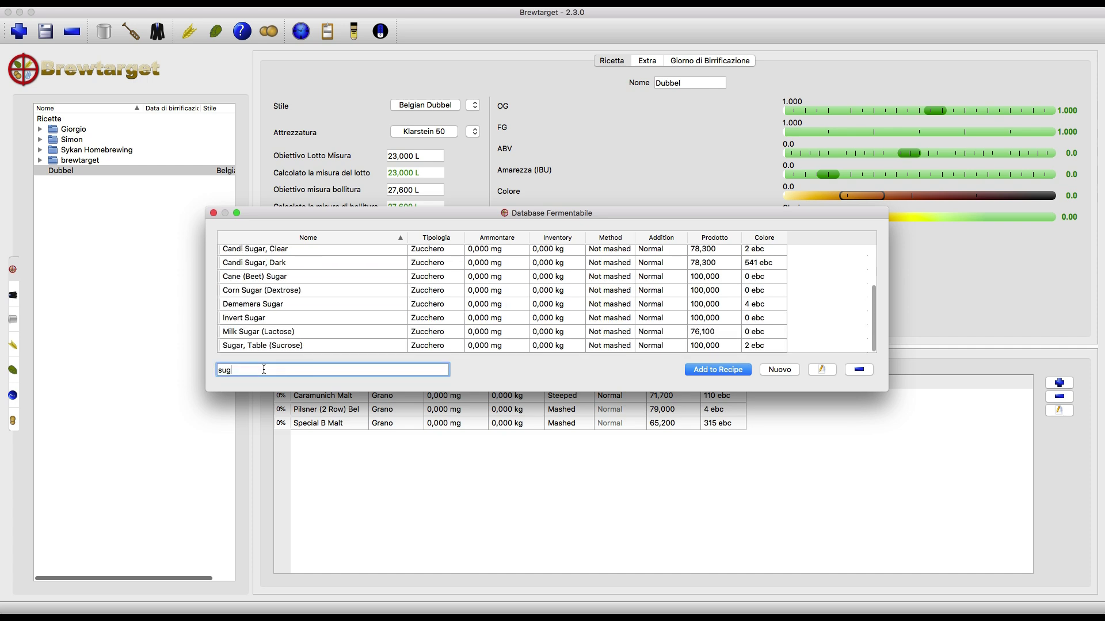
pyautogui.doubleClick(288, 253)
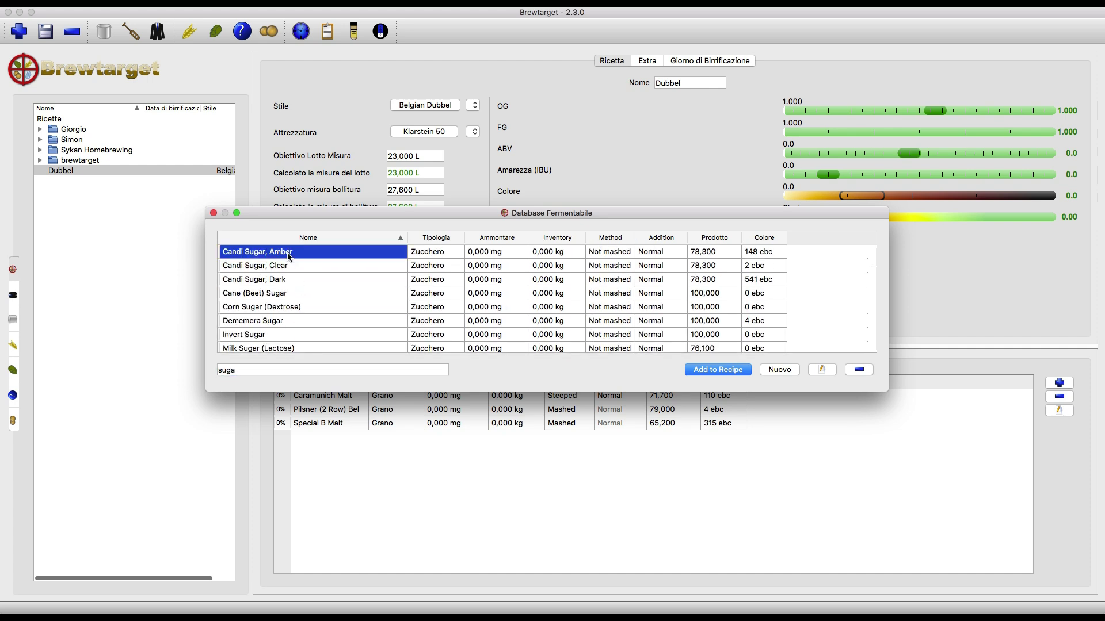
pyautogui.click(213, 213)
# Set the amounts of Pilsner (2 Row) Bel to 5 kg and Caramunich Malt to 400 g
pyautogui.doubleClick(443, 424)
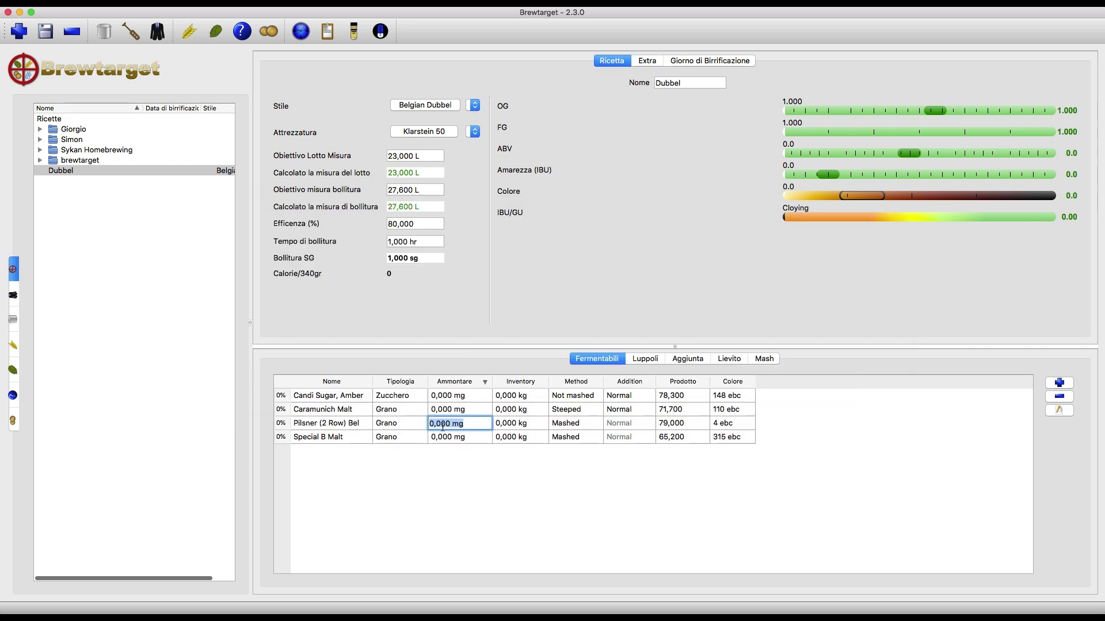
pyautogui.write('5,000 kg')
pyautogui.press('Return')
pyautogui.doubleClick(449, 423)
pyautogui.write('400,000 g')
pyautogui.press('Return')
# Set the amounts of Special B Malt to 300 g and Candi Sugar, Amber to 500 g
pyautogui.doubleClick(448, 436)
pyautogui.write('300 g')
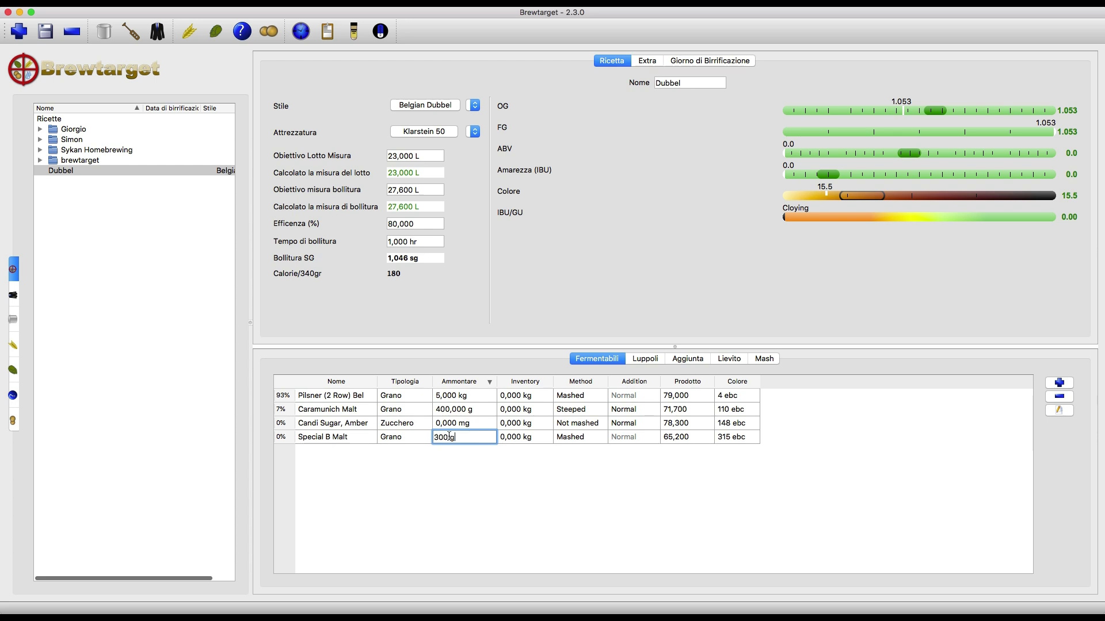
pyautogui.press('Return')
pyautogui.doubleClick(452, 437)
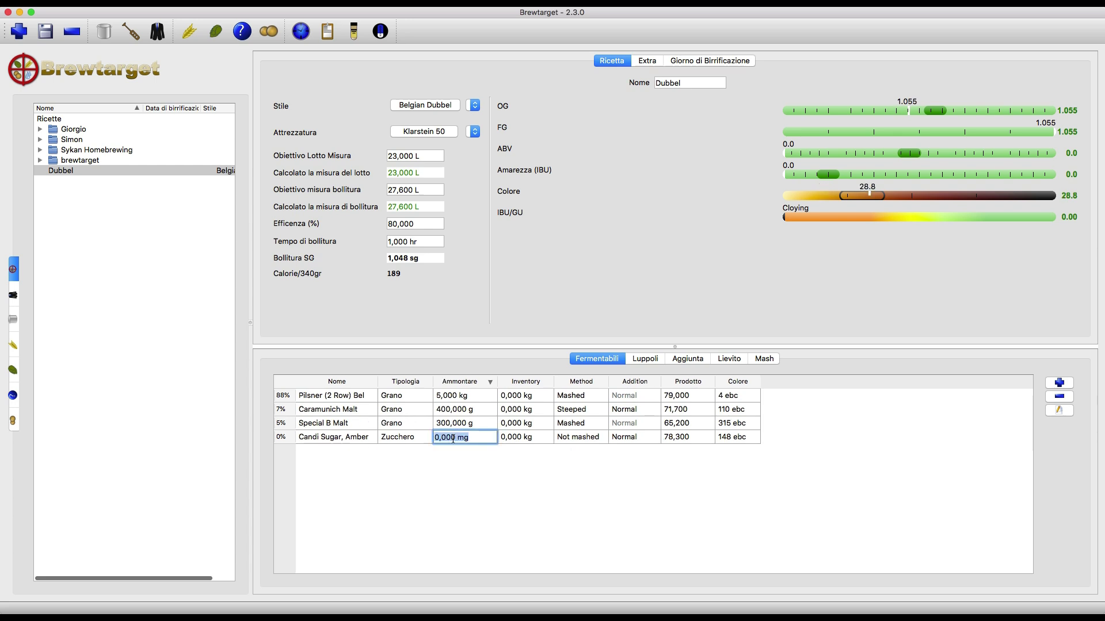
pyautogui.write('500 g')
pyautogui.press('Return')
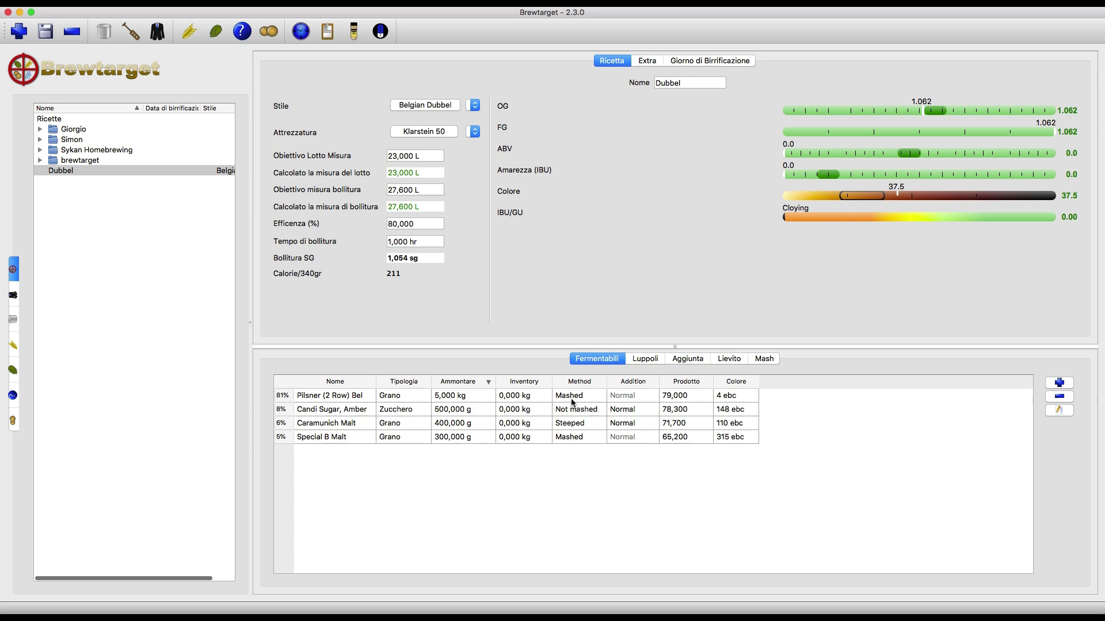
# Change the Caramunich Malt's method to Mashed and select the Addition entry of Candi Sugar, Amber
pyautogui.click(569, 423)
pyautogui.click(569, 409)
pyautogui.click(632, 409)
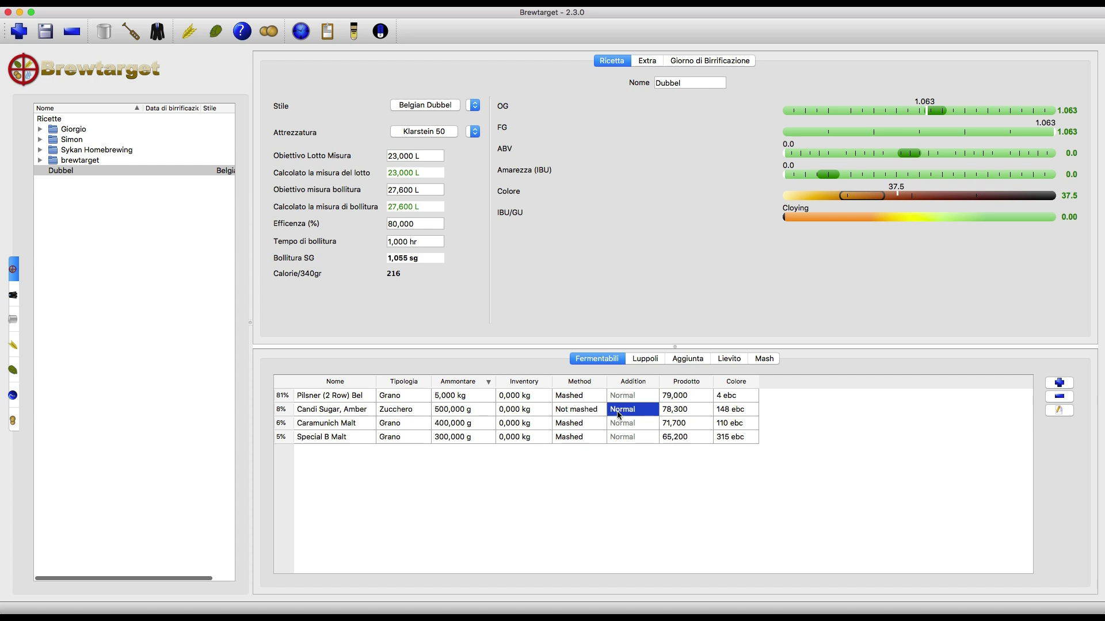
# Set the addition of Candi Sugar, Amber to Tardi and the amount of Pilsner (2 Row) Bel to 5.5 kg
pyautogui.click(634, 474)
pyautogui.moveTo(952, 111)
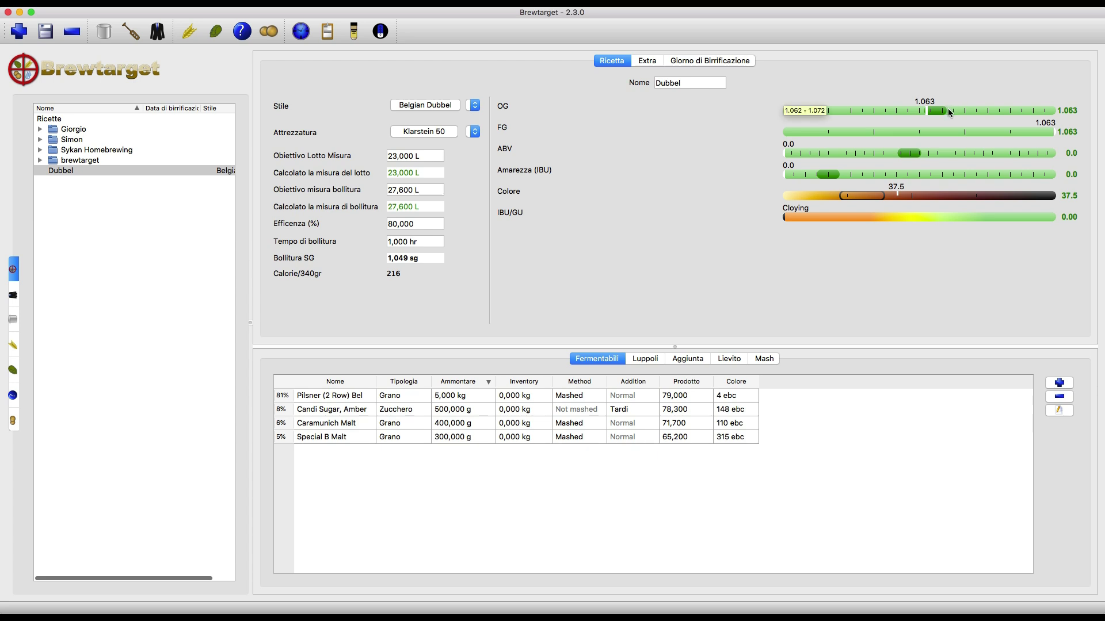
pyautogui.doubleClick(446, 395)
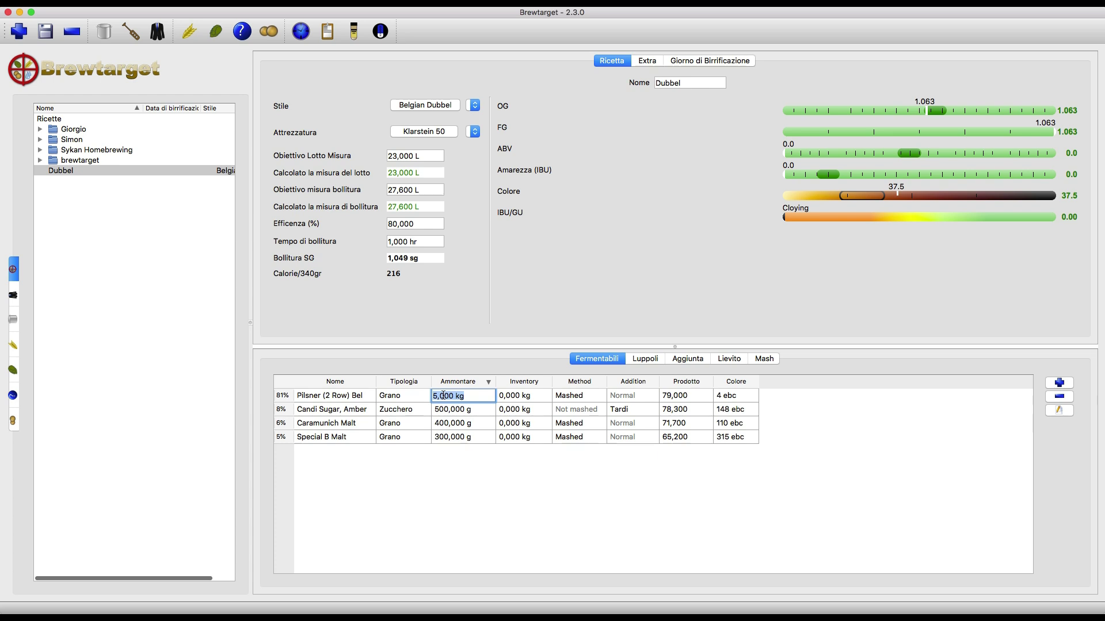
pyautogui.write('5,500')
pyautogui.write(' kg')
pyautogui.press('Return')
pyautogui.moveTo(946, 111)
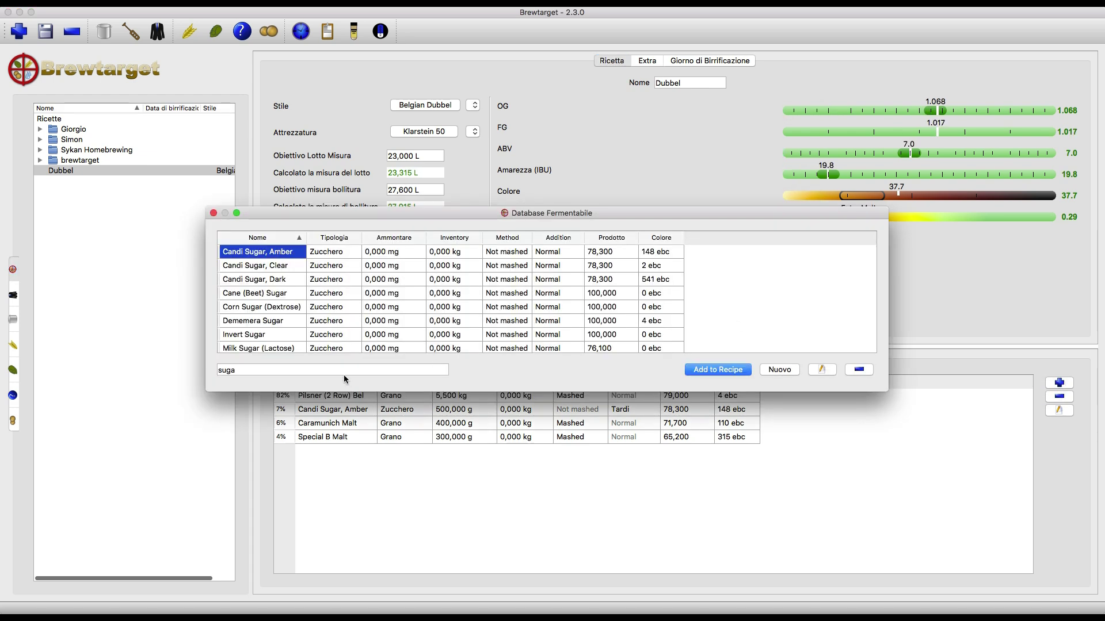
# Find Briess - Black Barley in the fermentables database, add it to the recipe and set its amount to 50 g
pyautogui.doubleClick(328, 373)
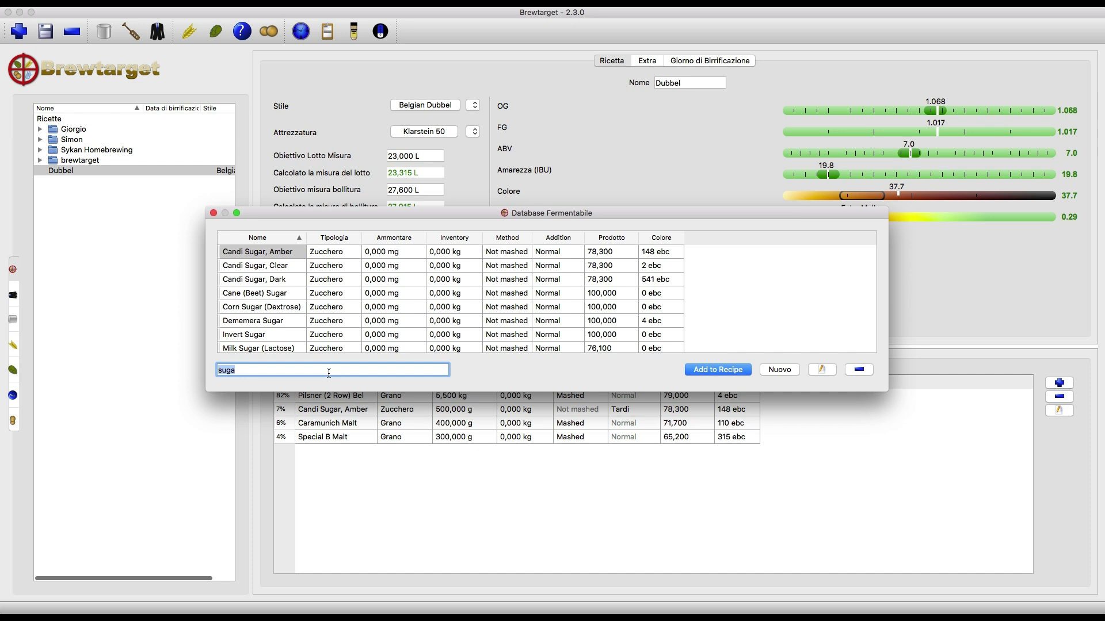
pyautogui.write('black')
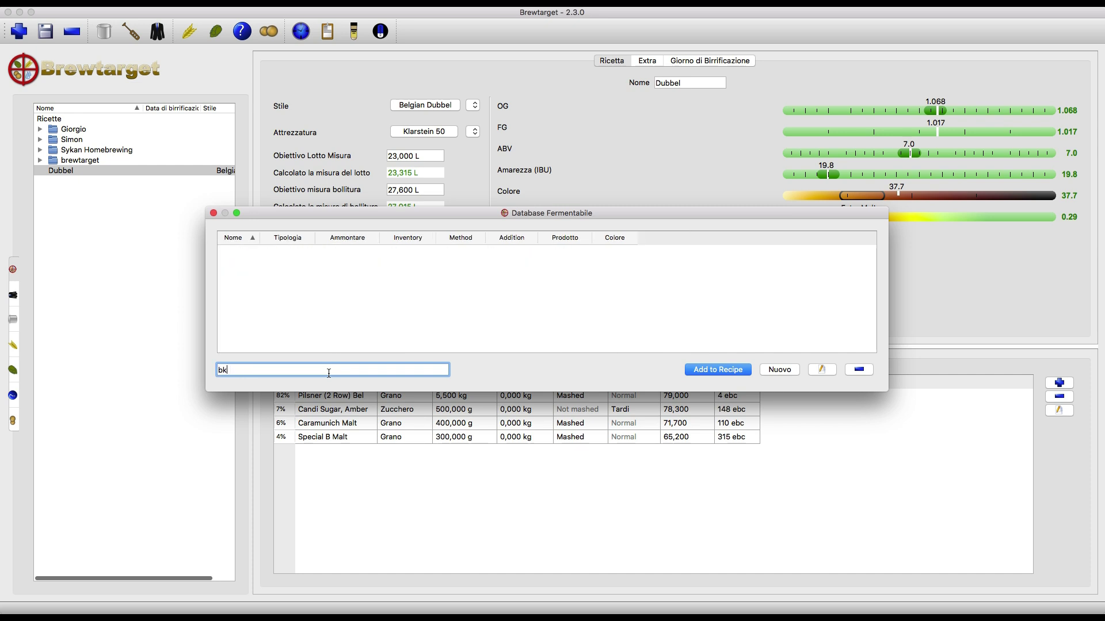
pyautogui.click(259, 293)
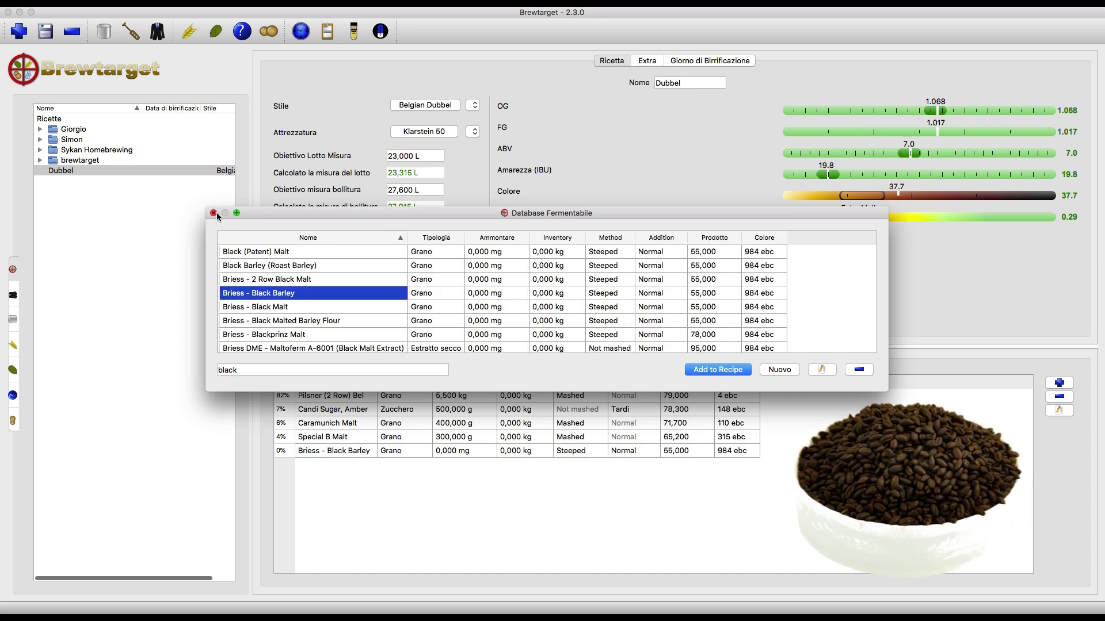
pyautogui.click(717, 369)
pyautogui.doubleClick(449, 450)
pyautogui.write('50 g')
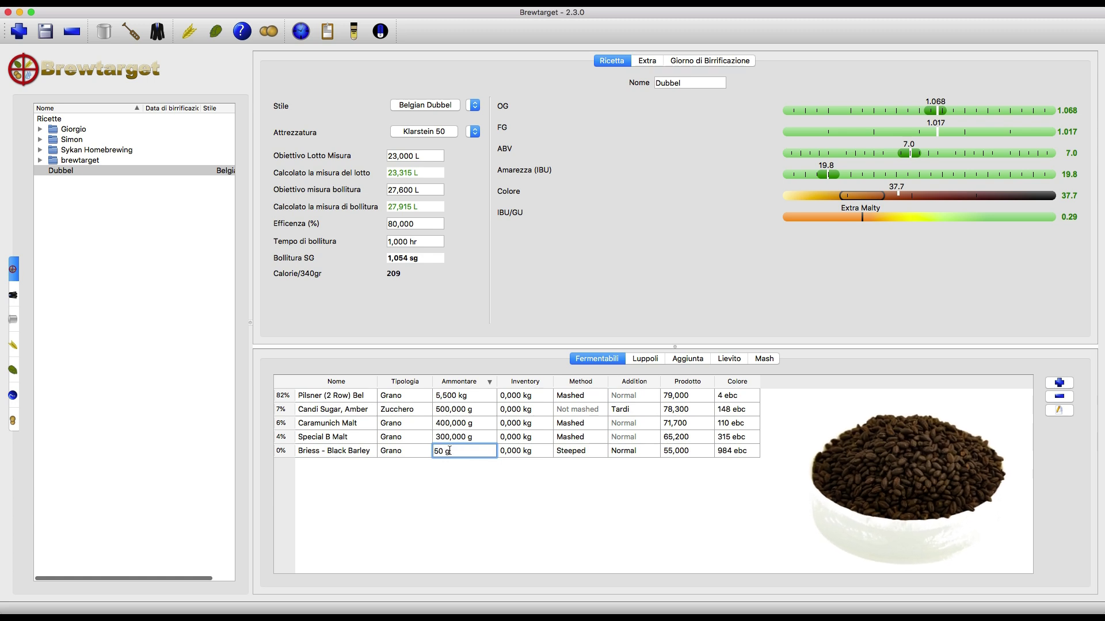
pyautogui.press('Return')
# Raise the amount of Briess - Black Barley to 100 g
pyautogui.moveTo(925, 196)
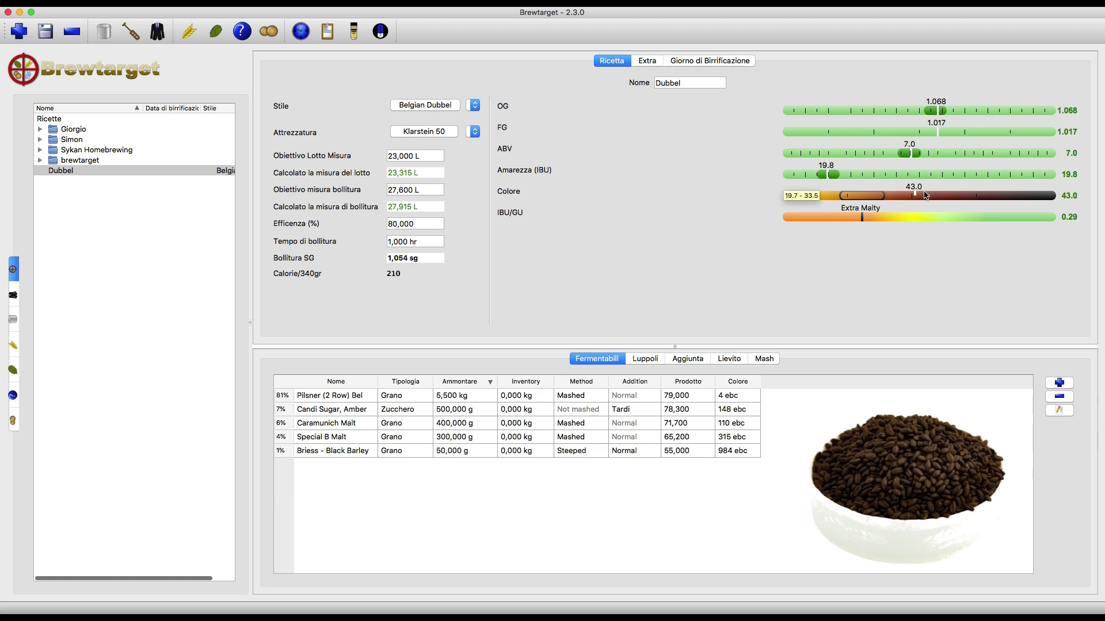
pyautogui.doubleClick(444, 452)
pyautogui.write('100 g')
pyautogui.press('Return')
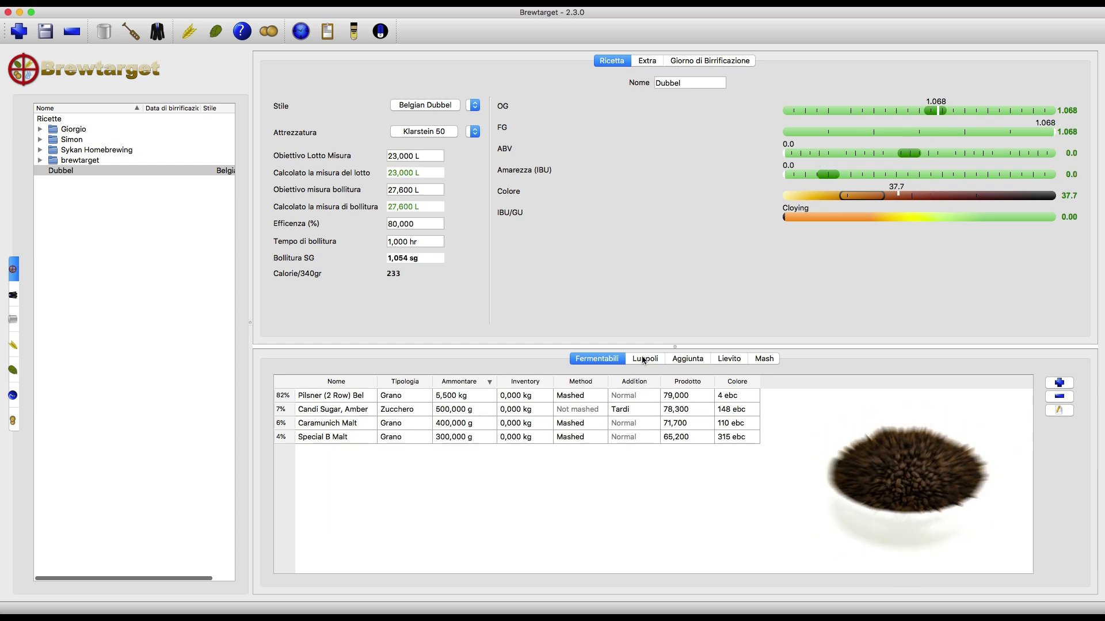
# Add Styrian Goldings from the hops database to the recipe's hops and close the database
pyautogui.click(644, 359)
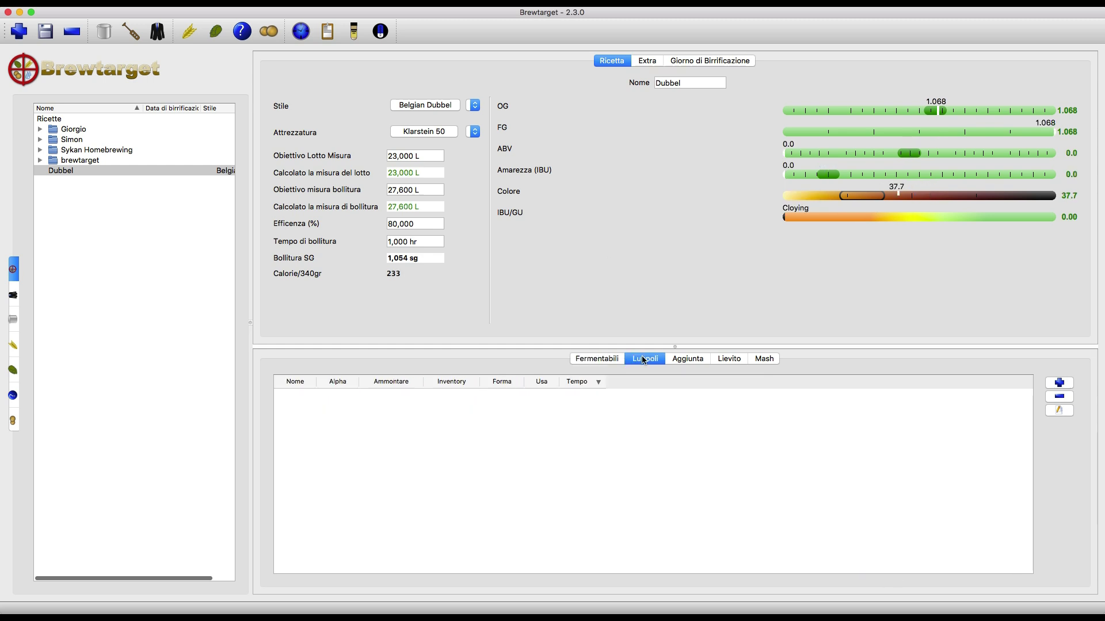
pyautogui.click(1057, 389)
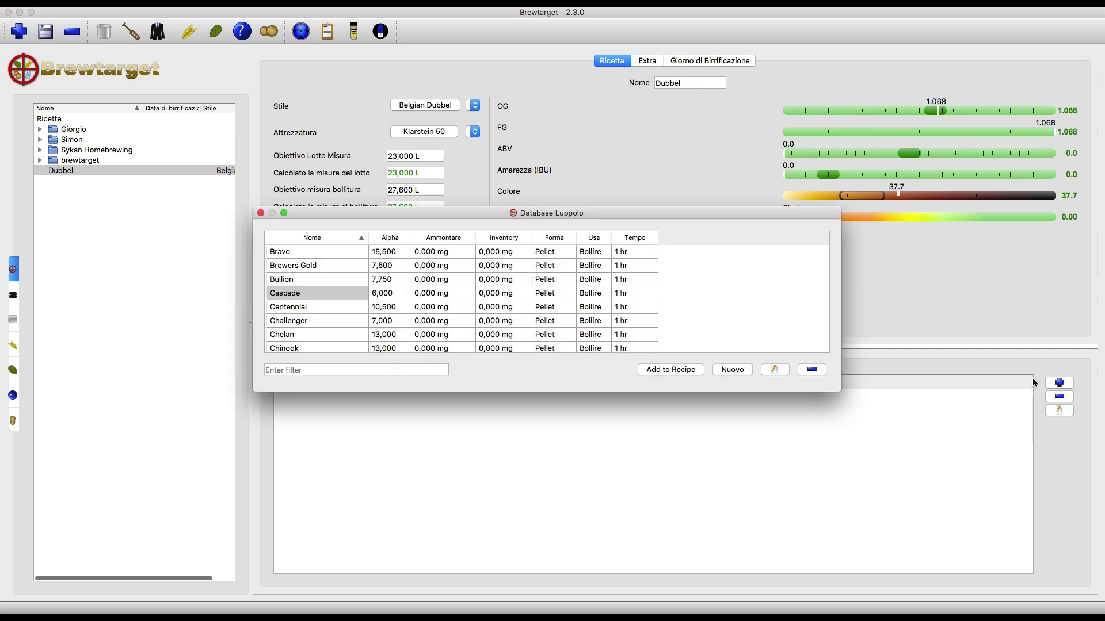
pyautogui.click(408, 368)
pyautogui.write('sty')
pyautogui.doubleClick(298, 252)
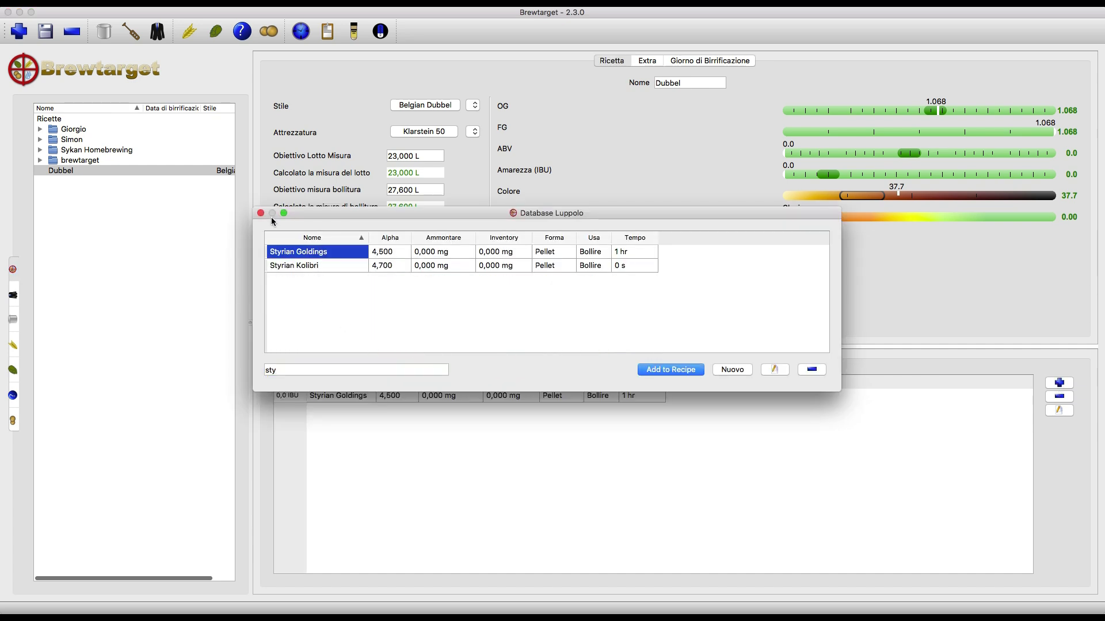
pyautogui.click(261, 213)
# Set the alpha value of Styrian Goldings to 5.5
pyautogui.click(423, 396)
pyautogui.click(383, 398)
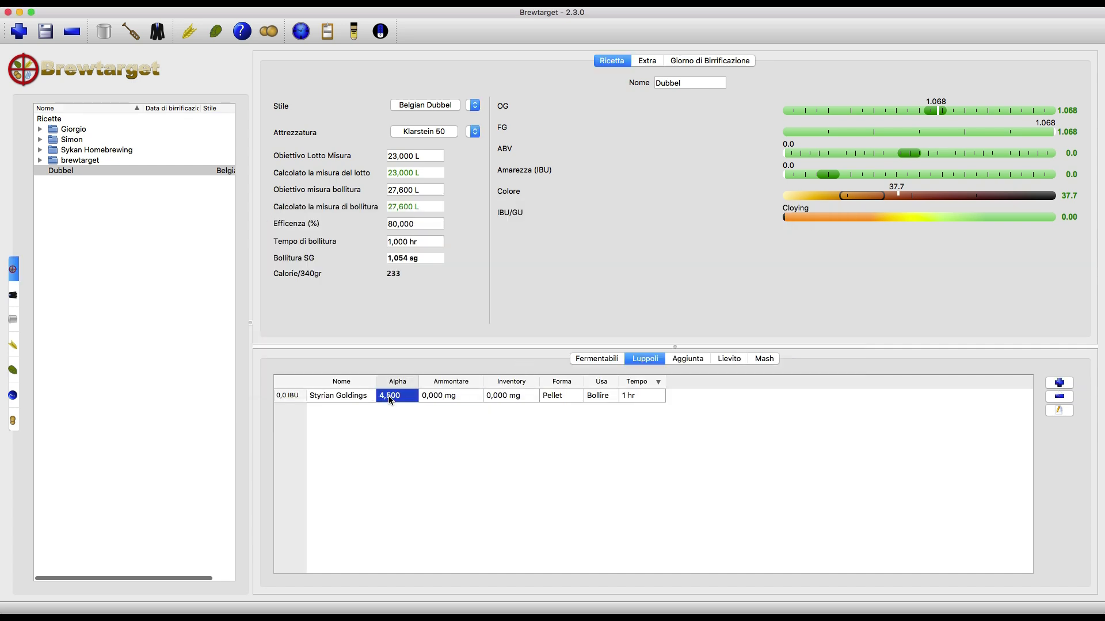
pyautogui.click(384, 396)
pyautogui.press('BackSpace')
pyautogui.write('5')
pyautogui.press('Return')
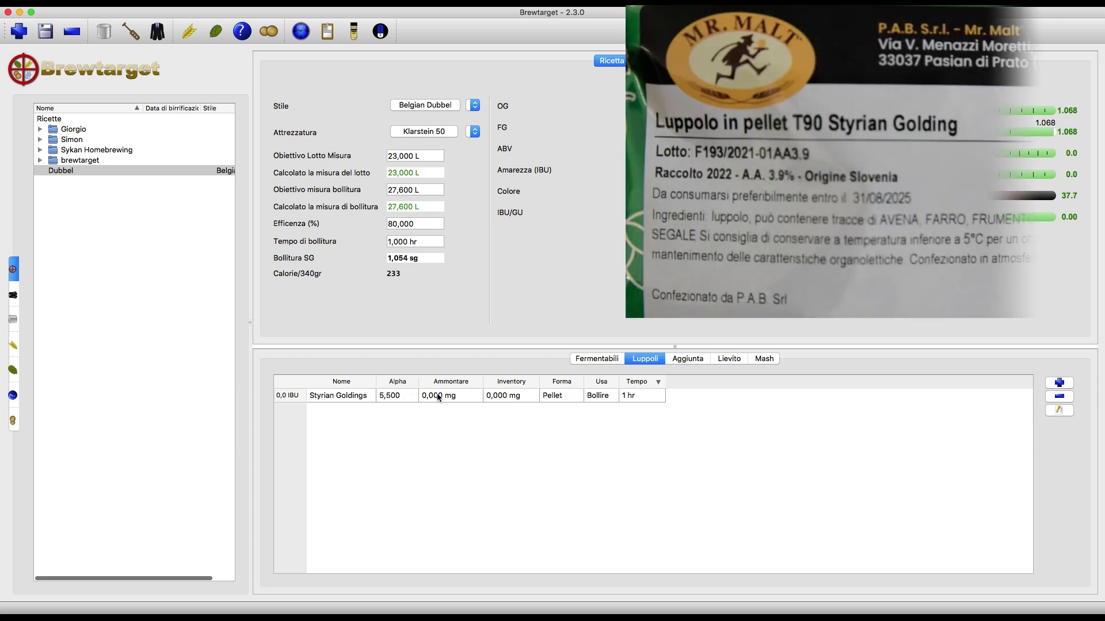
# Set the amount of Styrian Goldings to 40 g and its time to 60 min
pyautogui.doubleClick(423, 396)
pyautogui.write('40 g')
pyautogui.press('Return')
pyautogui.doubleClick(635, 395)
pyautogui.write('60 min')
pyautogui.press('Return')
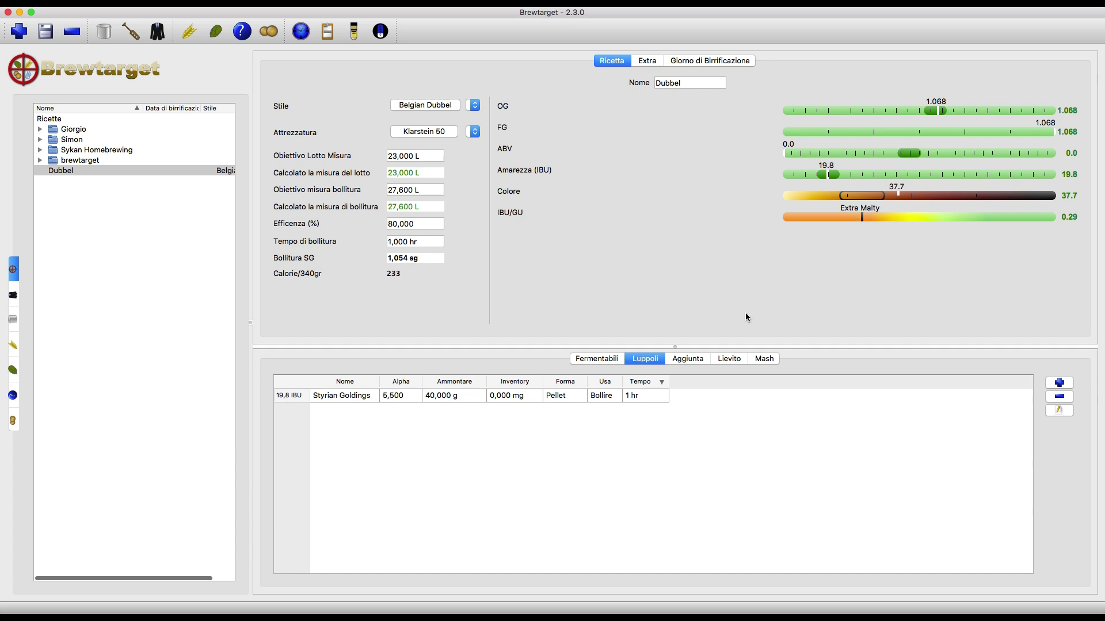
# Try Styrian Goldings amounts of 60 g and 100 g, and set the amount back to 40 g
pyautogui.doubleClick(429, 397)
pyautogui.write('60')
pyautogui.press('Return')
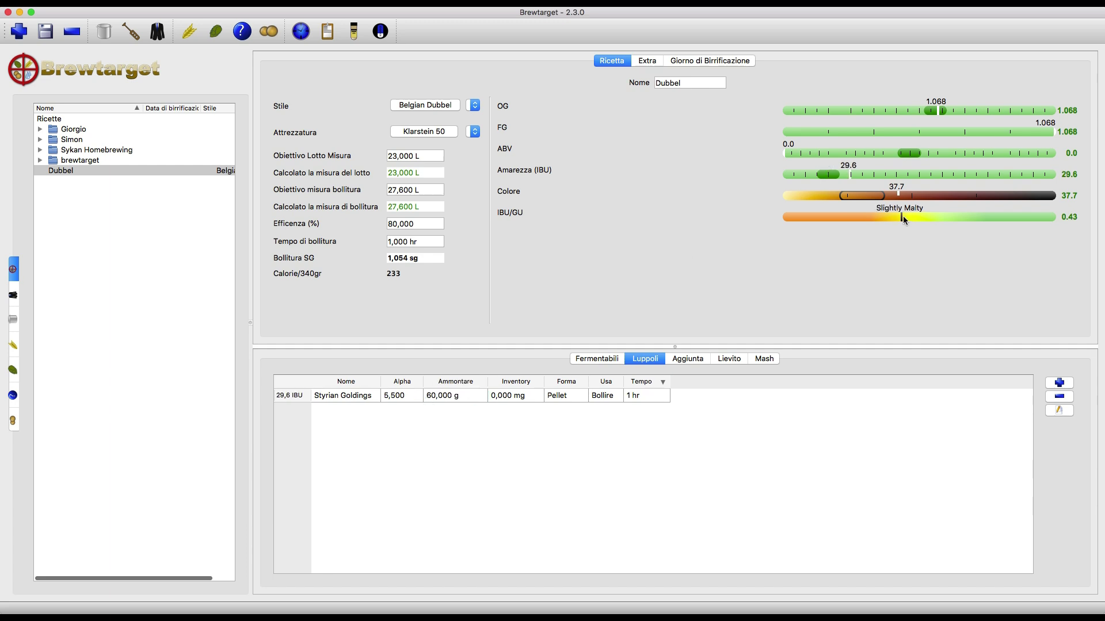
pyautogui.doubleClick(442, 395)
pyautogui.write('100')
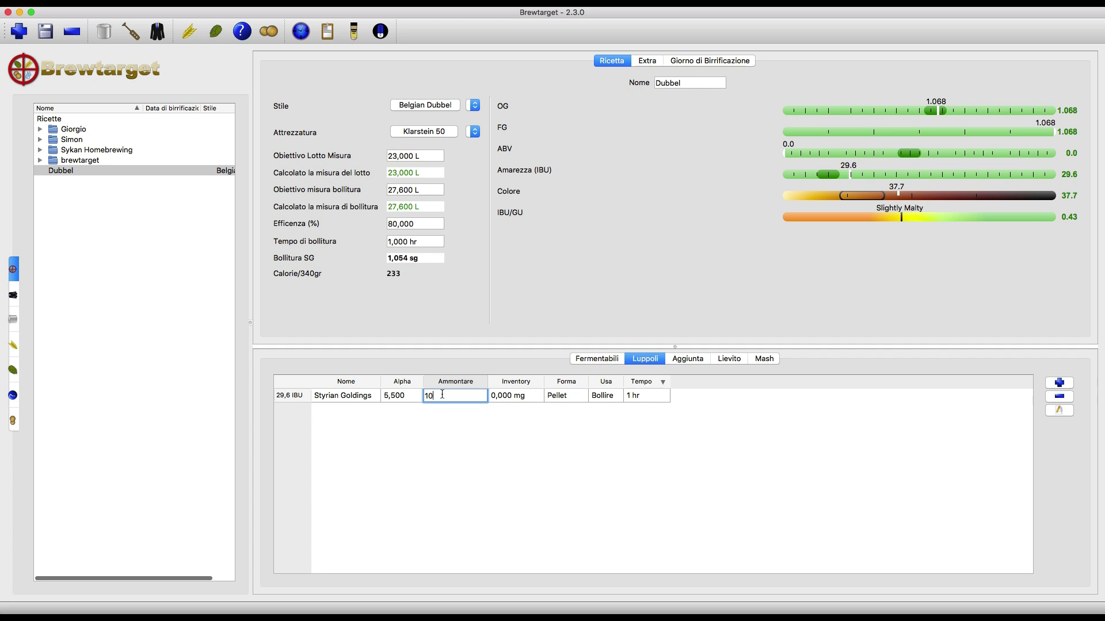
pyautogui.press('Return')
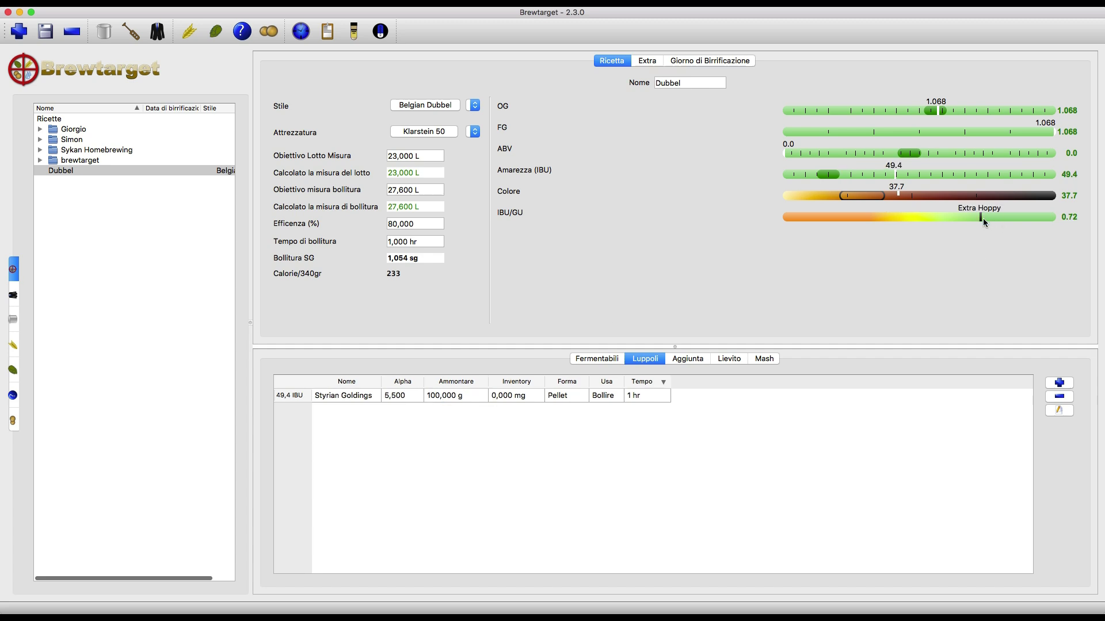
pyautogui.doubleClick(432, 396)
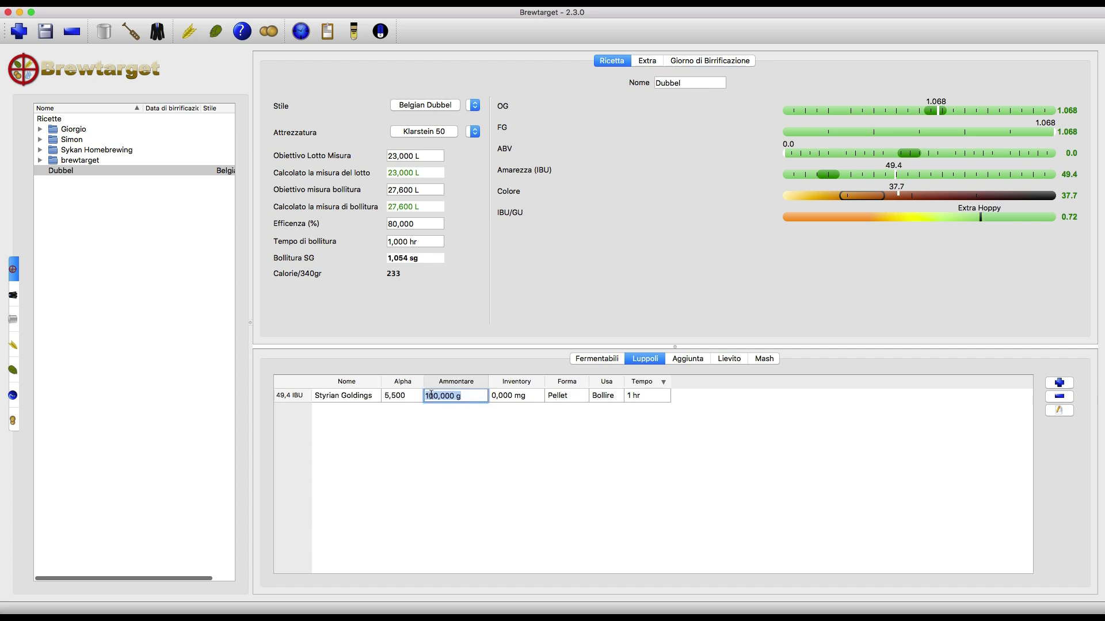
pyautogui.write('40')
pyautogui.press('Return')
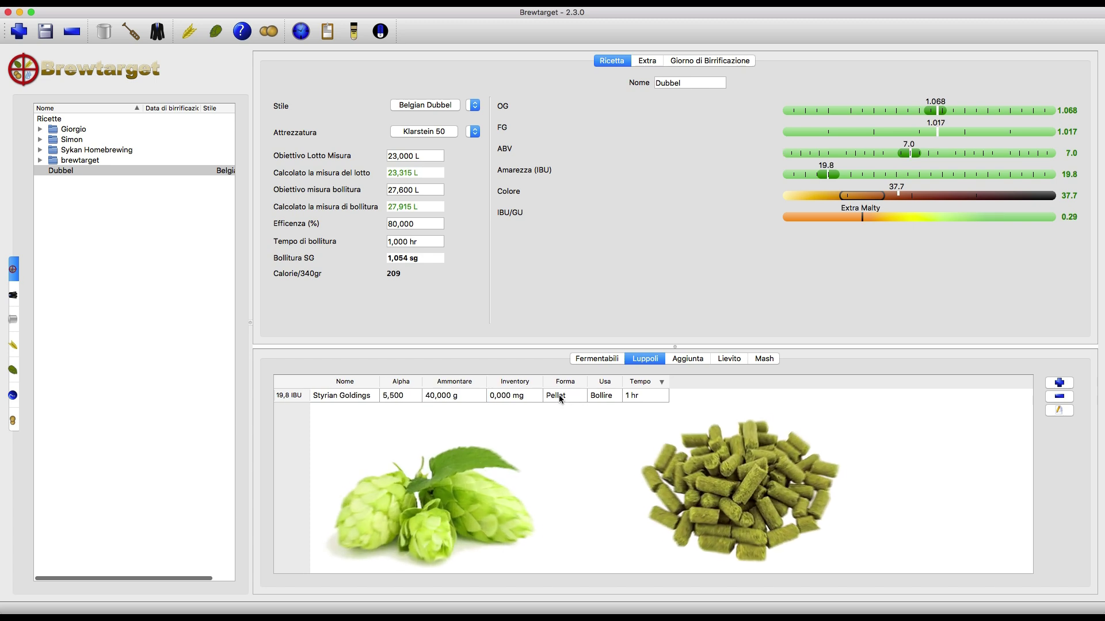
# Try the foglia form for Styrian Goldings
pyautogui.doubleClick(561, 397)
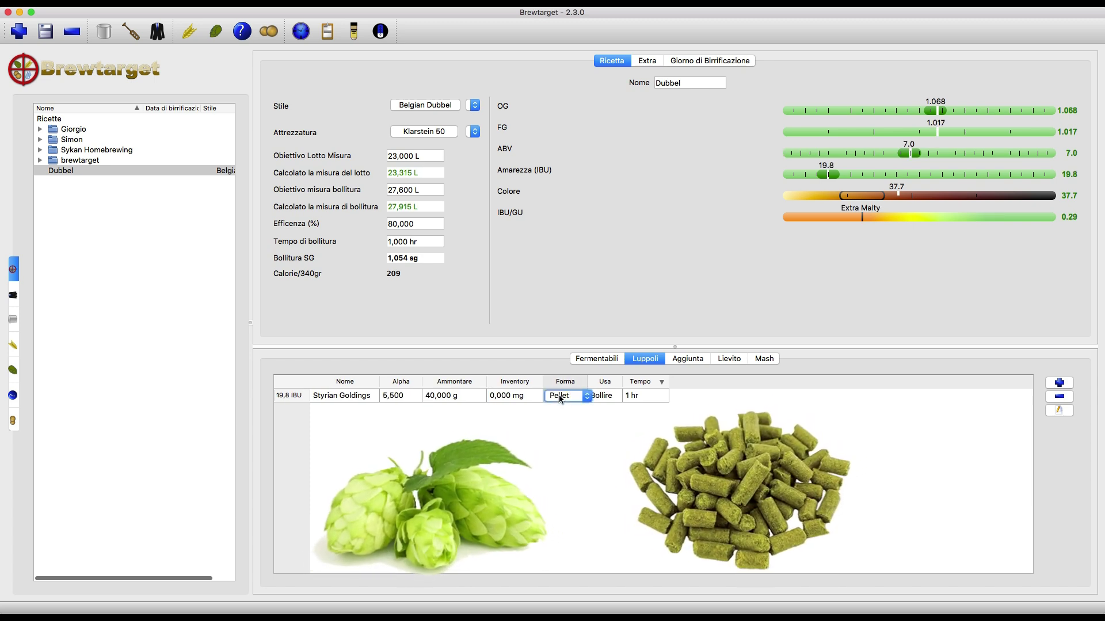
pyautogui.click(568, 397)
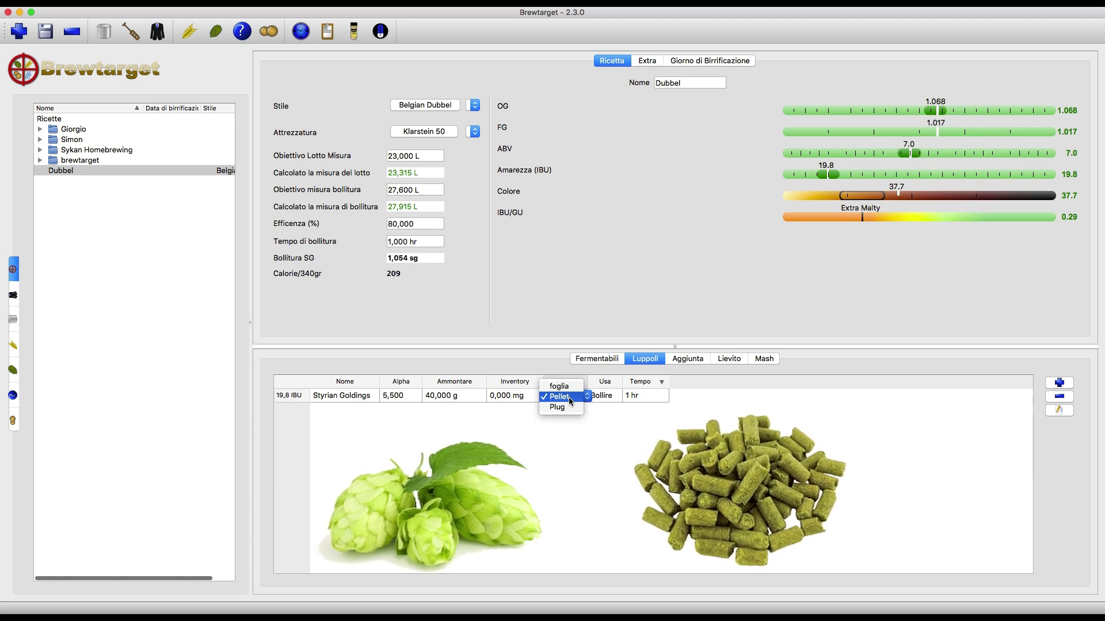
pyautogui.click(566, 388)
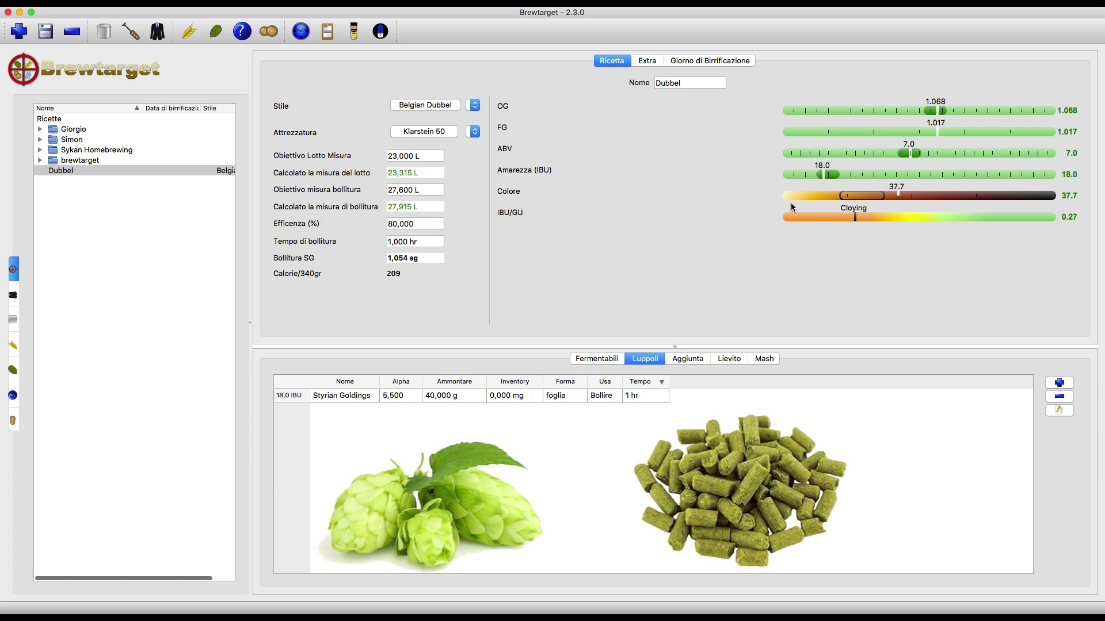
# Try Dry Hop as the use of Styrian Goldings and set it back to Bollire
pyautogui.doubleClick(601, 395)
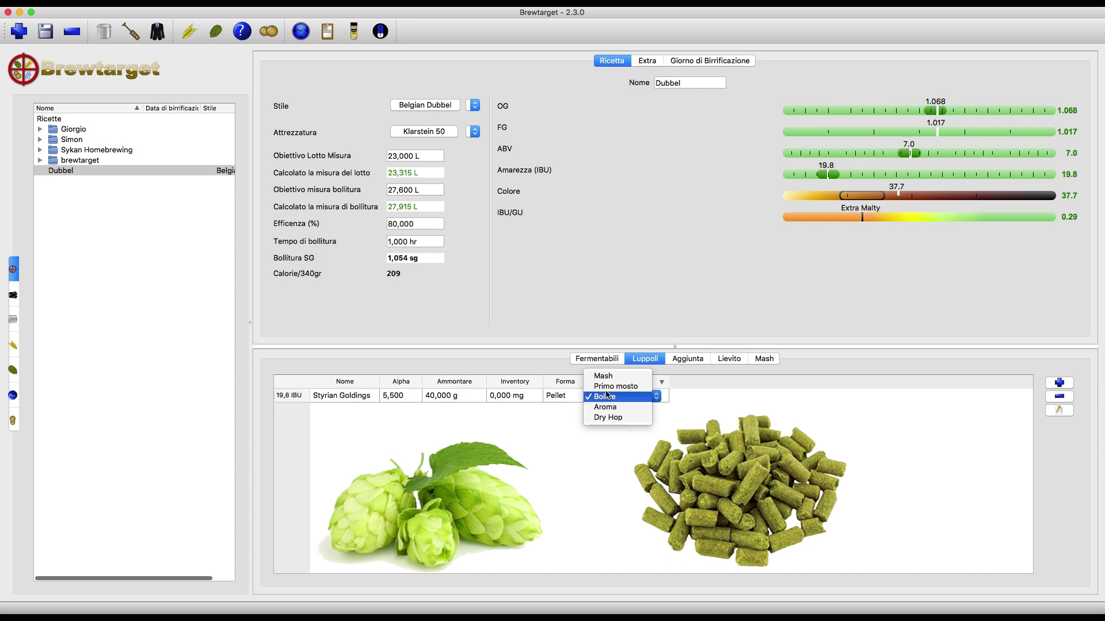
pyautogui.click(617, 418)
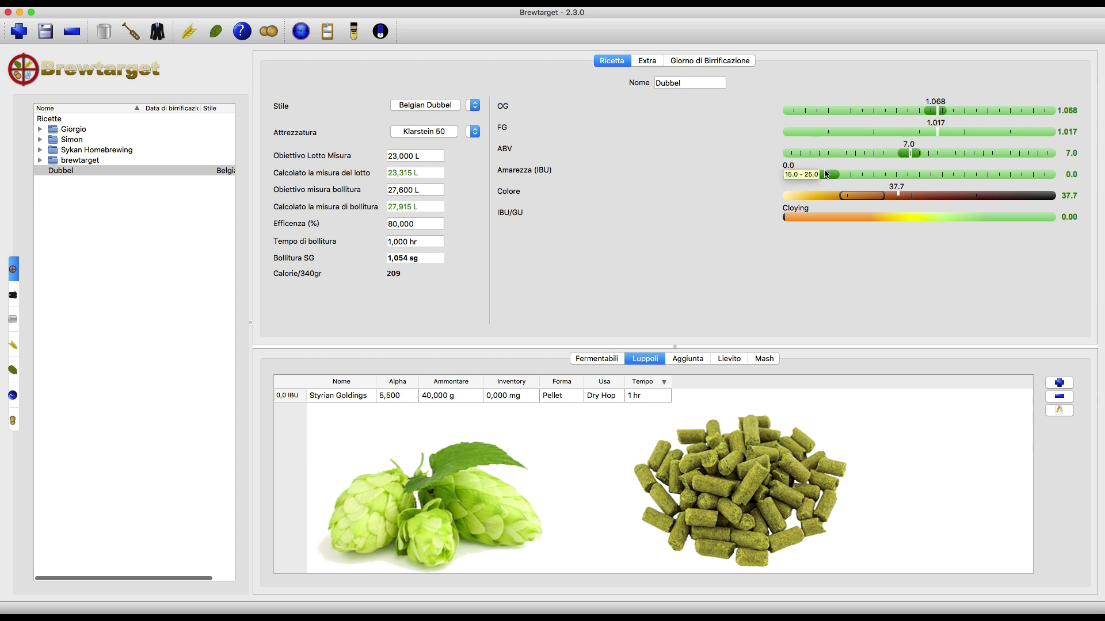
pyautogui.doubleClick(598, 397)
pyautogui.click(598, 397)
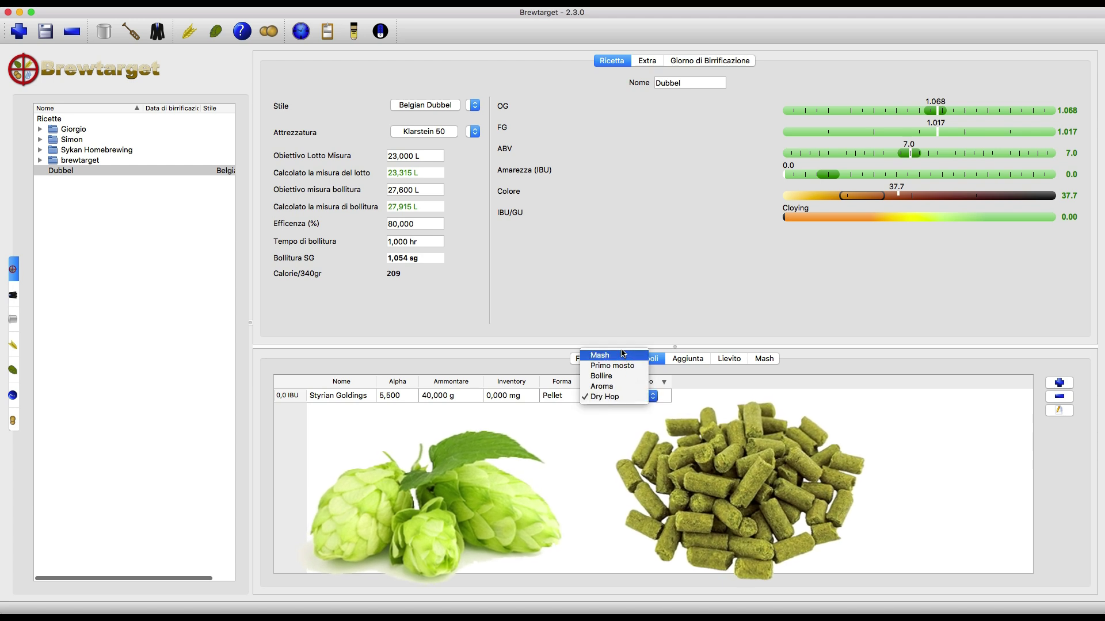
pyautogui.click(612, 375)
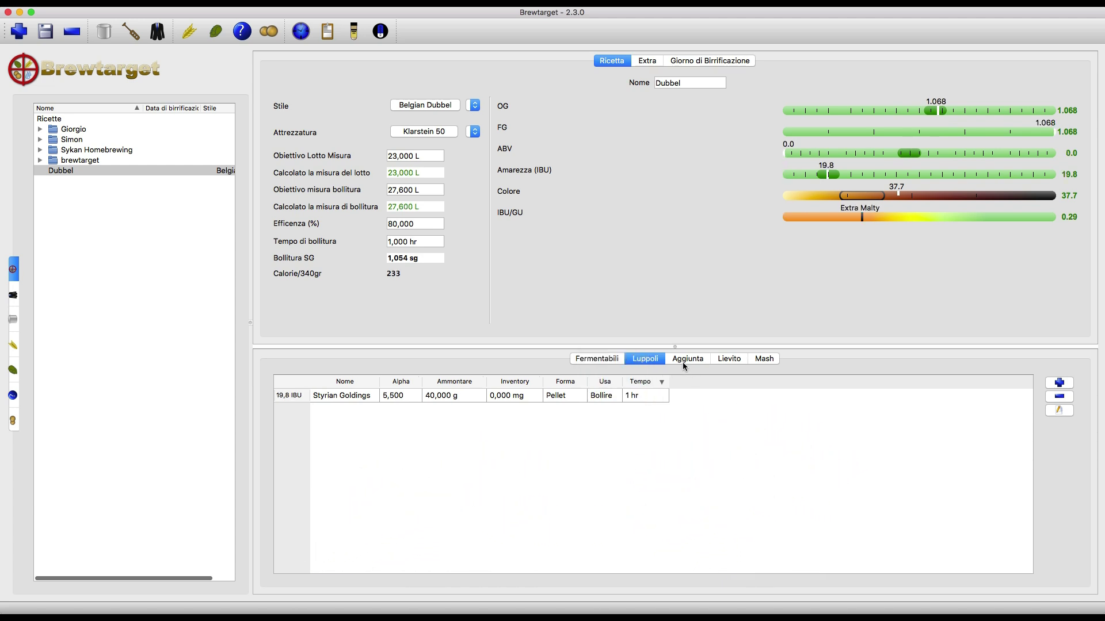
# Add the Wyeast - Belgian Abbey II yeast from the yeast database to the recipe and close the database
pyautogui.click(726, 360)
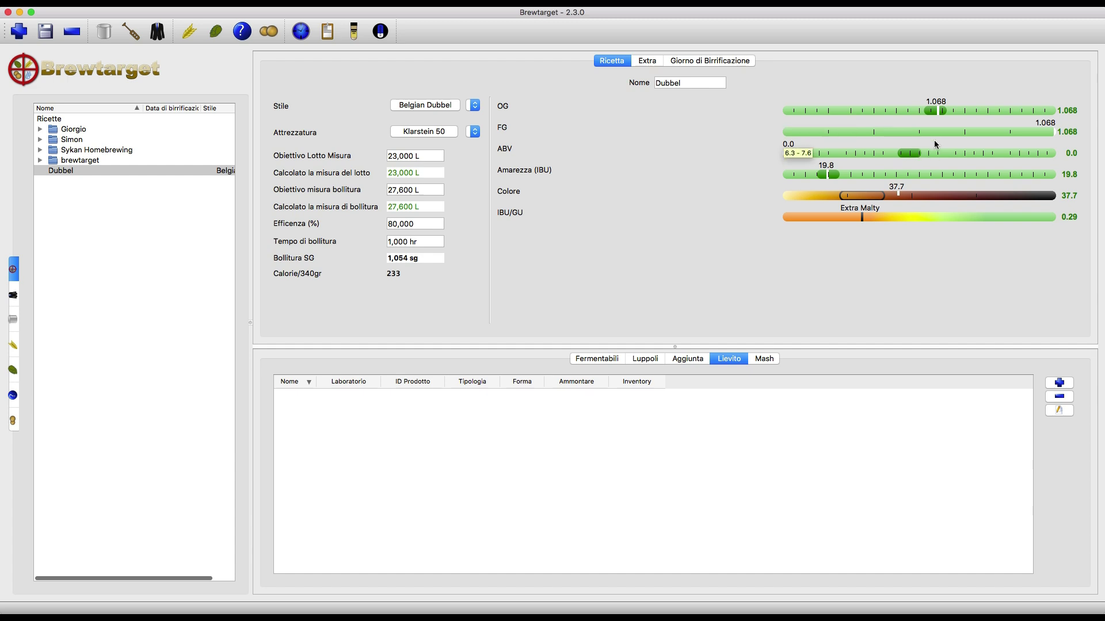
pyautogui.click(1059, 383)
pyautogui.write('belgian')
pyautogui.scroll(-1, 403, 336)
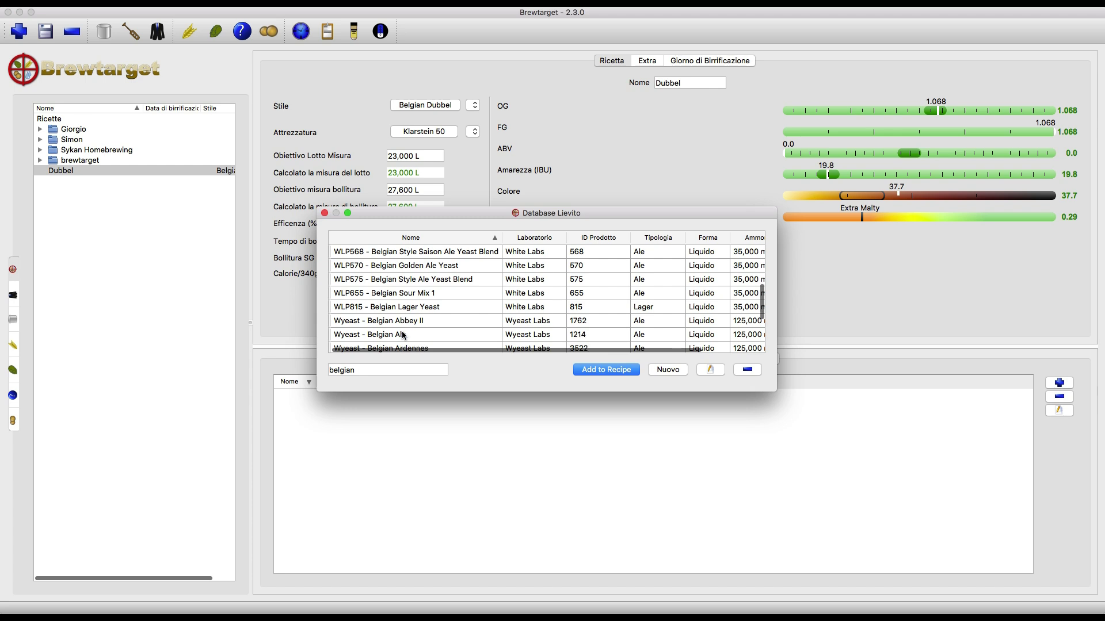
pyautogui.doubleClick(440, 320)
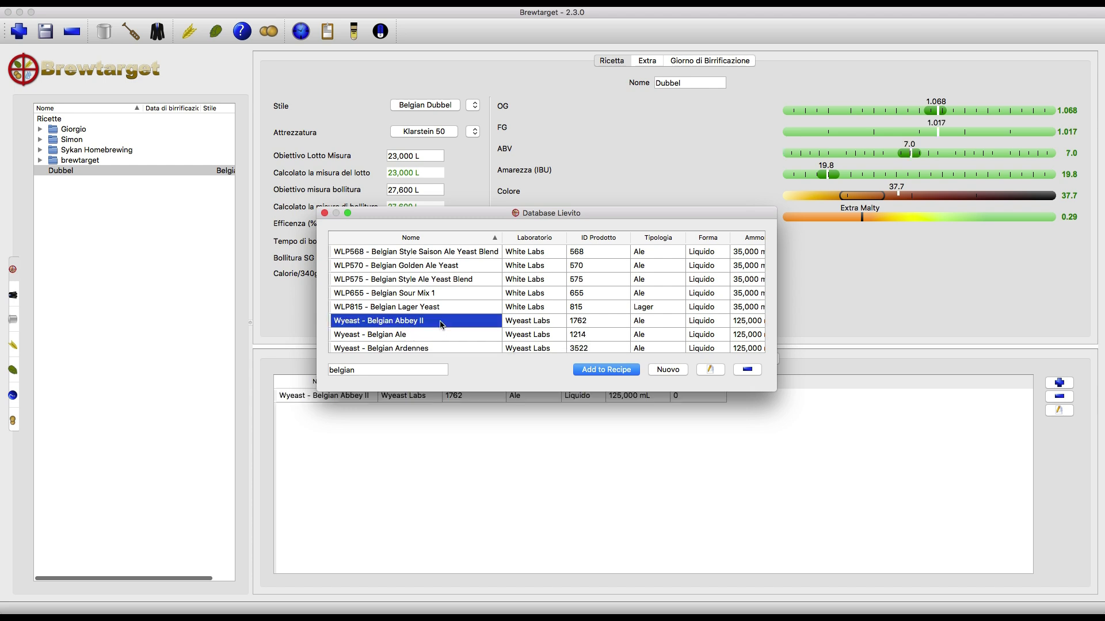
pyautogui.click(324, 214)
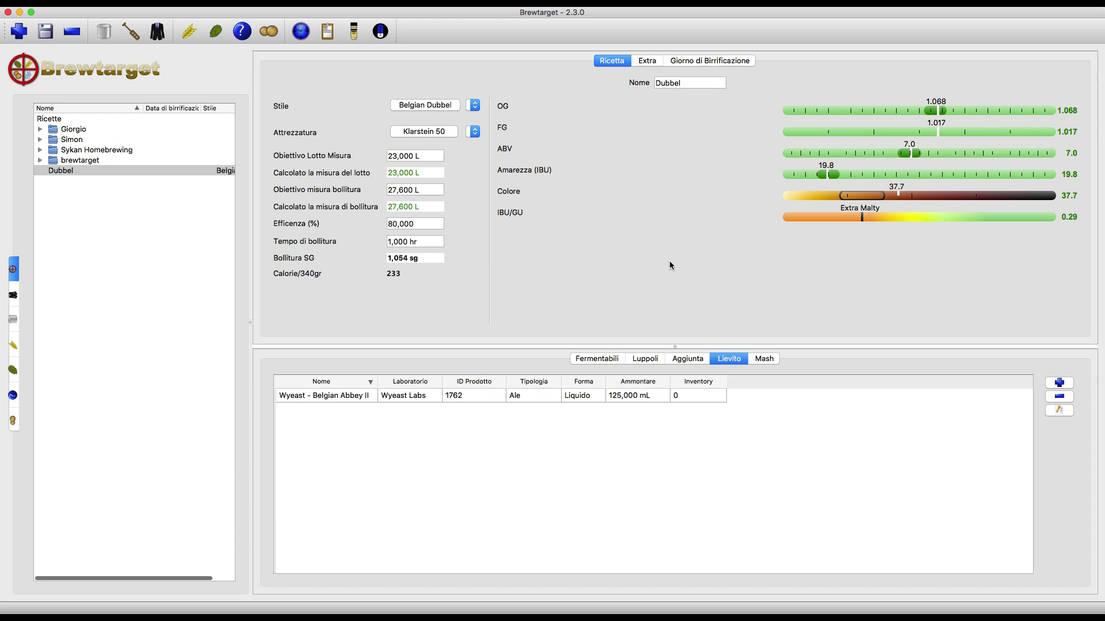
# Set the attenuation of the Wyeast - Belgian Abbey II yeast to 85% and select its amount entry
pyautogui.moveTo(917, 155)
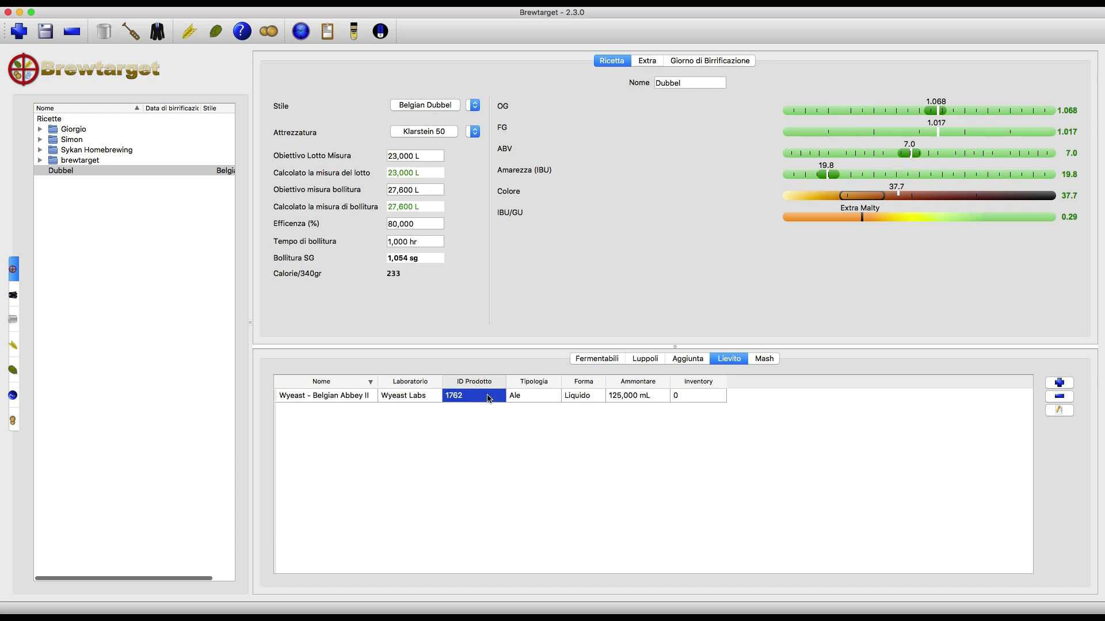
pyautogui.click(1056, 412)
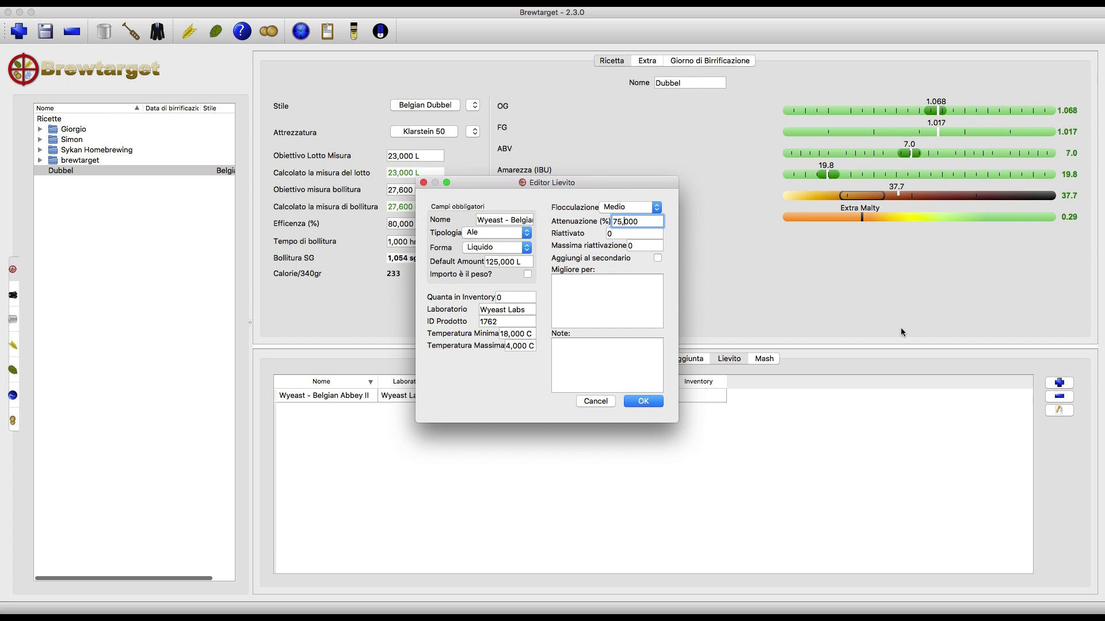
pyautogui.press('BackSpace')
pyautogui.press('BackSpace')
pyautogui.write('85')
pyautogui.press('Return')
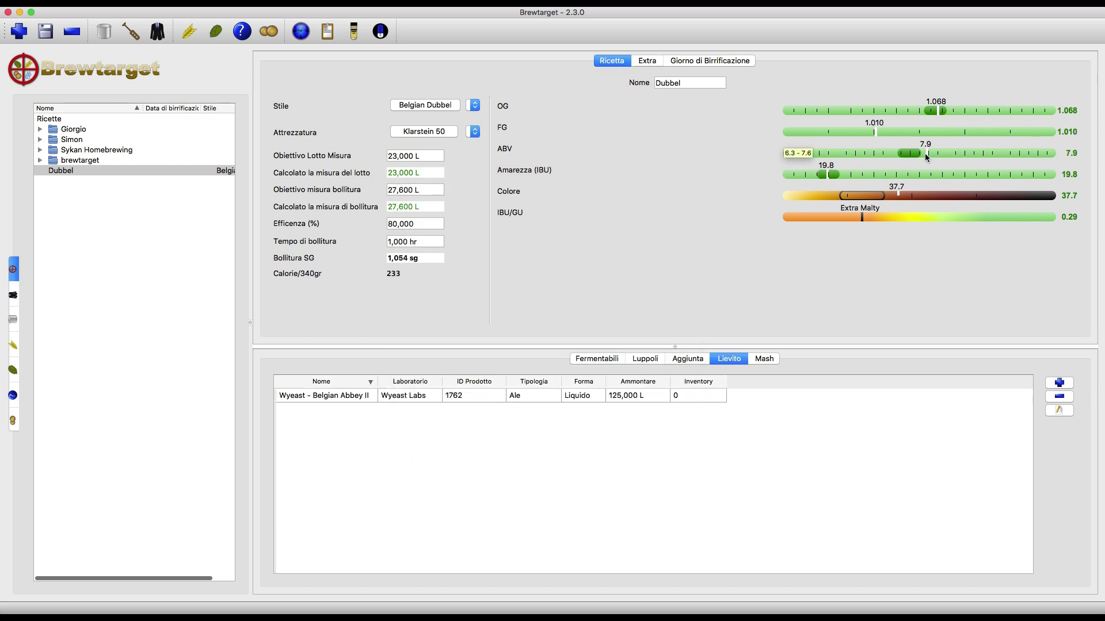
pyautogui.click(627, 395)
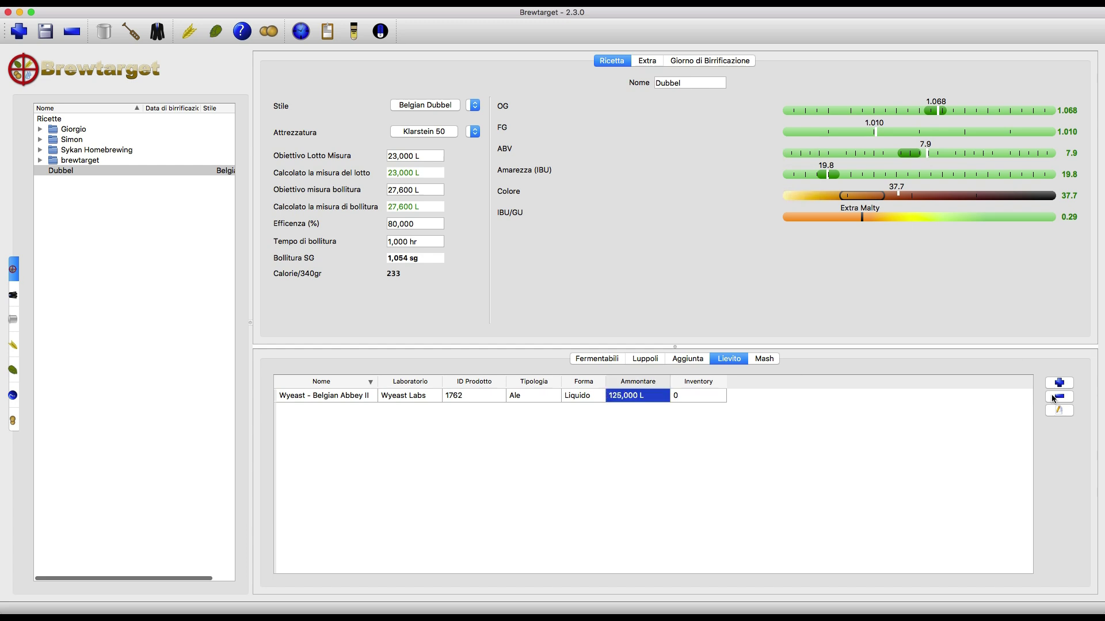
# Set the attenuation of the Wyeast - Belgian Abbey II yeast to 75%
pyautogui.click(1060, 411)
pyautogui.write('75')
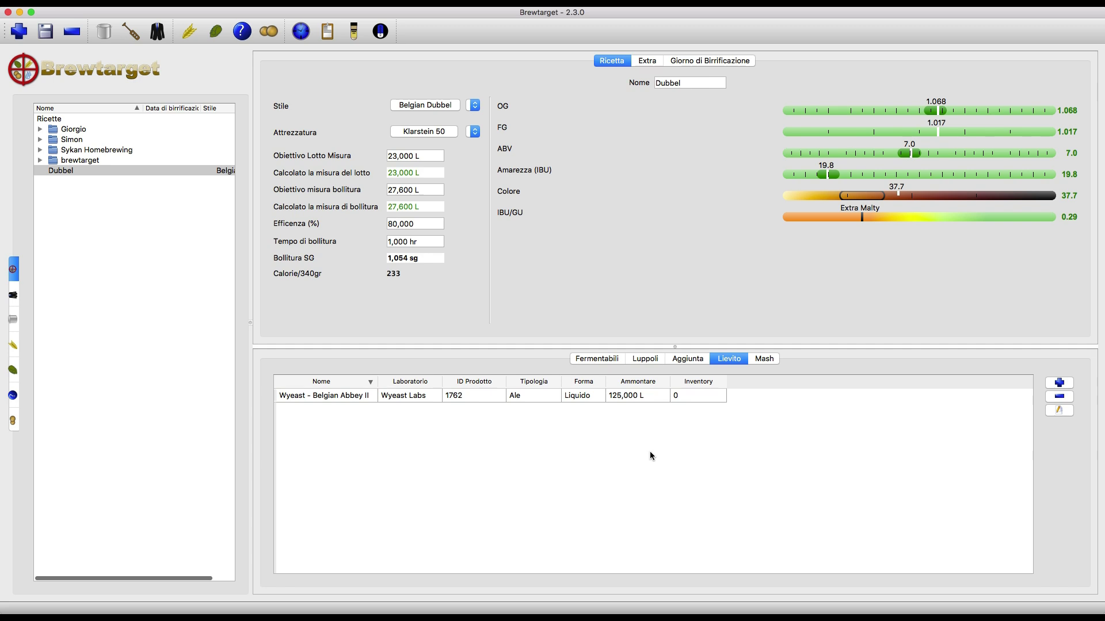
# Add three infusion mash steps to the recipe, named saccarificazione, mash out and sparge
pyautogui.click(758, 361)
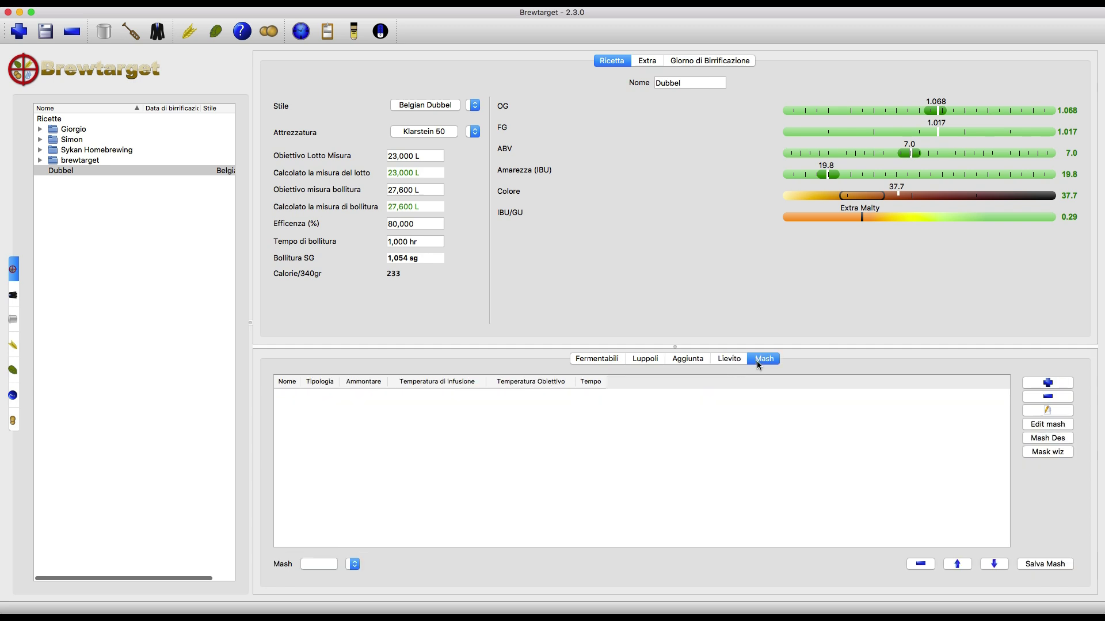
pyautogui.click(1048, 383)
pyautogui.write('saccarificazione')
pyautogui.press('Return')
pyautogui.write('mash out')
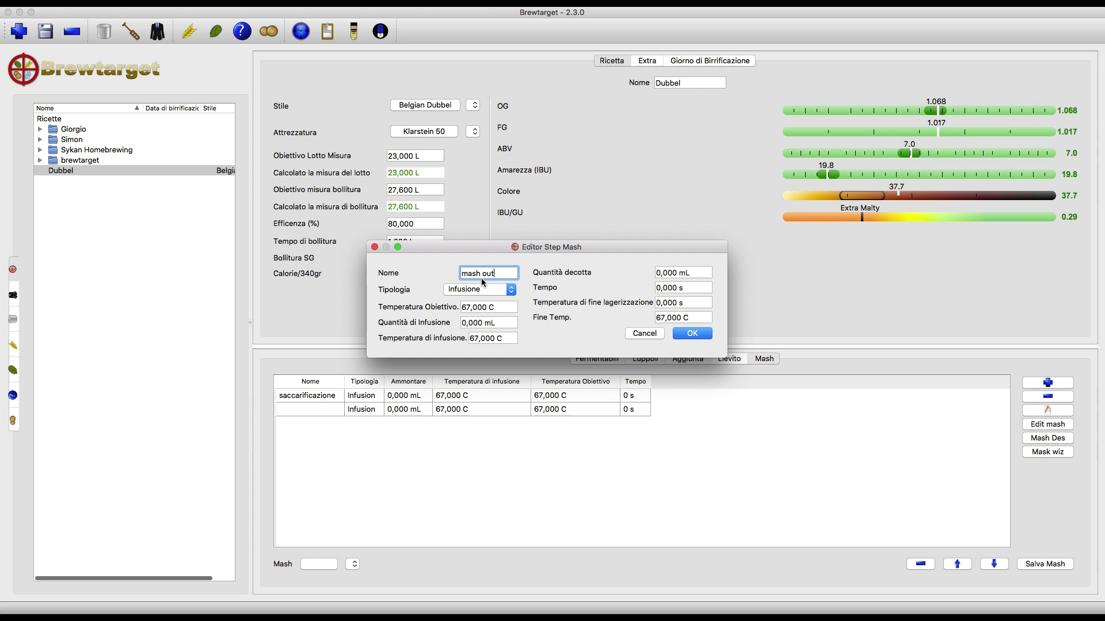
pyautogui.press('Return')
pyautogui.write('sparge')
pyautogui.press('Return')
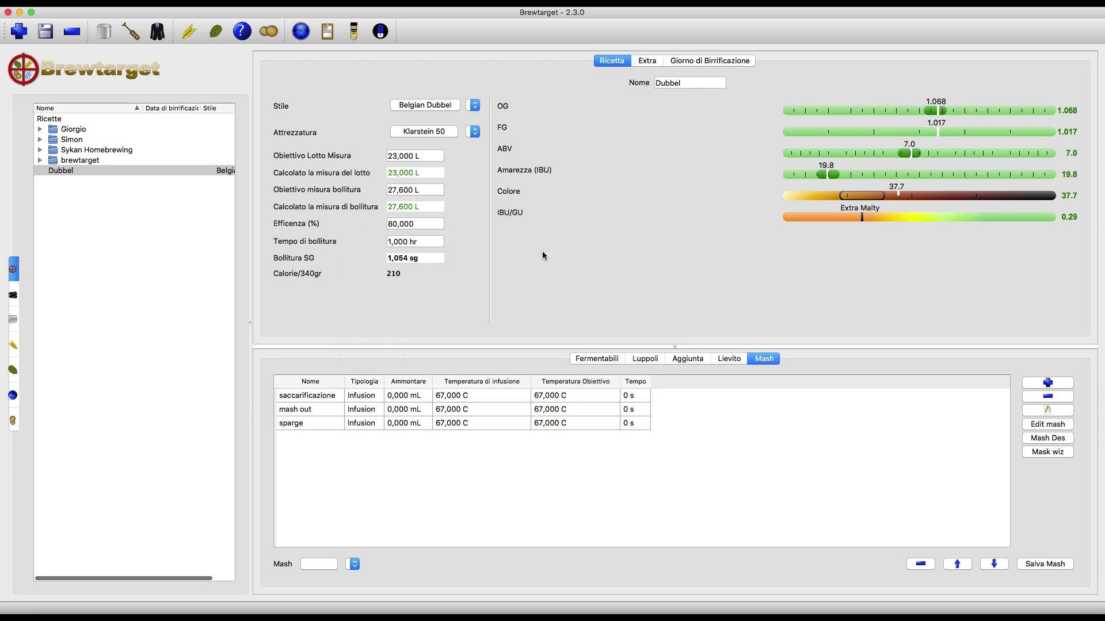
# Set the mash times to 1 hr, 15 min and 15 min, the mash out target and both sparge temperatures to 78 C
pyautogui.click(435, 396)
pyautogui.doubleClick(435, 396)
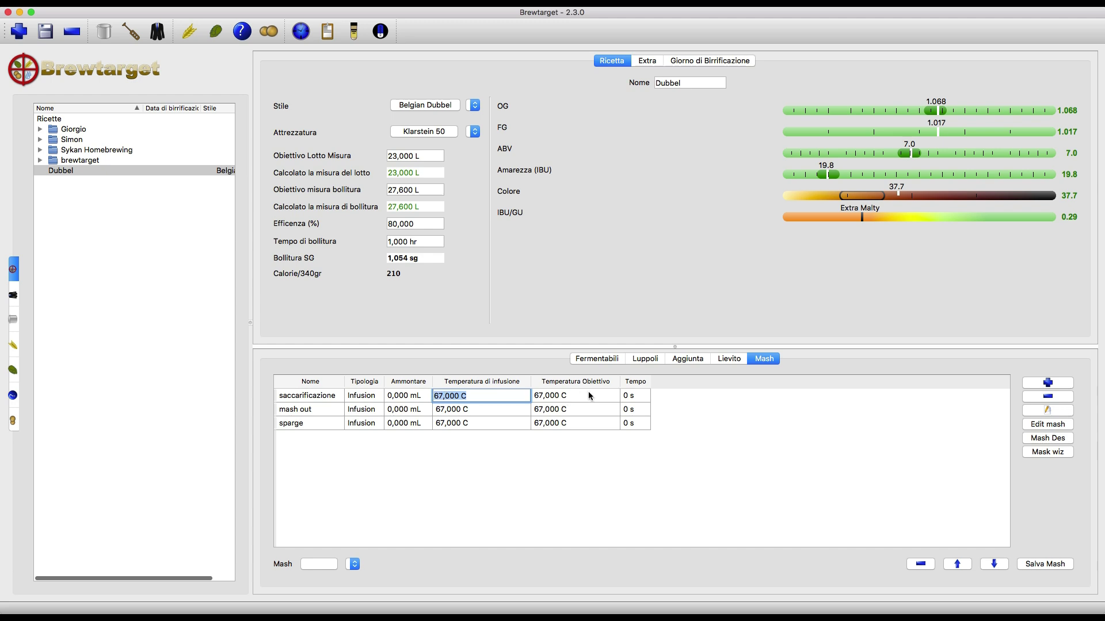
pyautogui.doubleClick(633, 396)
pyautogui.click(634, 422)
pyautogui.write('1')
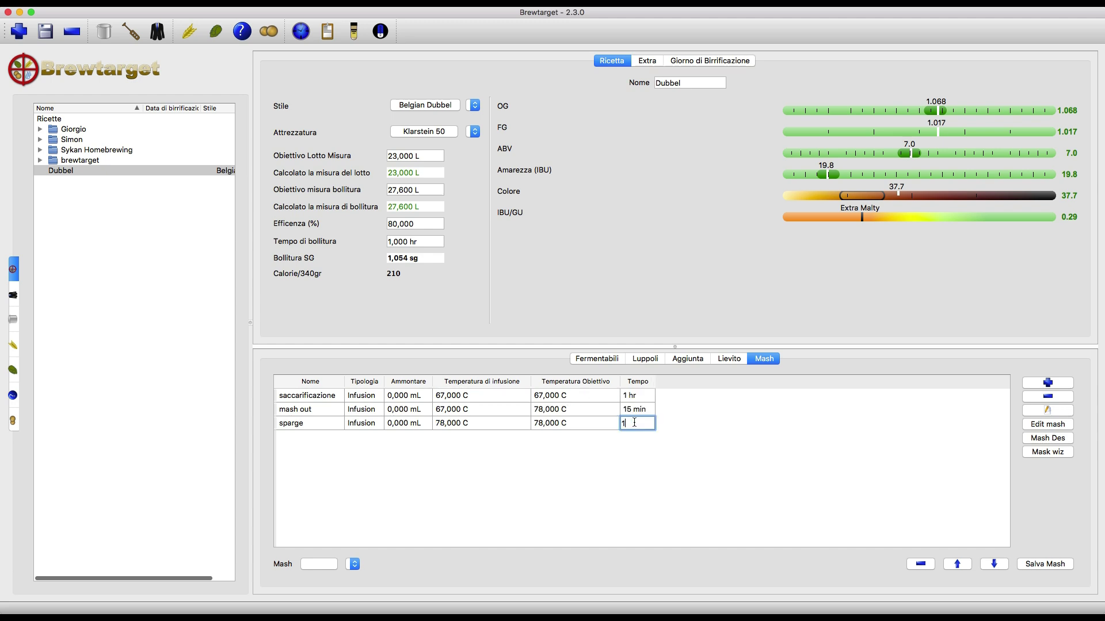
pyautogui.write('5 min')
pyautogui.press('Return')
pyautogui.click(580, 483)
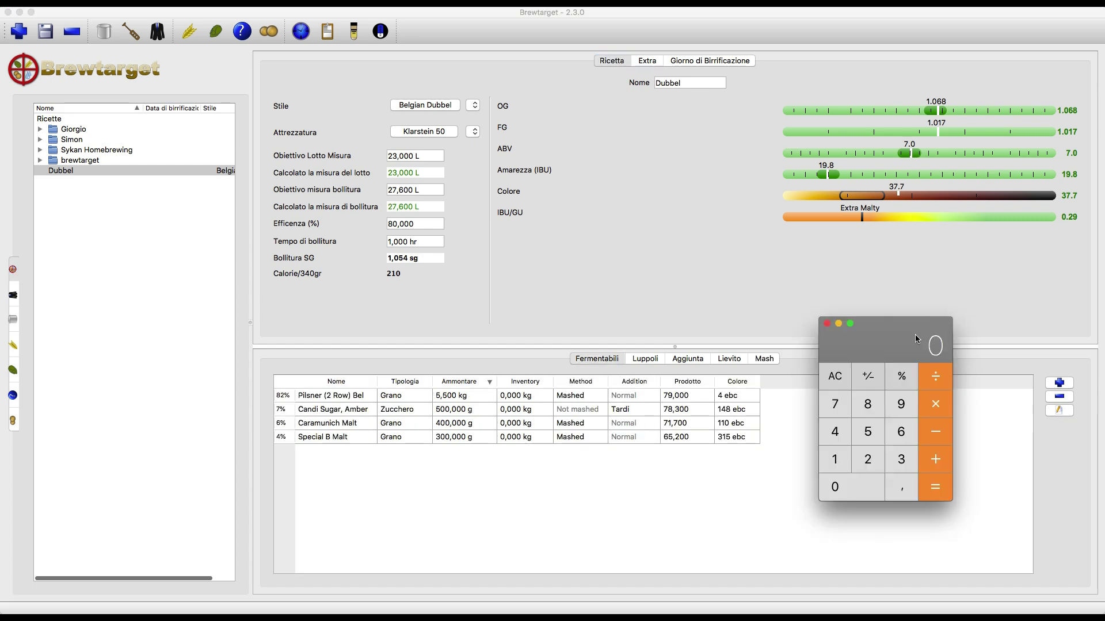
# Sum the grain weights 5,5, 0,4 and 0,3 in the calculator and set the grain weight in the water dosing spreadsheet to 6,2 kg
pyautogui.write('5,50,4')
pyautogui.click(933, 461)
pyautogui.write('0,3')
pyautogui.click(933, 460)
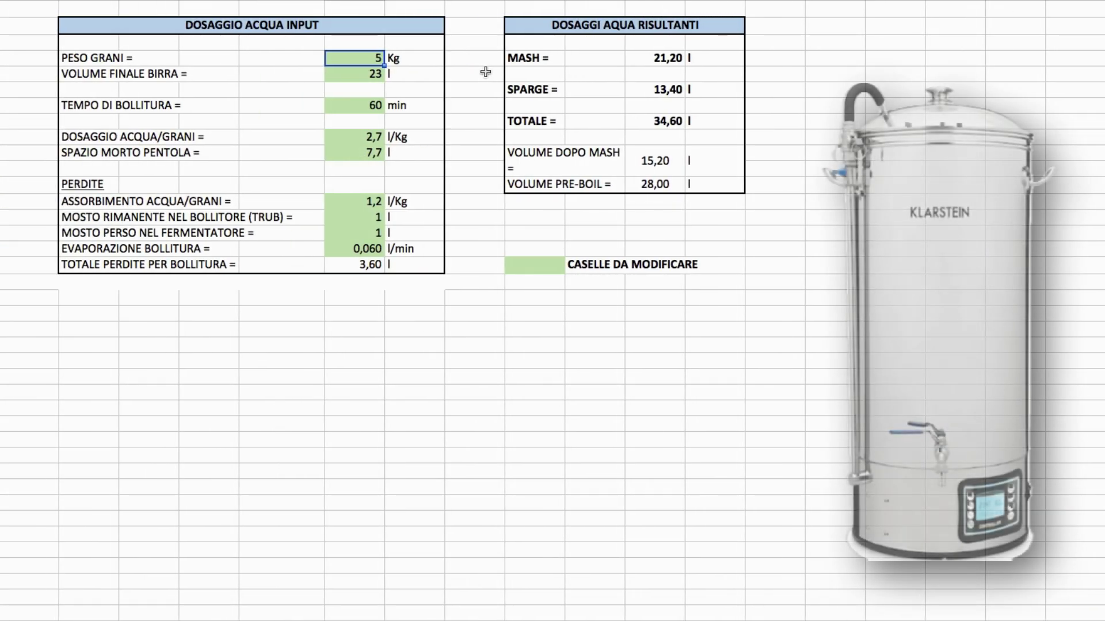
pyautogui.write('6,2')
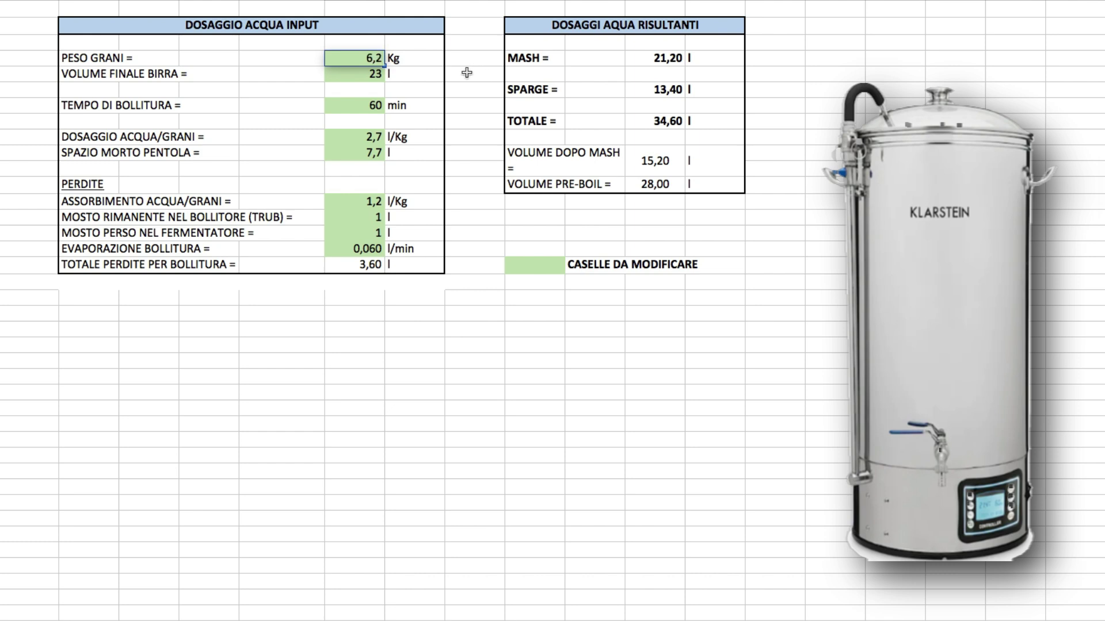
pyautogui.click(466, 73)
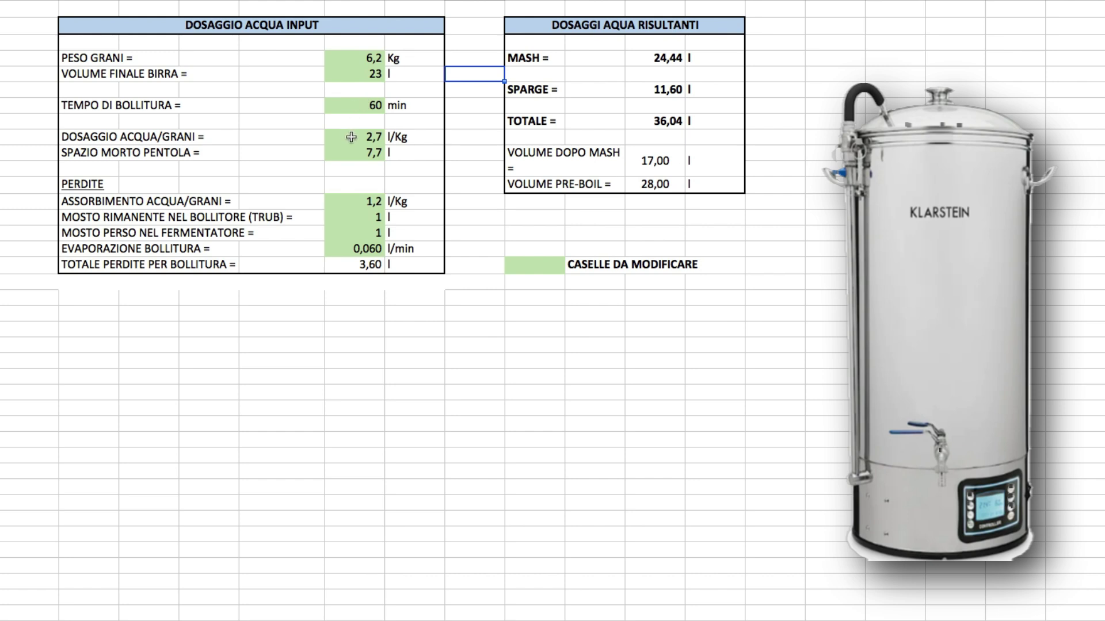
# Examine the spreadsheet's kettle dead space, grain absorption, trub loss and fermenter loss inputs
pyautogui.click(350, 154)
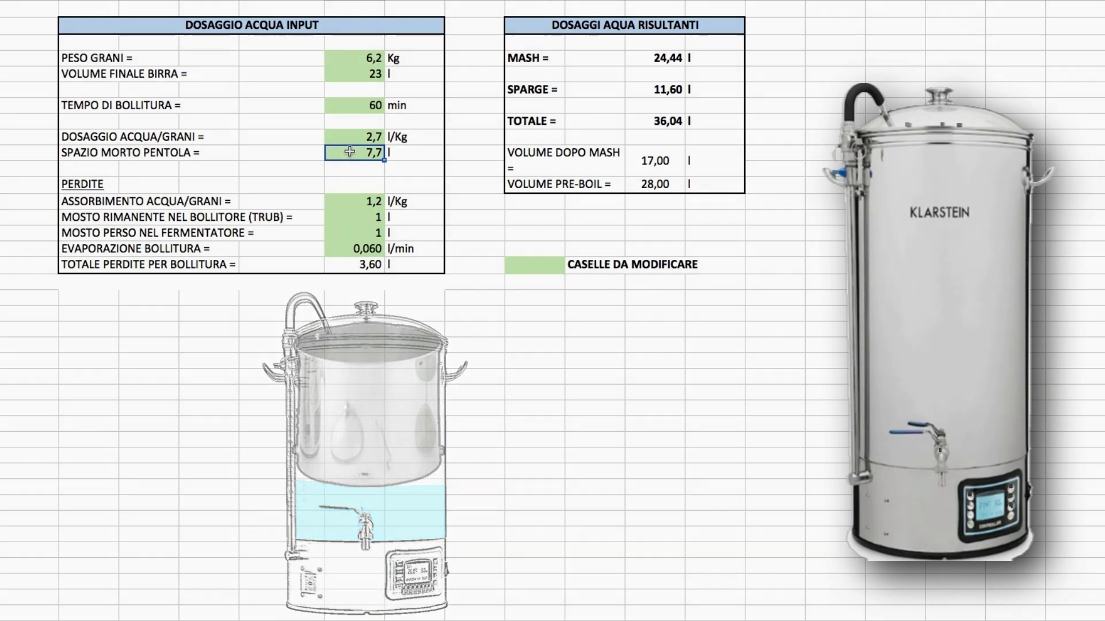
pyautogui.click(343, 202)
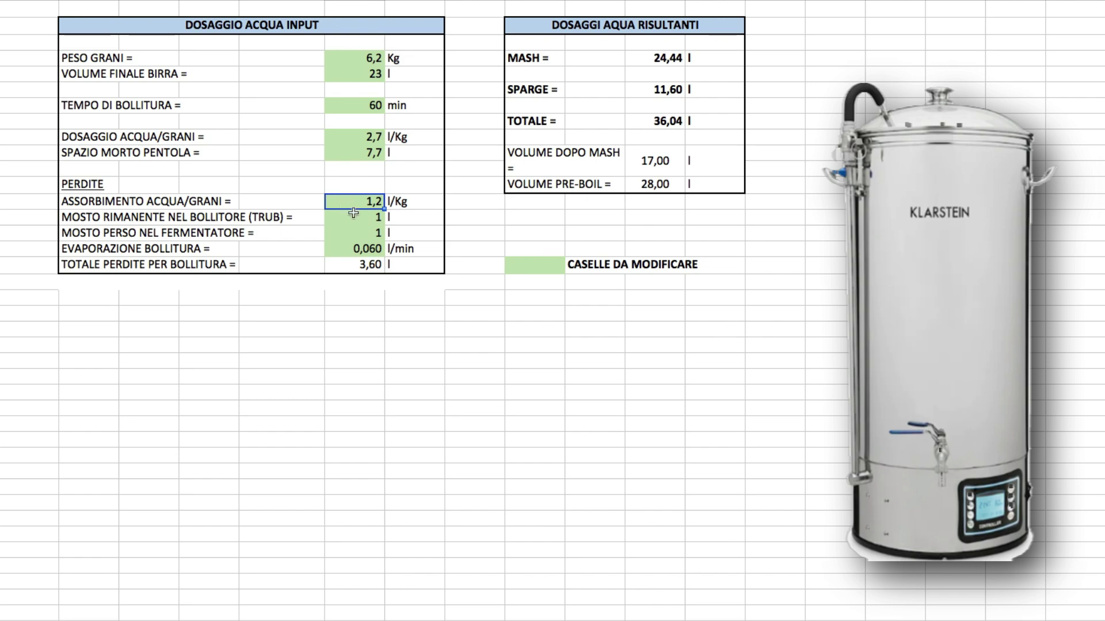
pyautogui.click(353, 223)
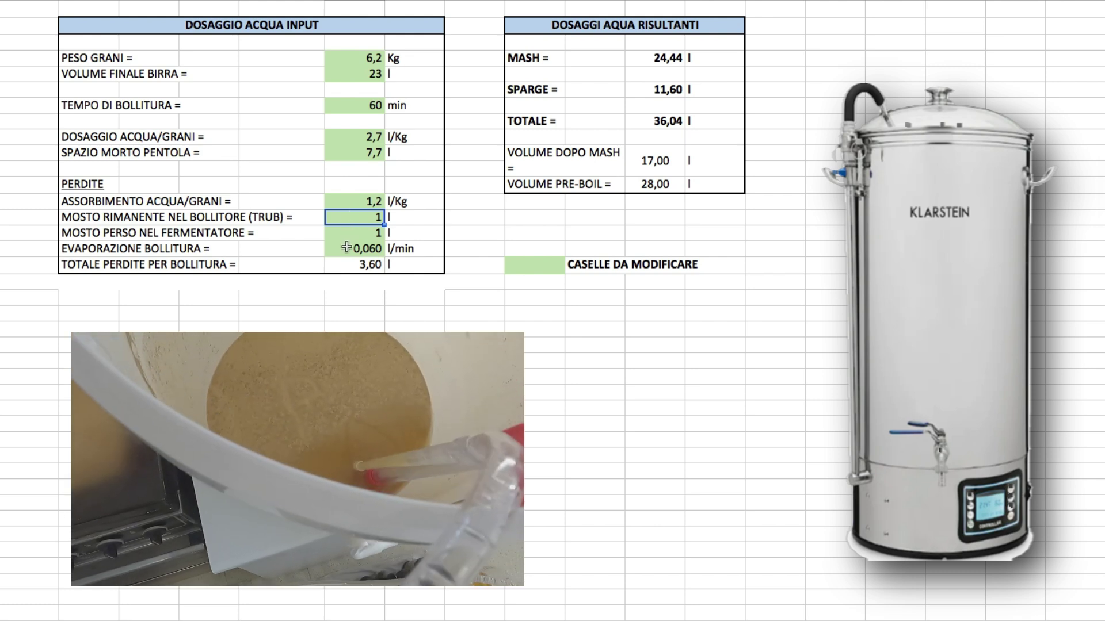
pyautogui.click(346, 234)
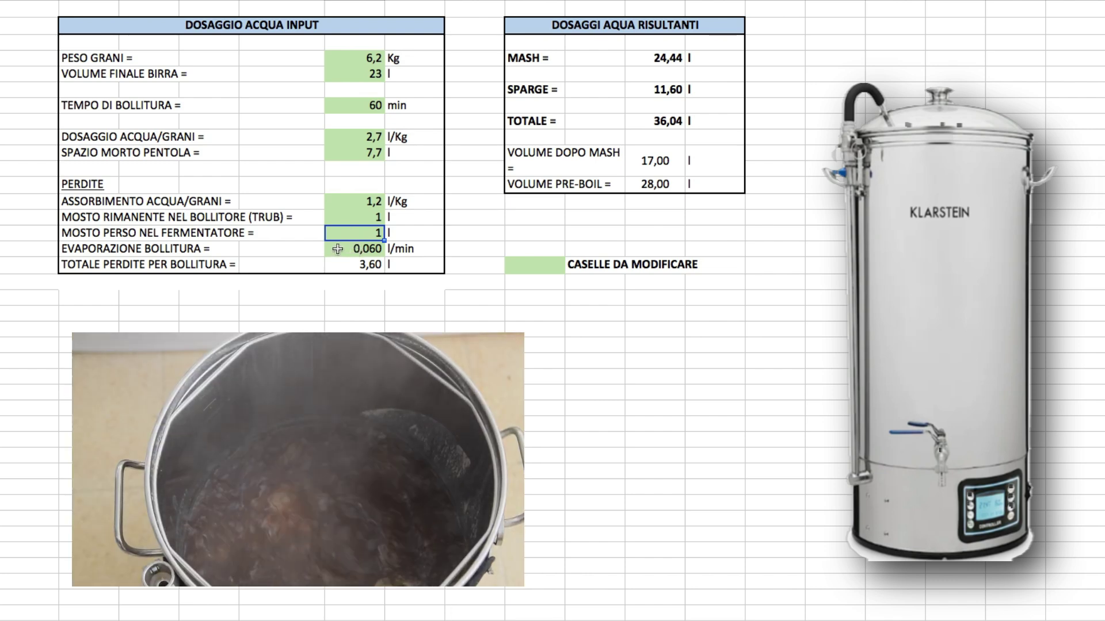
# Copy the mash water volume from the spreadsheet into the amount of the saccarificazione step in Brewtarget, 24,44 L
pyautogui.click(670, 58)
pyautogui.press('super+c')
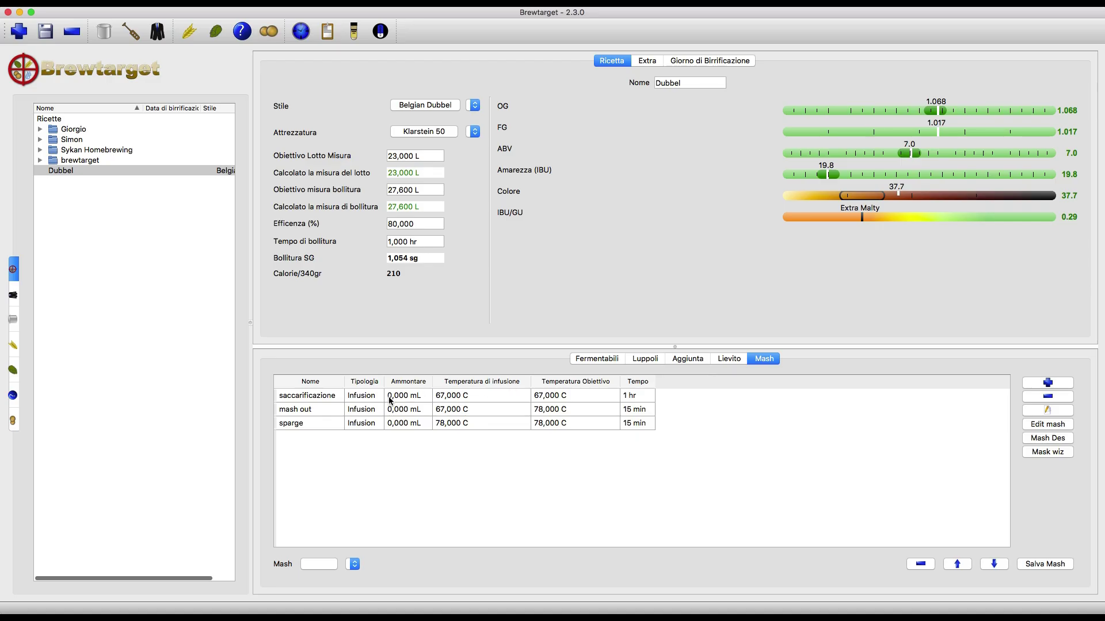
pyautogui.doubleClick(389, 397)
pyautogui.press('super+v')
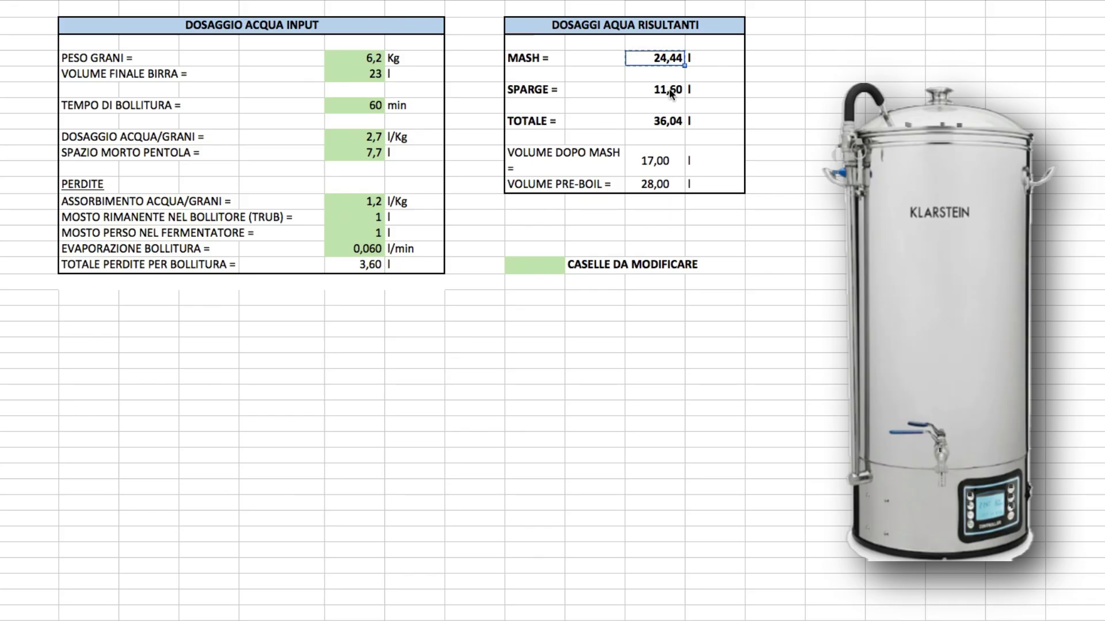
# Copy the sparge water volume from the spreadsheet into the amount of the sparge step in Brewtarget, 11,6 L
pyautogui.click(584, 89)
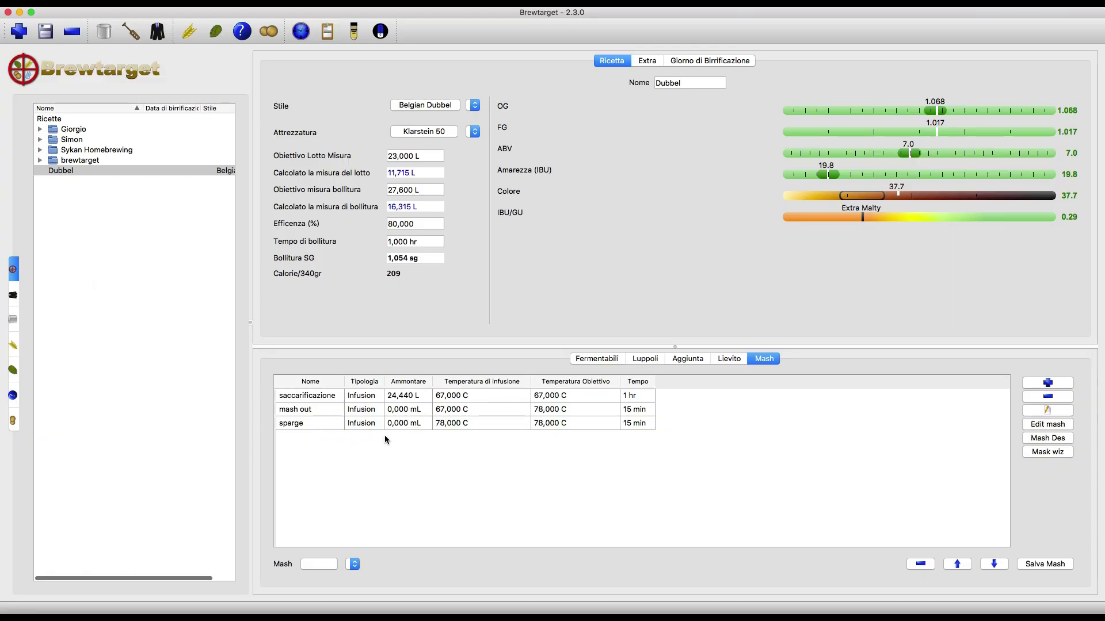
pyautogui.click(395, 424)
pyautogui.press('super+v')
pyautogui.press('Return')
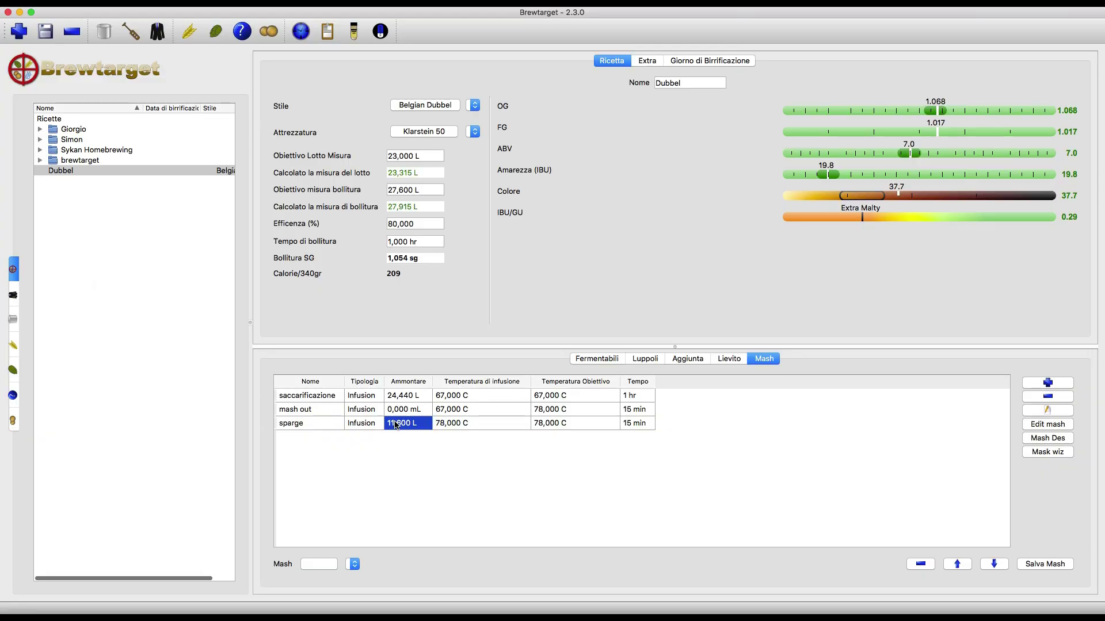
pyautogui.click(416, 484)
# Try 14 L and 7 L as the sparge amount and set it back to 11,6 L
pyautogui.doubleClick(395, 424)
pyautogui.write('14')
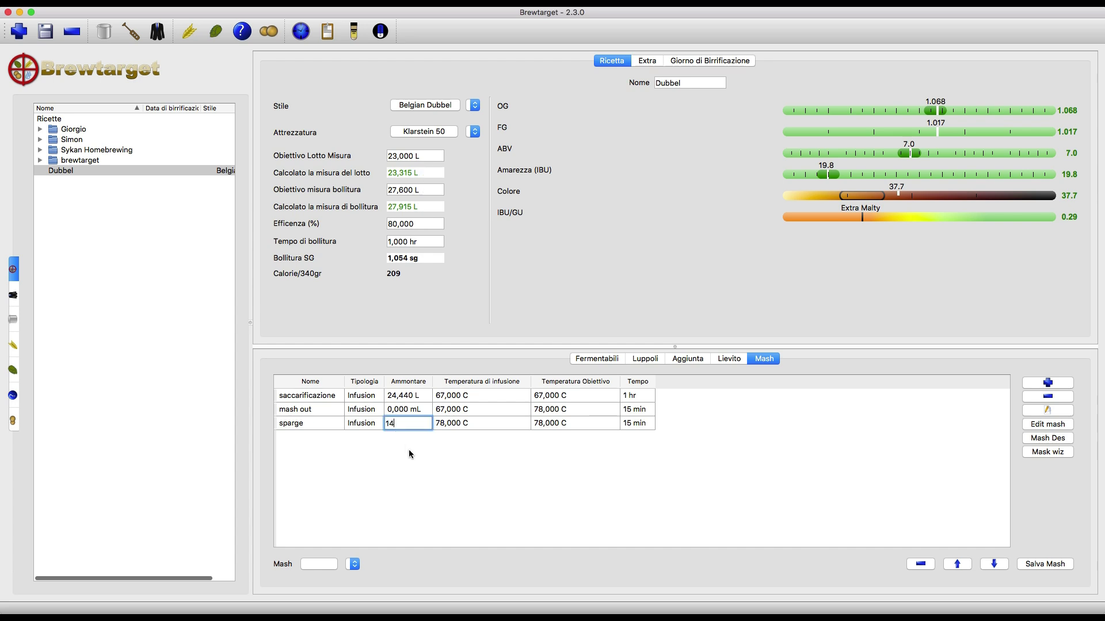
pyautogui.press('Return')
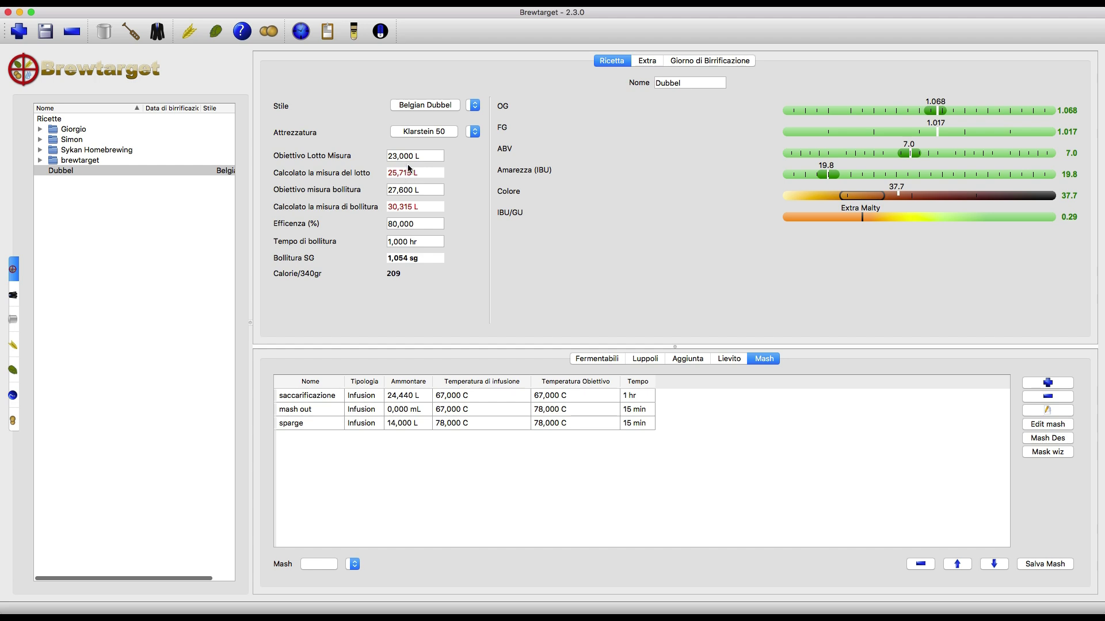
pyautogui.doubleClick(395, 423)
pyautogui.write('7')
pyautogui.press('Return')
pyautogui.doubleClick(395, 424)
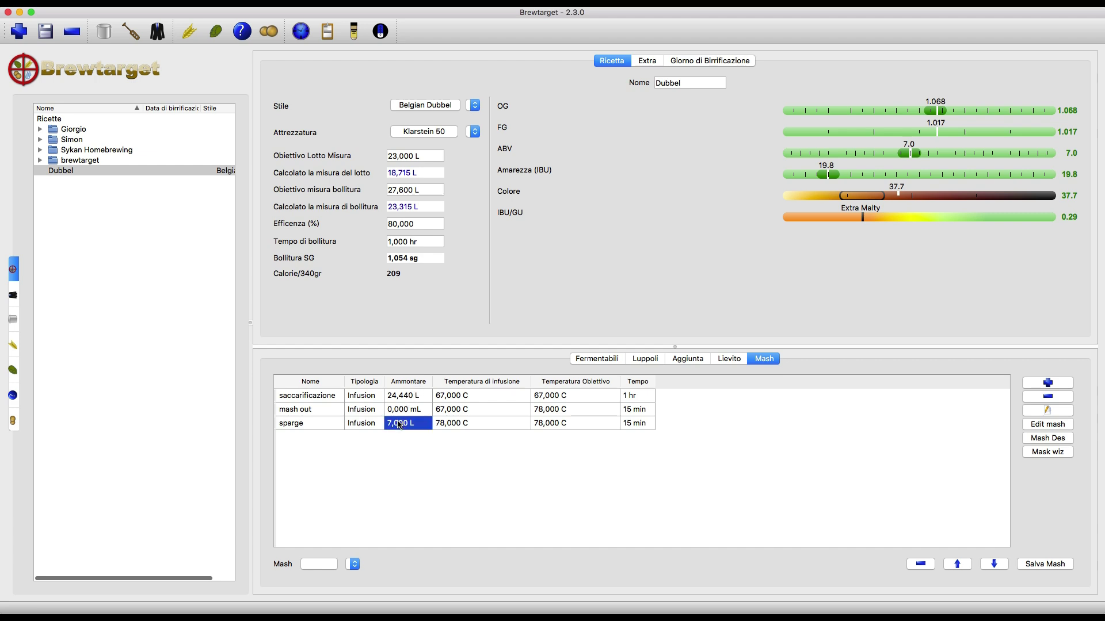
pyautogui.write('11,6')
pyautogui.press('Return')
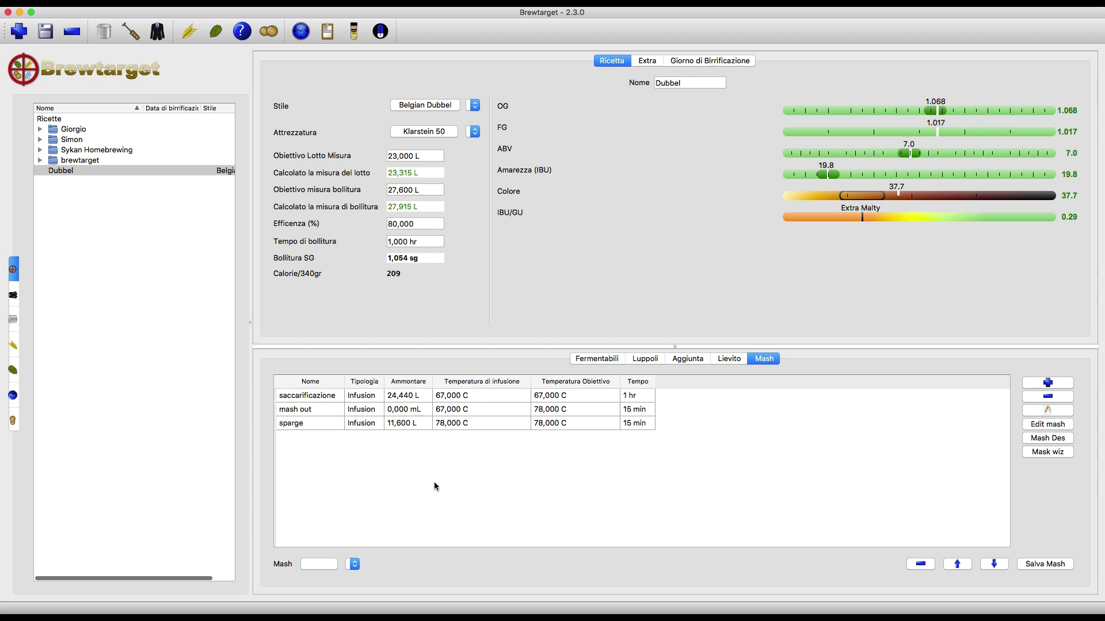
# Set the infusion and target temperatures of the saccarificazione step to 62 C
pyautogui.doubleClick(454, 400)
pyautogui.press('BackSpace')
pyautogui.write('2')
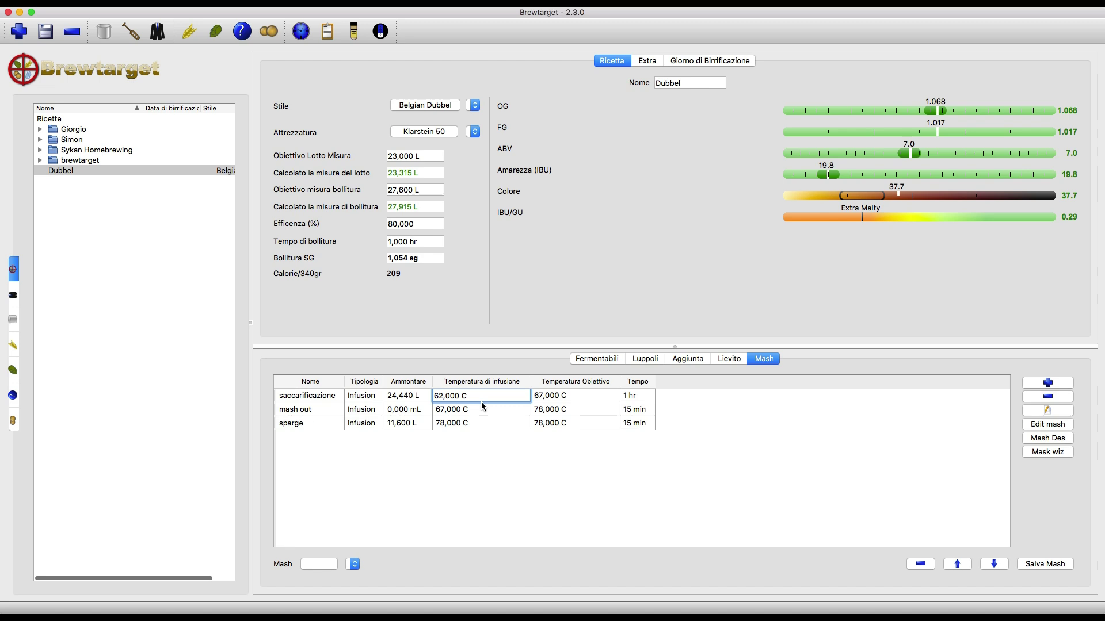
pyautogui.press('Return')
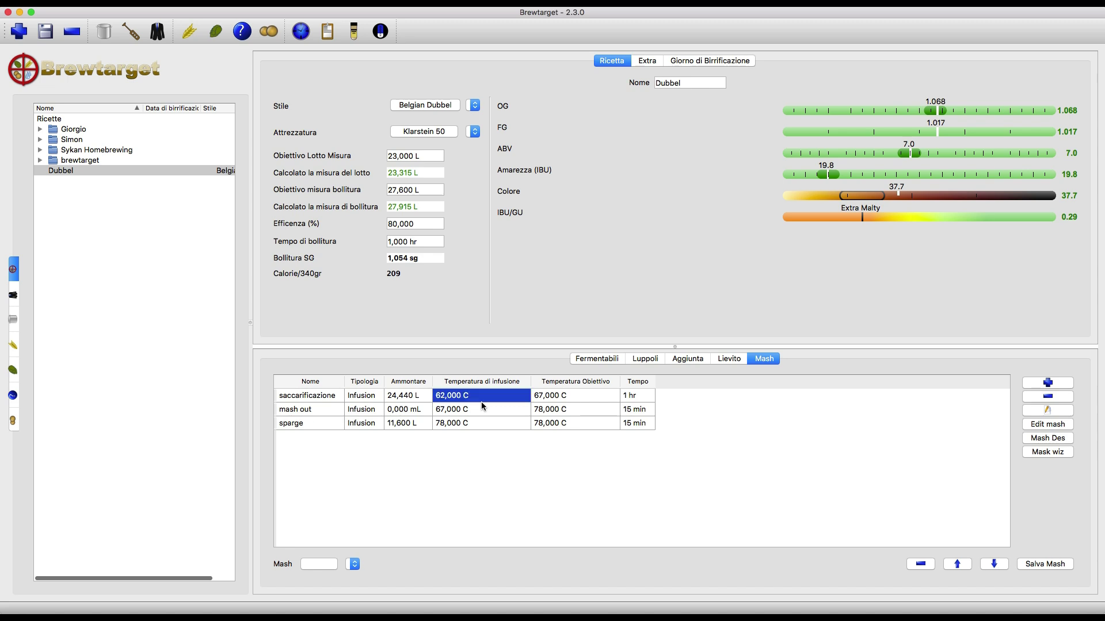
pyautogui.doubleClick(541, 397)
pyautogui.click(541, 396)
pyautogui.press('BackSpace')
pyautogui.write('2')
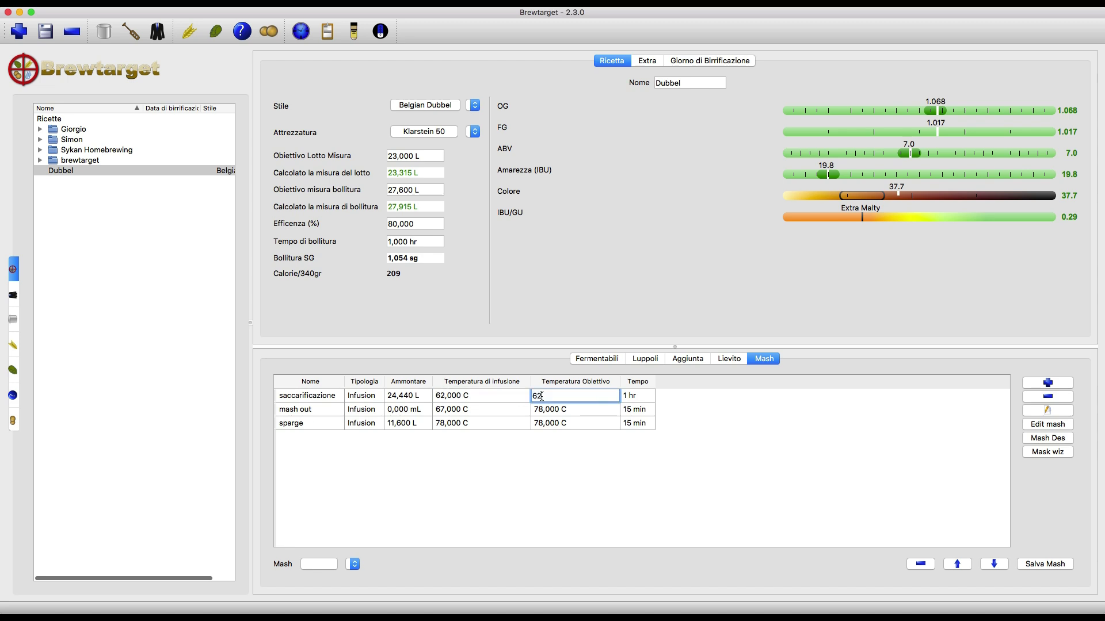
pyautogui.press('Return')
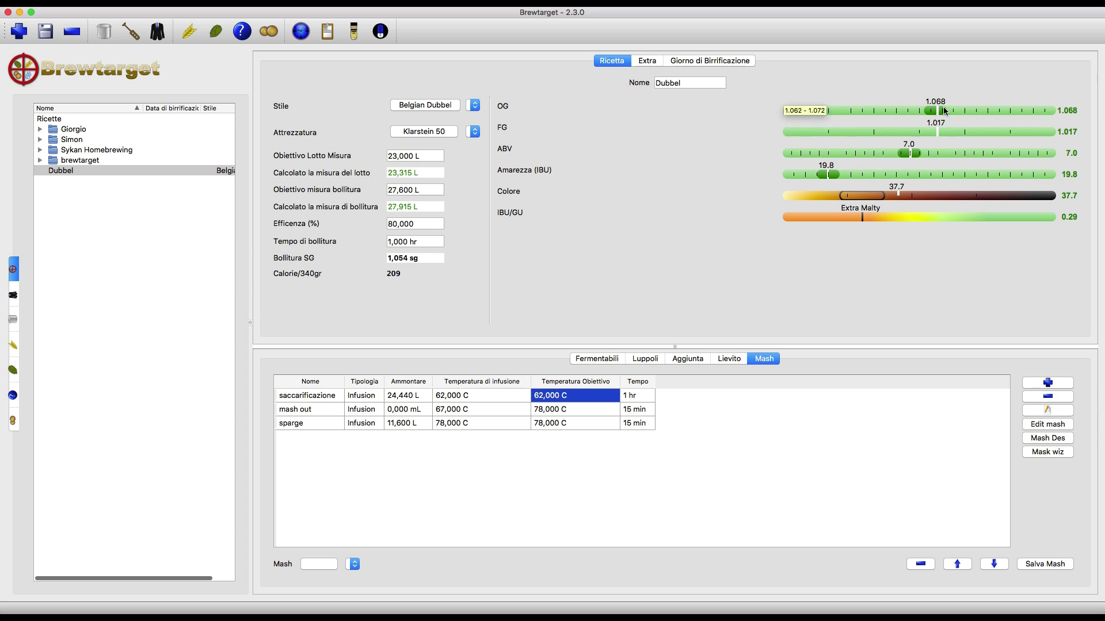
pyautogui.click(453, 395)
# Try 75% as the recipe efficiency, lower it to 70% and check the style's ABV range
pyautogui.click(729, 358)
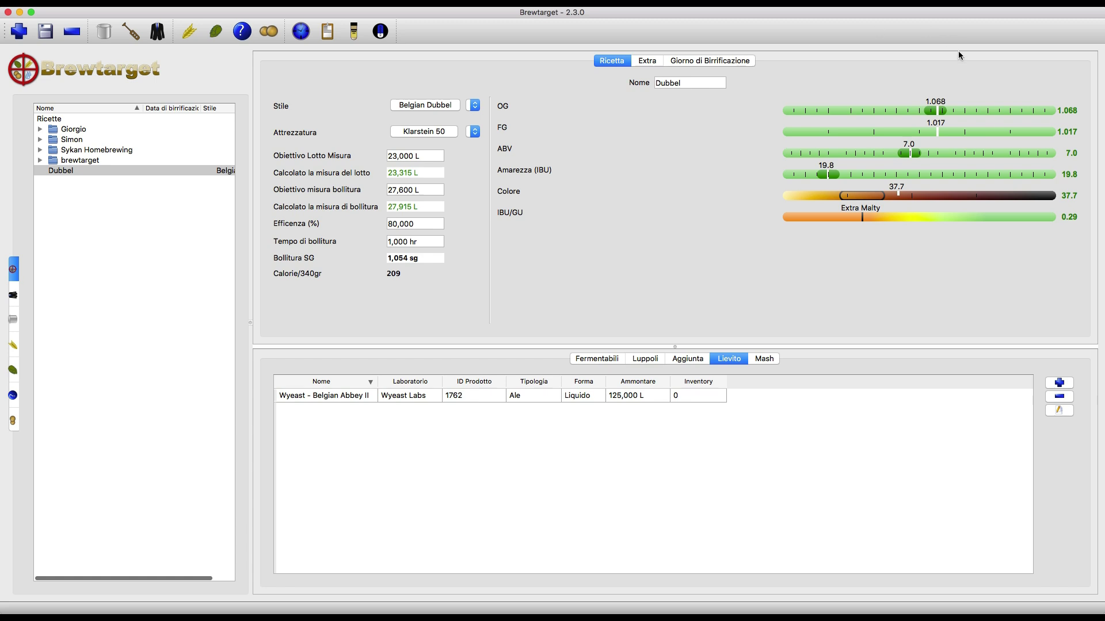
pyautogui.doubleClick(394, 223)
pyautogui.press('BackSpace')
pyautogui.write('75')
pyautogui.press('Return')
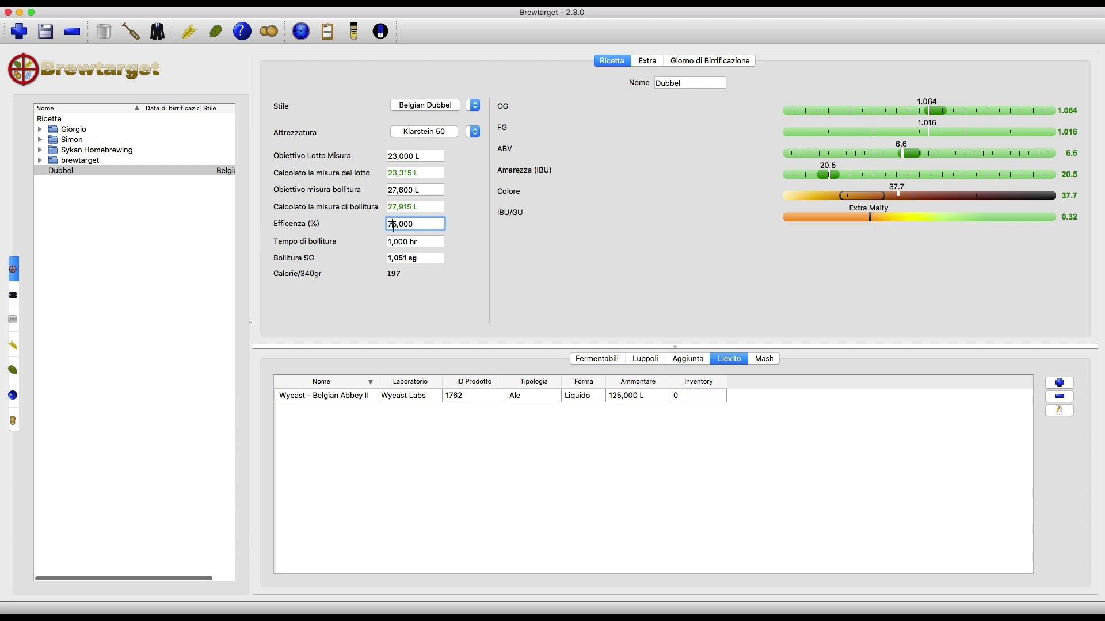
pyautogui.press('BackSpace')
pyautogui.write('0')
pyautogui.press('Return')
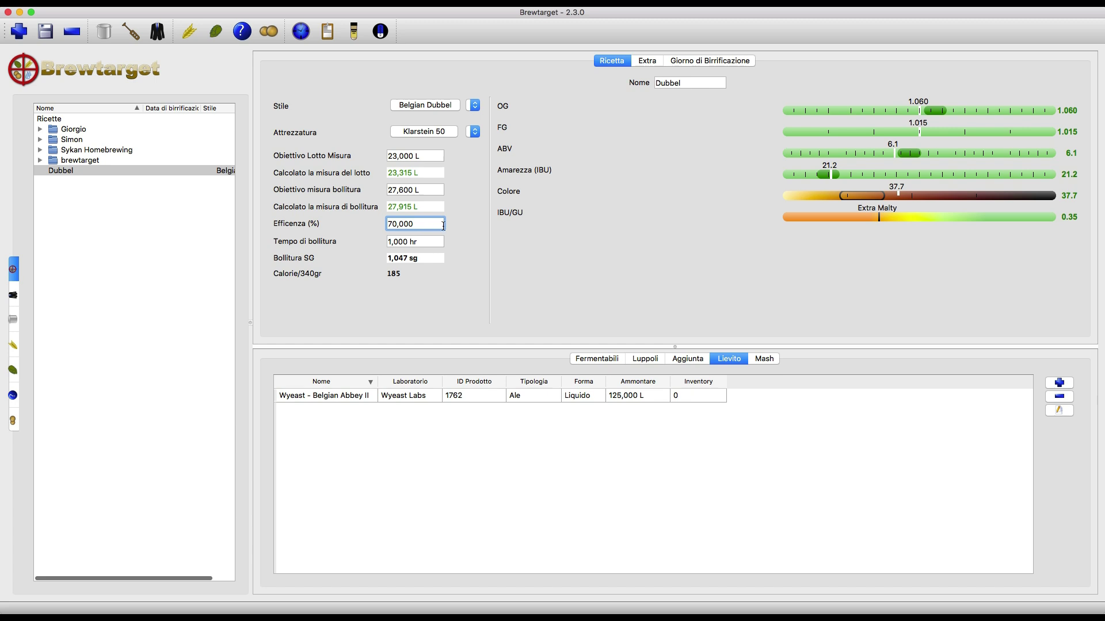
pyautogui.click(427, 310)
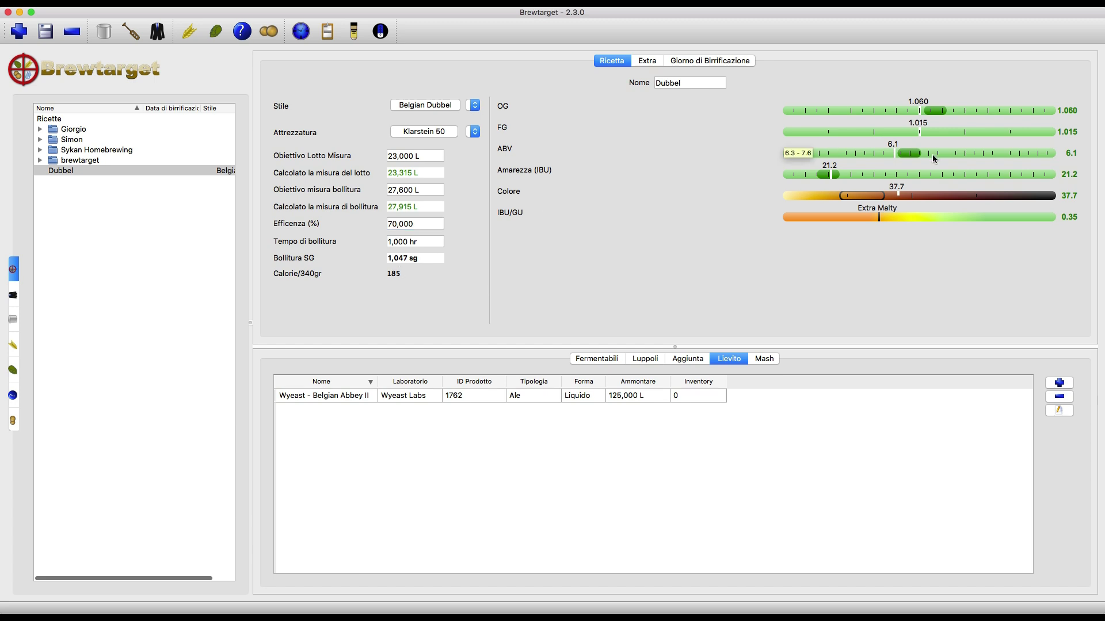
pyautogui.moveTo(905, 156)
# Examine the Dubbel recipe's extra details for fermentation ages, temperatures, brew date and carbonation volume
pyautogui.click(645, 61)
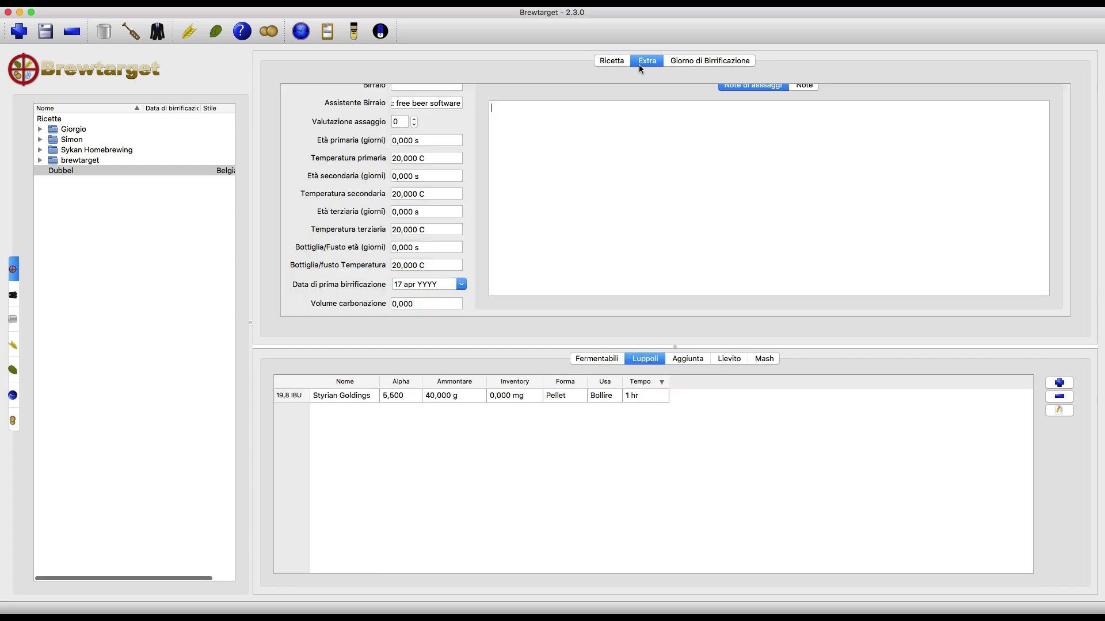
pyautogui.scroll(1, 393, 191)
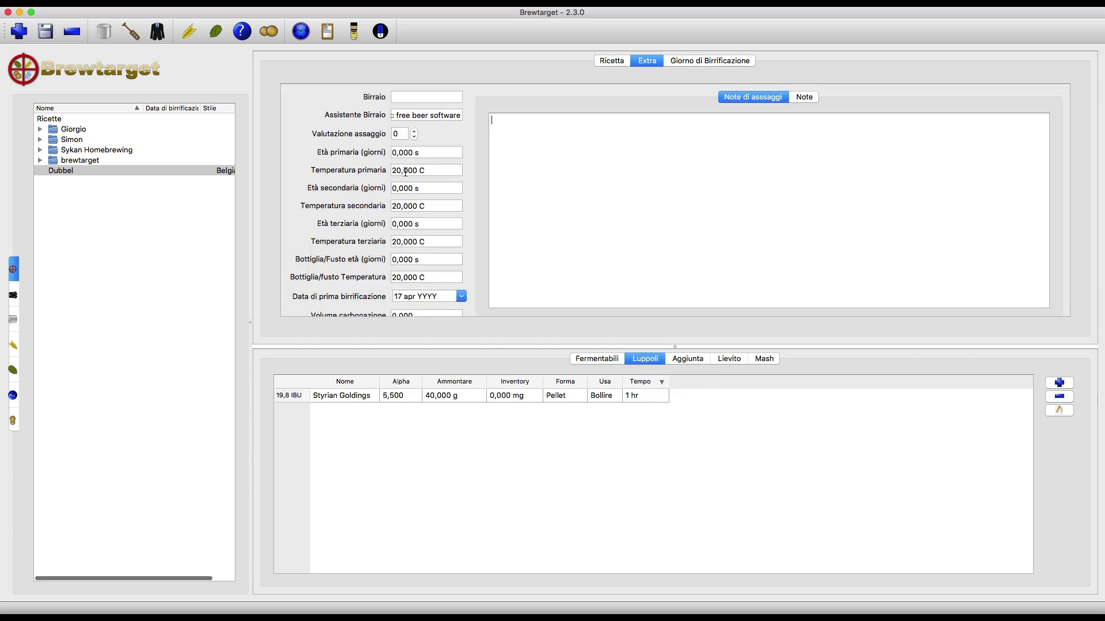
pyautogui.scroll(1, 407, 170)
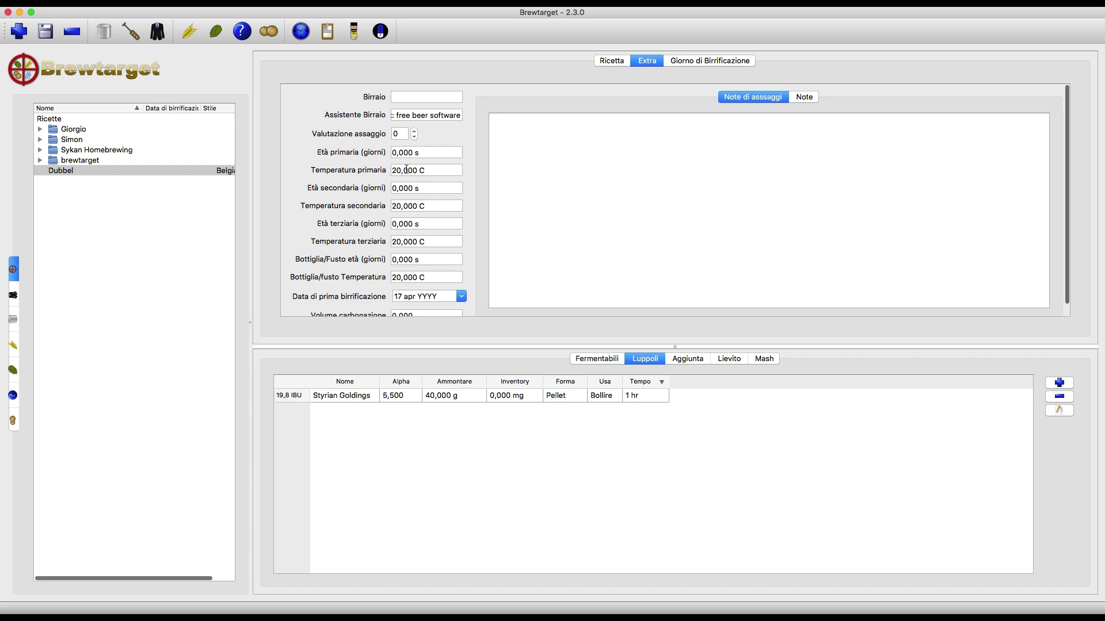
pyautogui.scroll(-1, 406, 170)
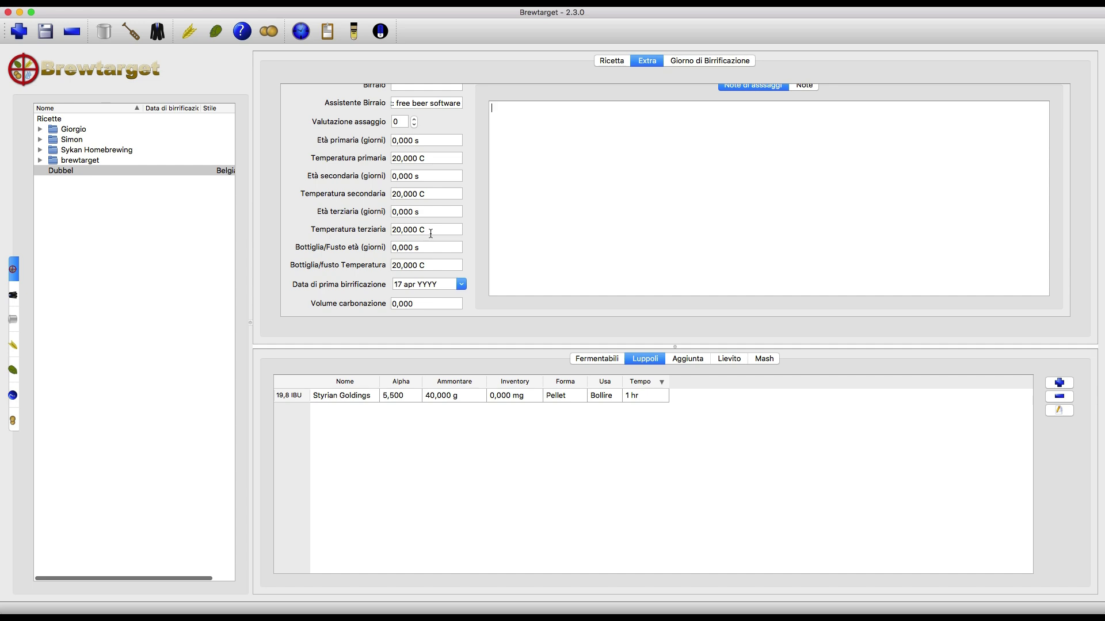
# Read through the tasting notes of the Dubbel 5.0 recipe down to the entry on the Atecrem Ale BA2 yeast
pyautogui.scroll(4, 447, 292)
pyautogui.scroll(1, 743, 167)
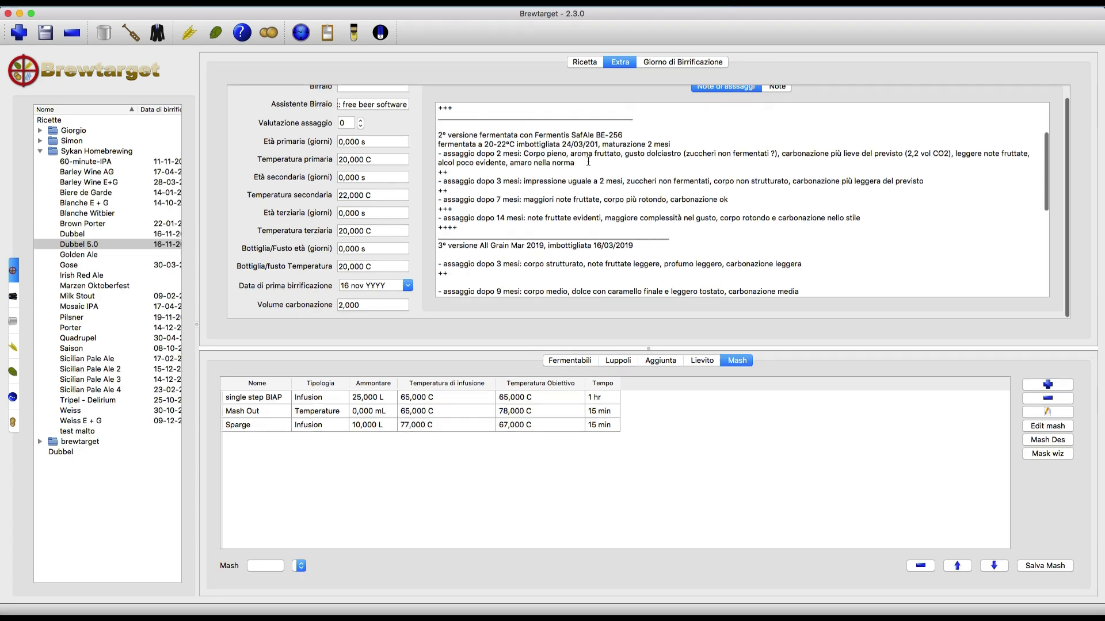
pyautogui.scroll(-4, 588, 161)
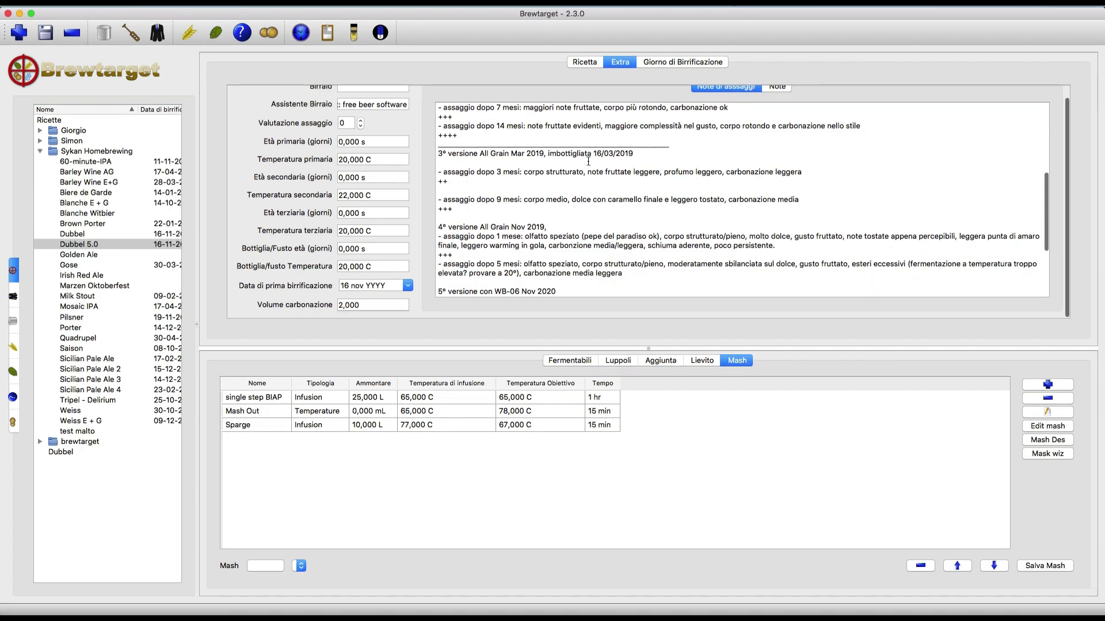
pyautogui.scroll(-3, 588, 162)
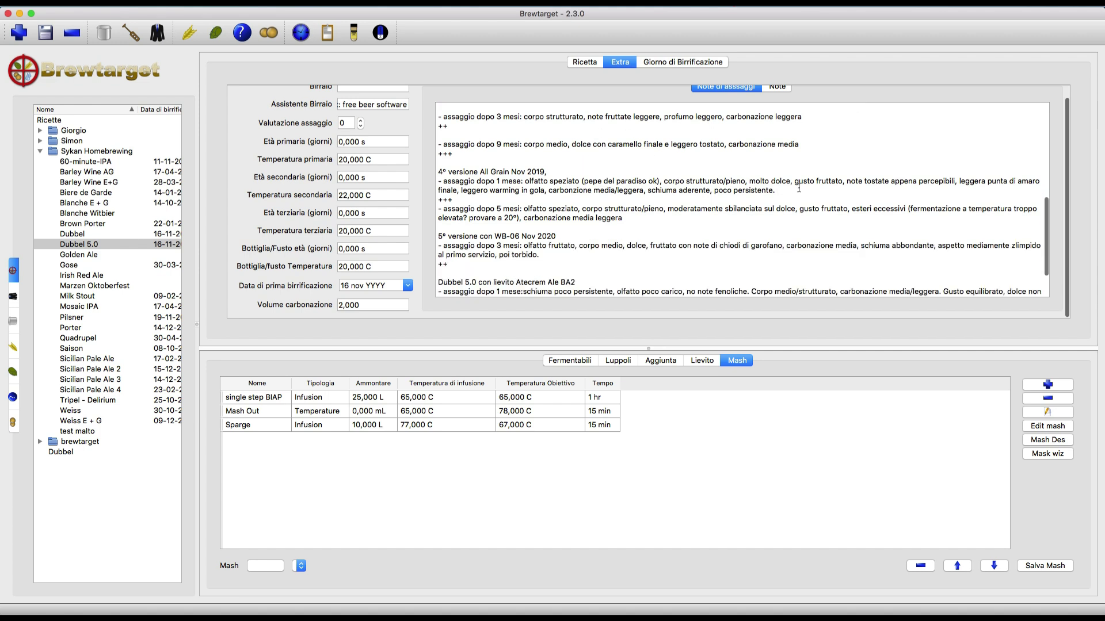
pyautogui.scroll(-3, 799, 188)
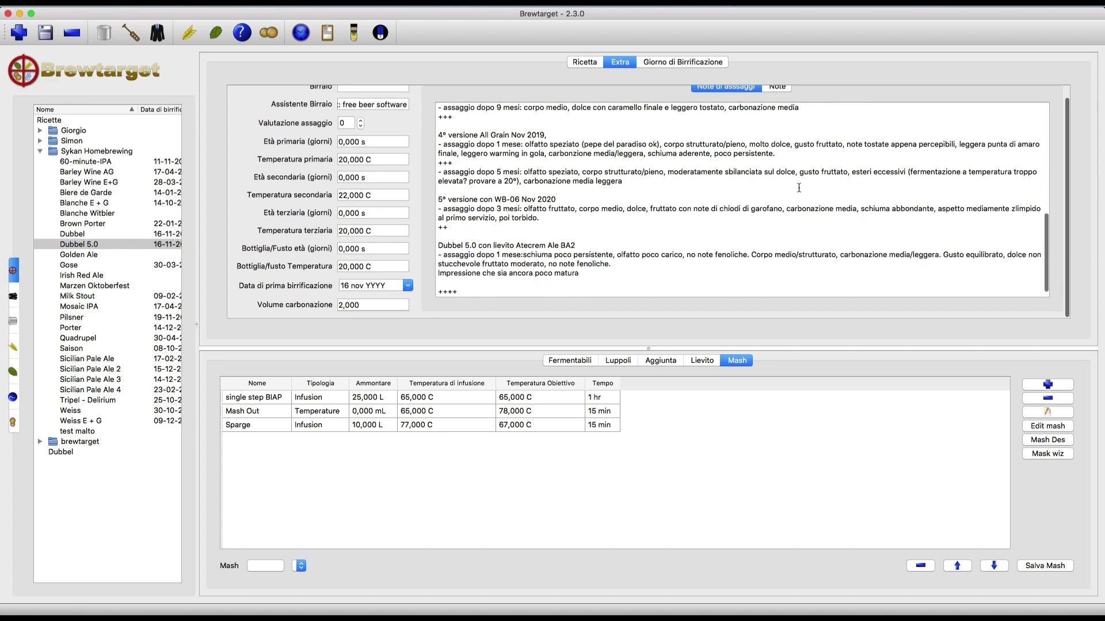